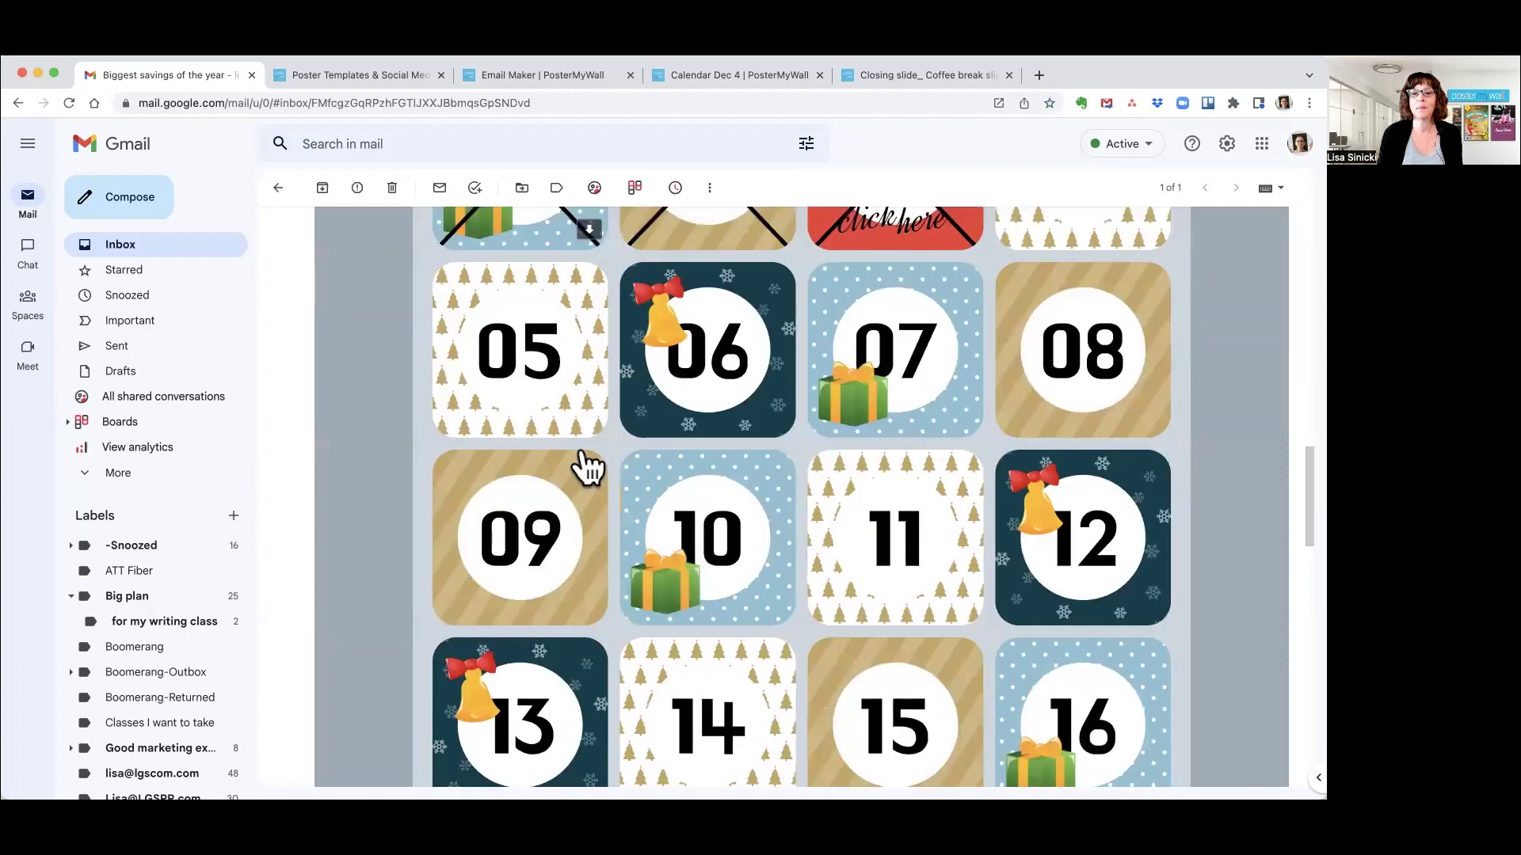
# In the Gmail promotion, follow the link on the day 04 calendar tile
pyautogui.scroll(4, 587, 468)
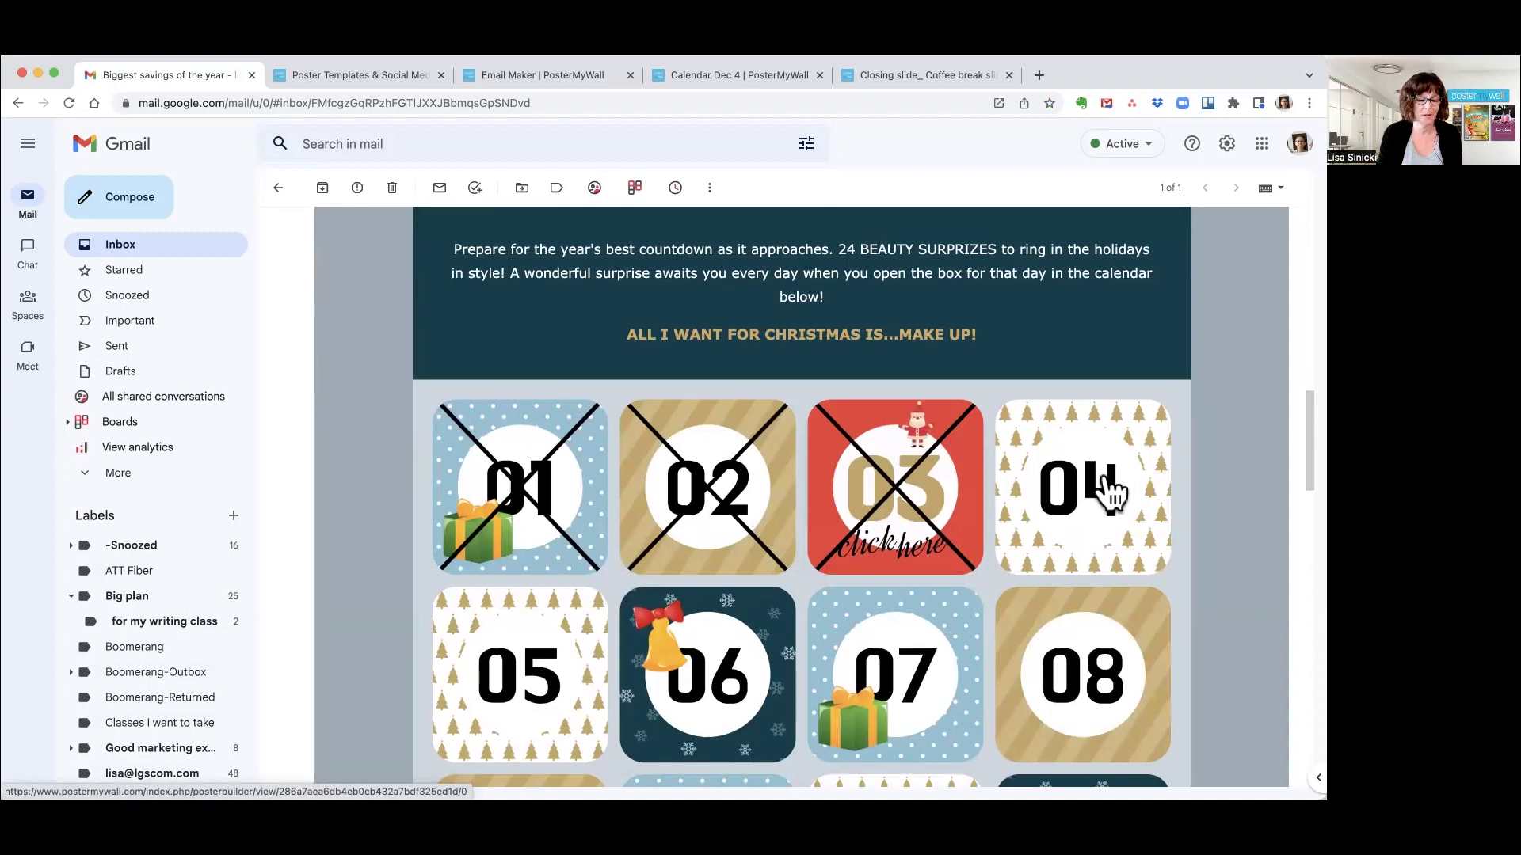
pyautogui.click(1109, 492)
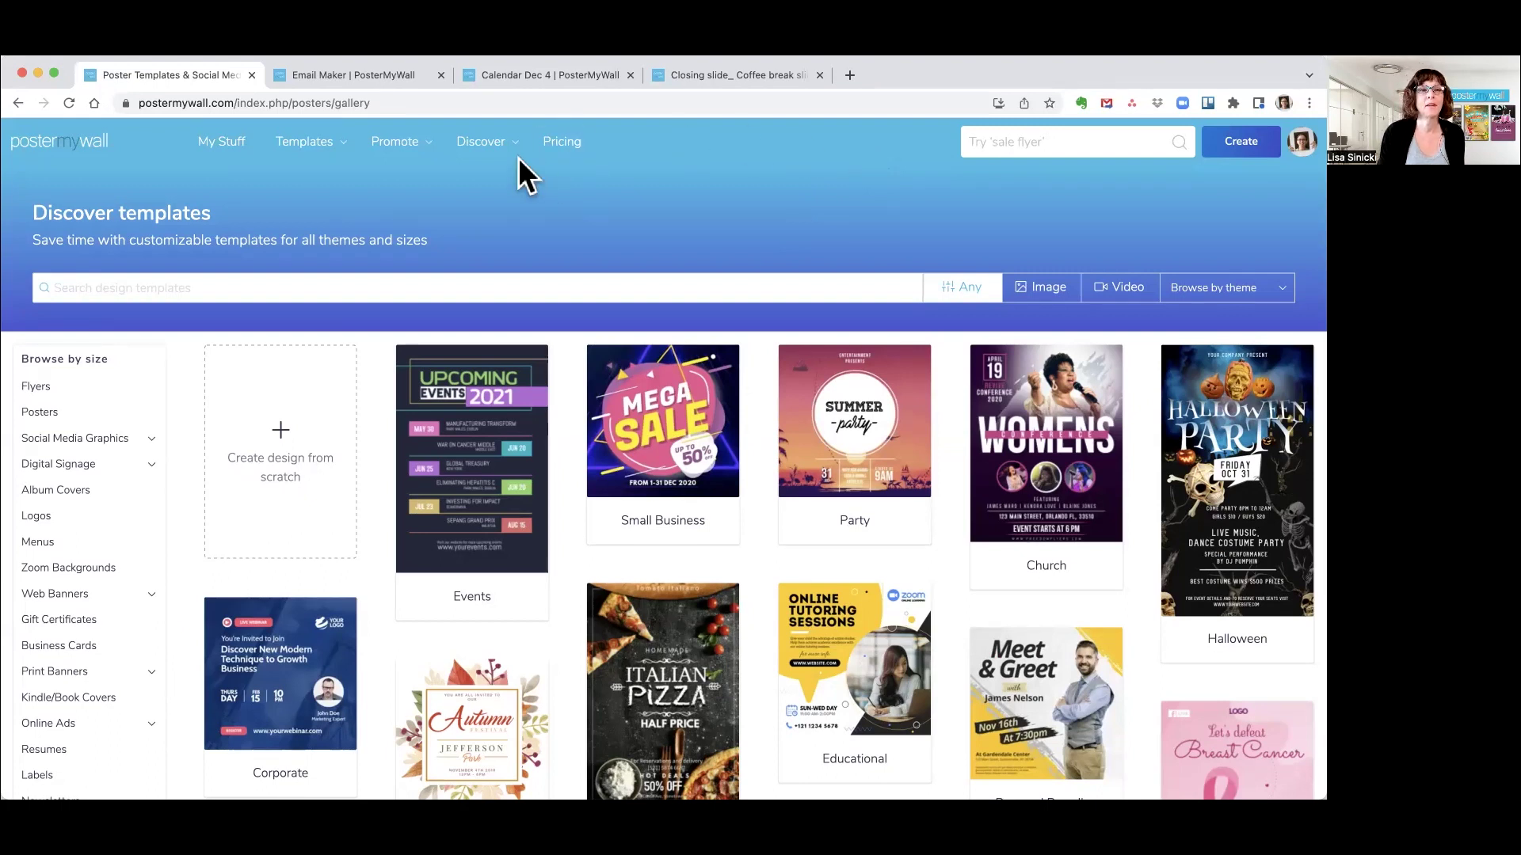
# Search PosterMyWall's email templates for 'advent'
pyautogui.moveTo(303, 147)
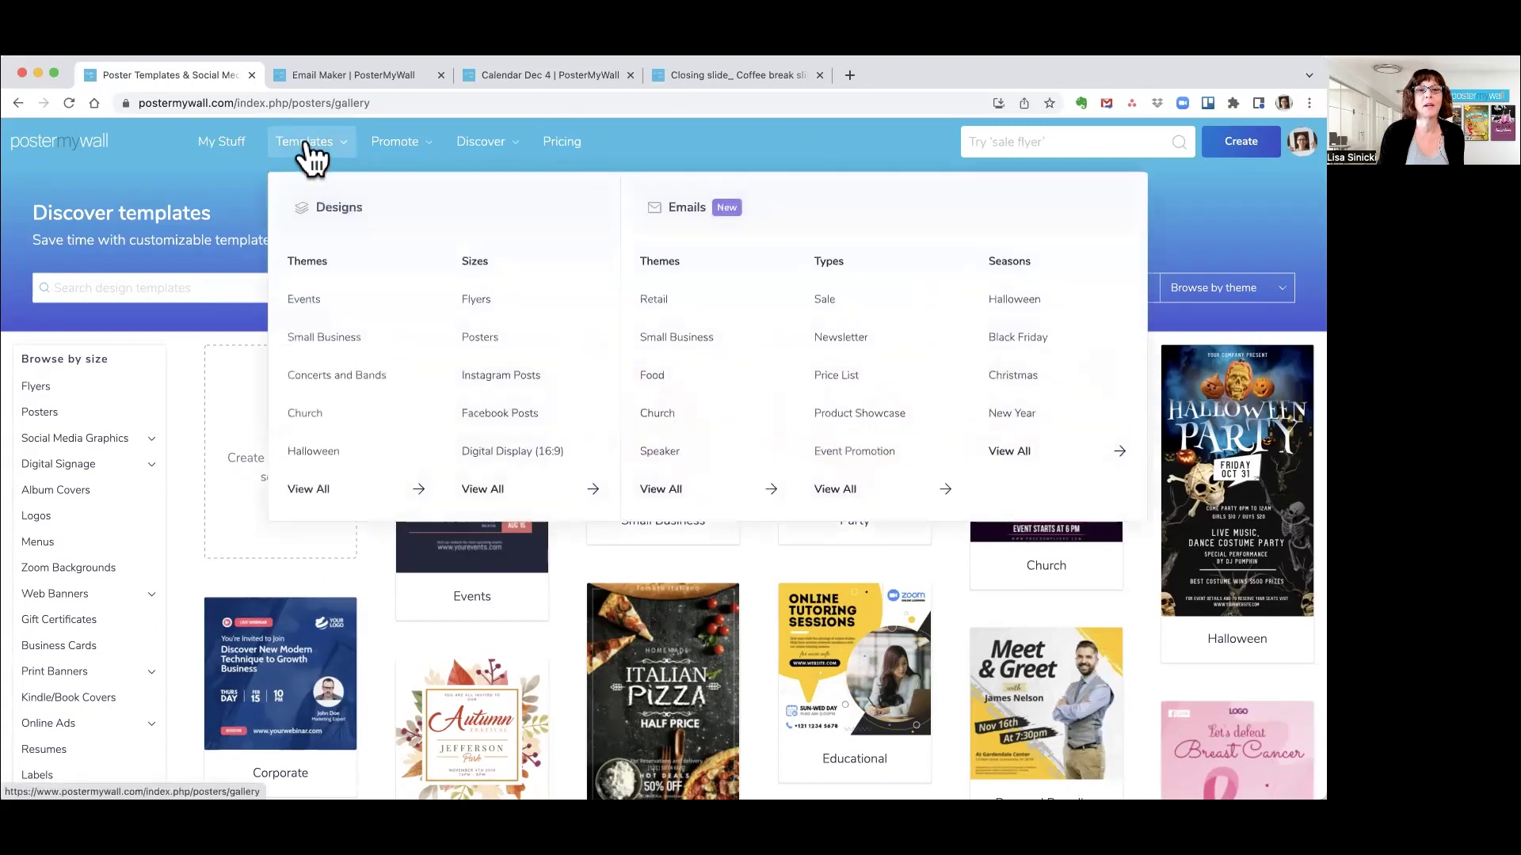
pyautogui.click(689, 207)
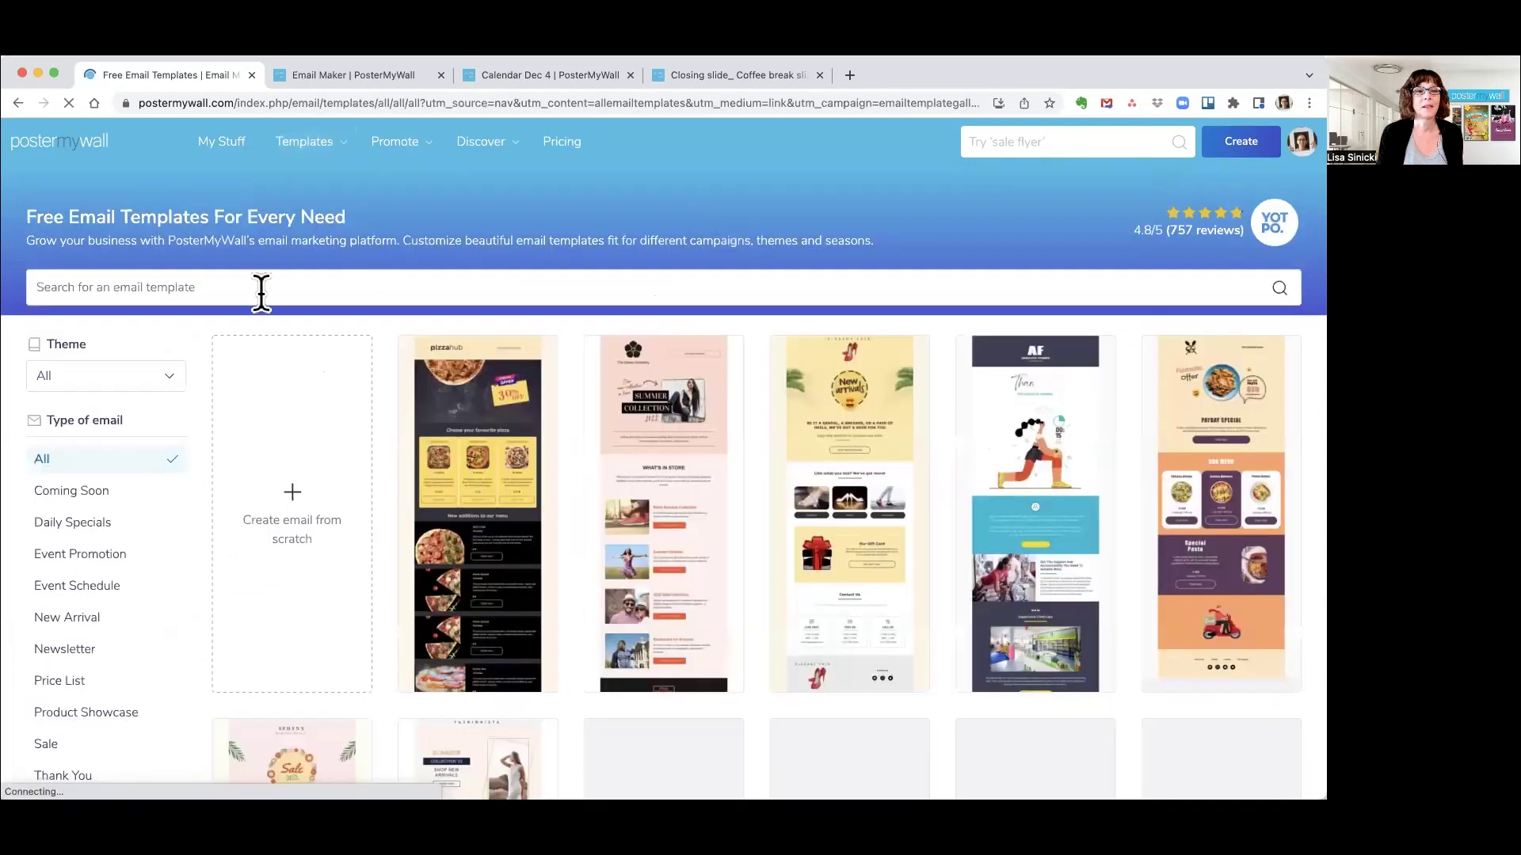
pyautogui.click(219, 287)
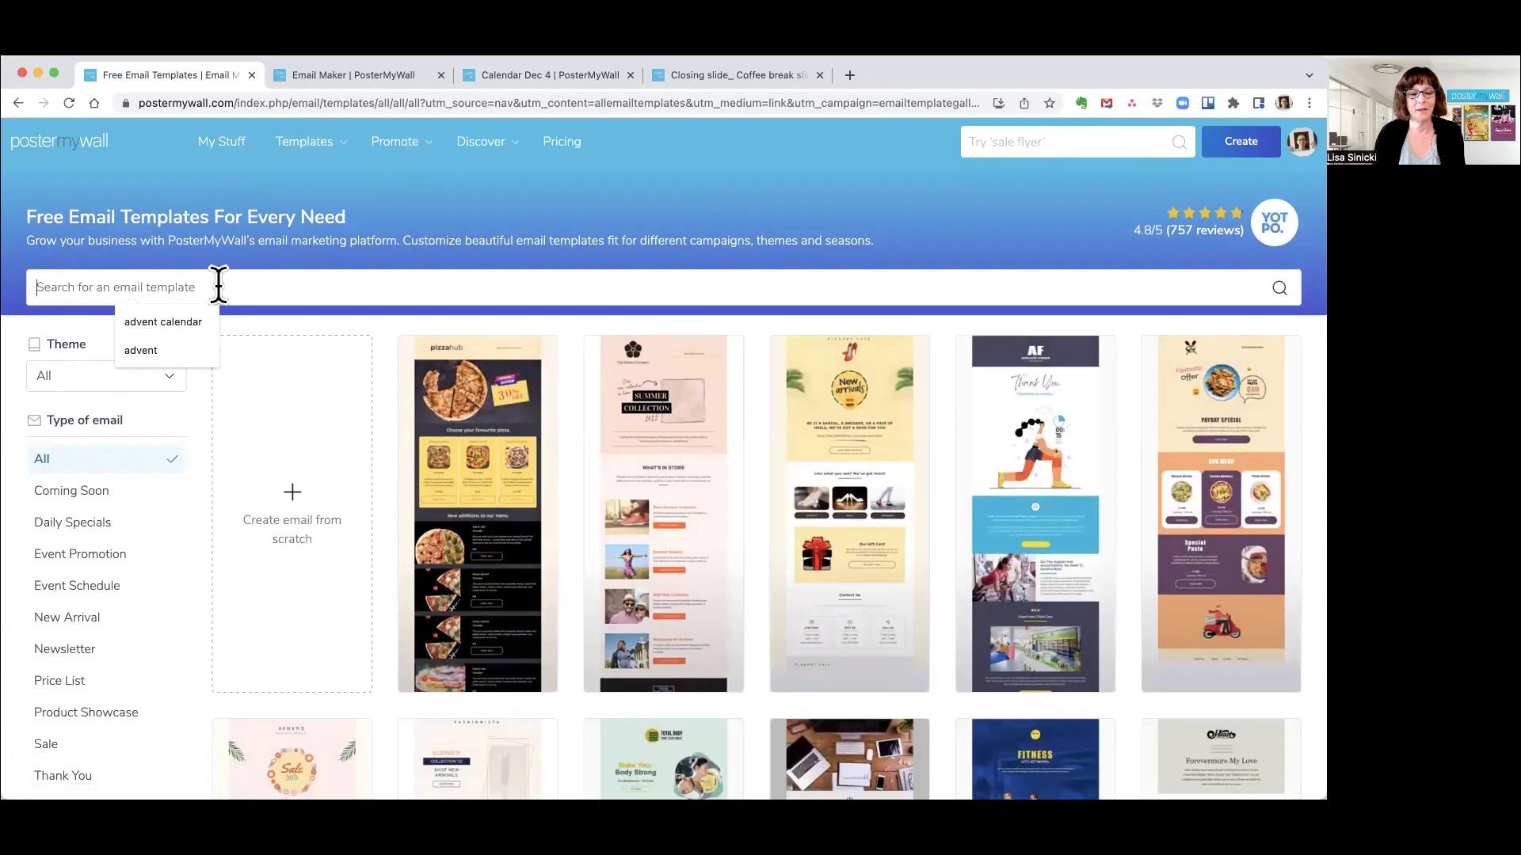
pyautogui.write('advent')
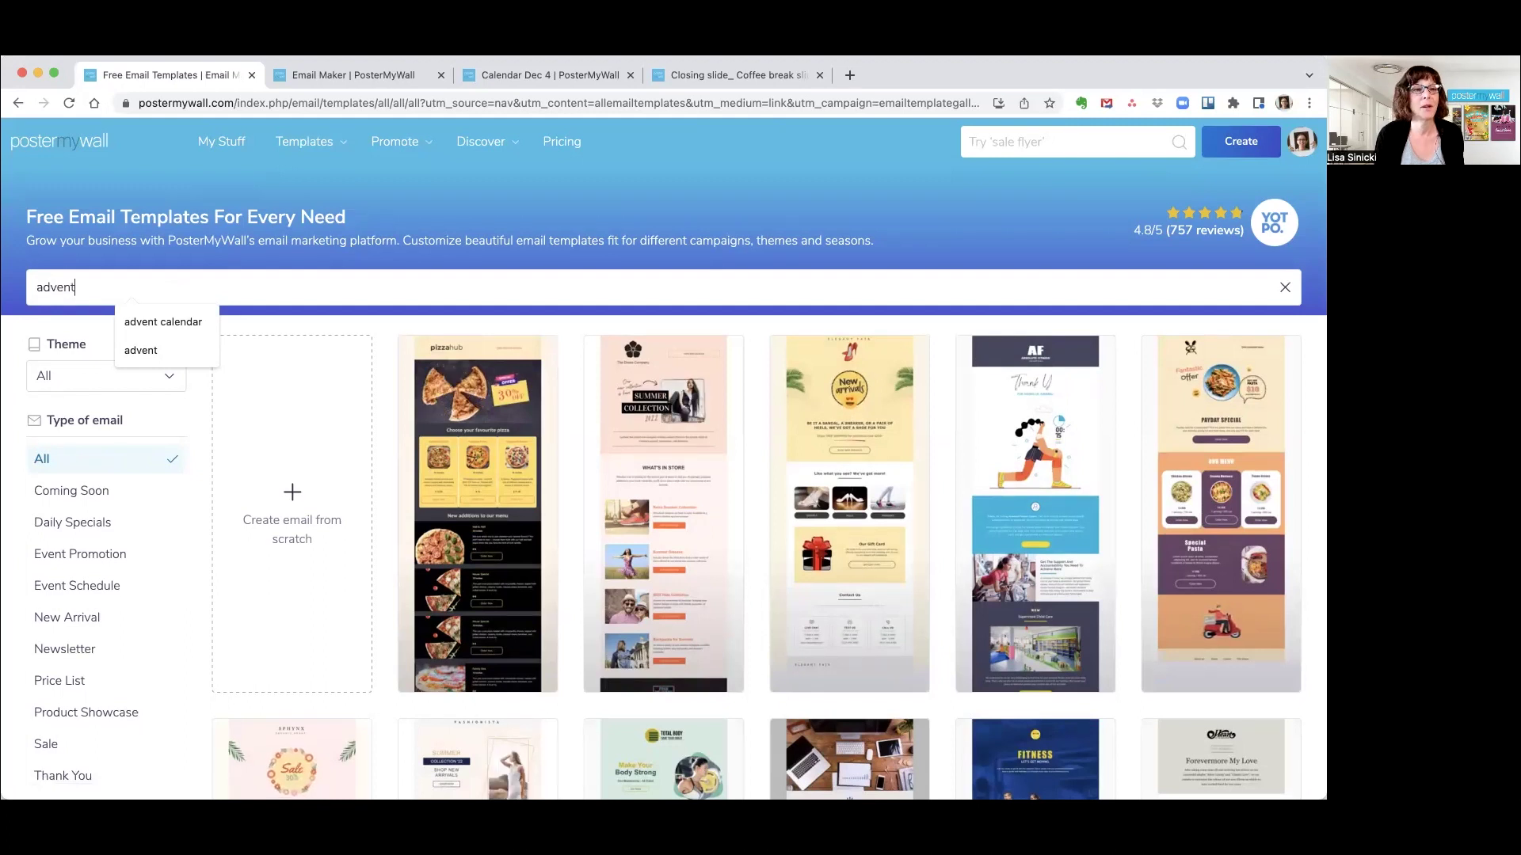
pyautogui.press('Return')
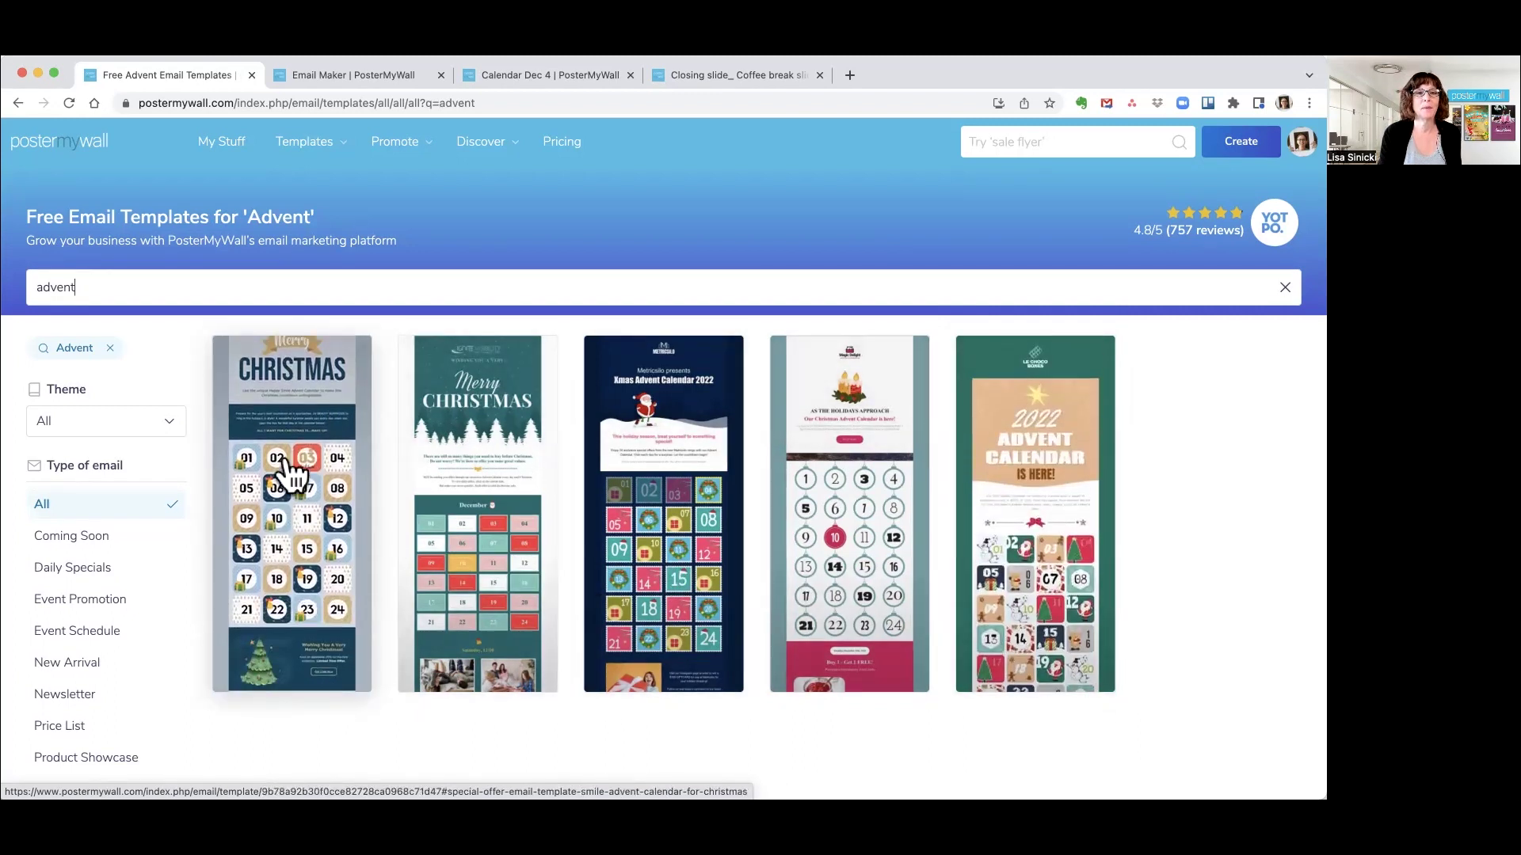
# Open the advent calendar email in Email Maker and review its header and day tiles 01–12
pyautogui.click(356, 74)
pyautogui.scroll(-3, 890, 522)
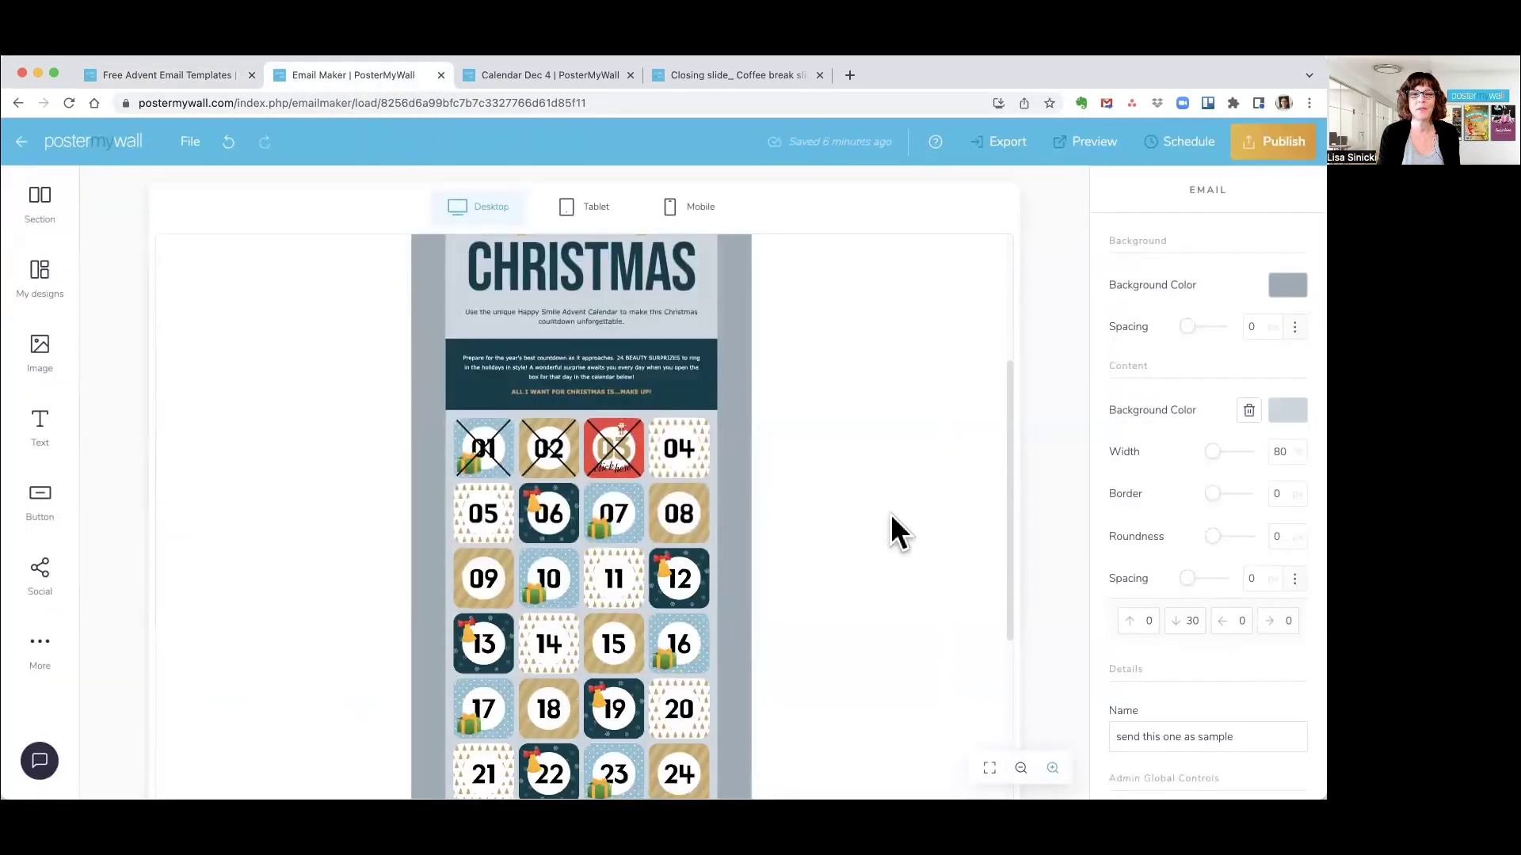
pyautogui.scroll(-4, 890, 514)
pyautogui.scroll(5, 890, 513)
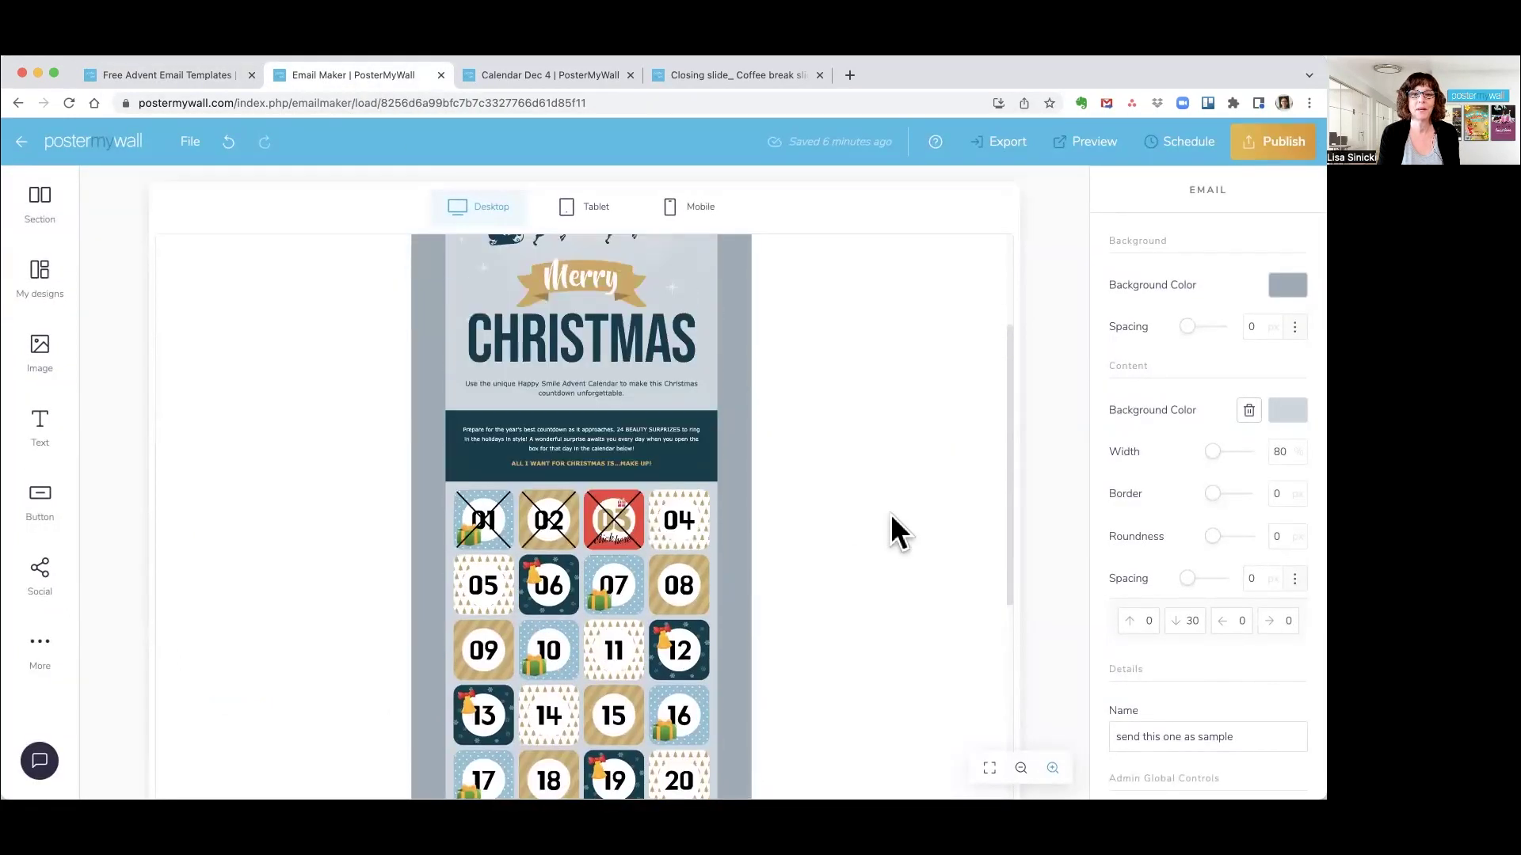
pyautogui.scroll(2, 890, 524)
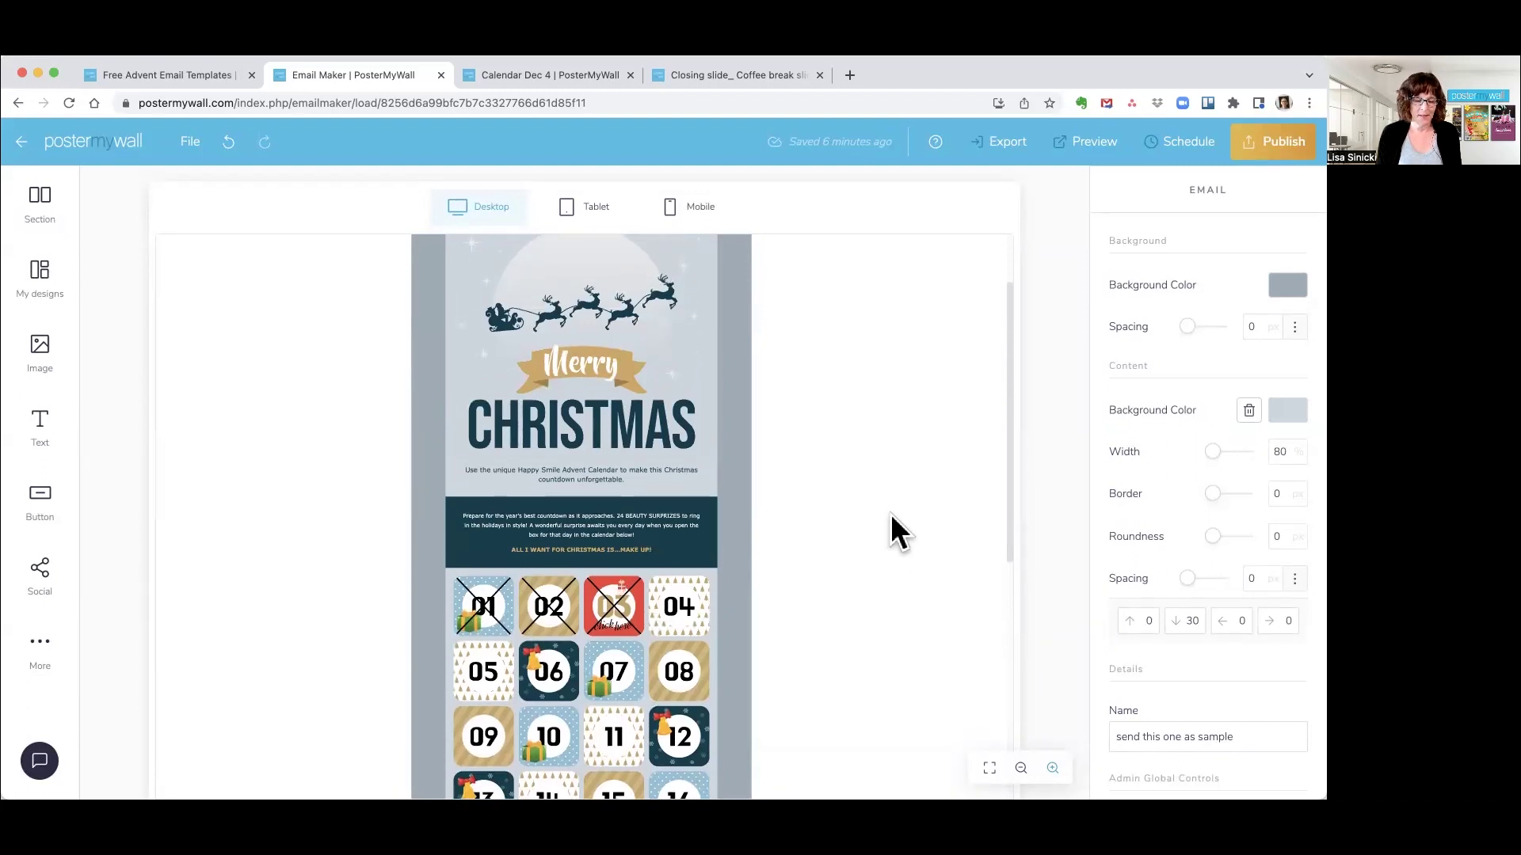
pyautogui.scroll(3, 541, 631)
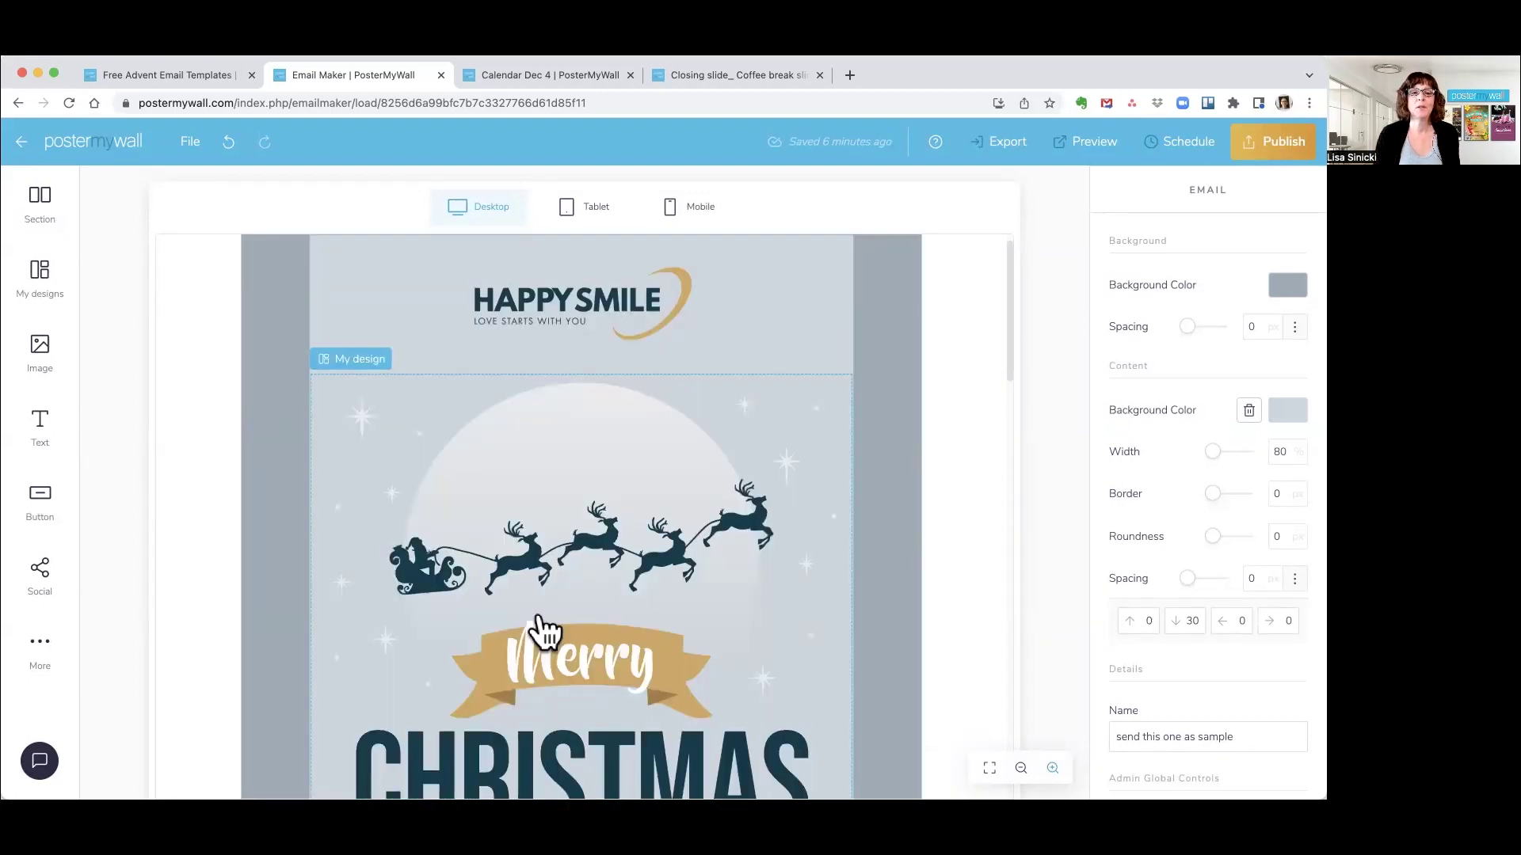
pyautogui.scroll(-3, 543, 628)
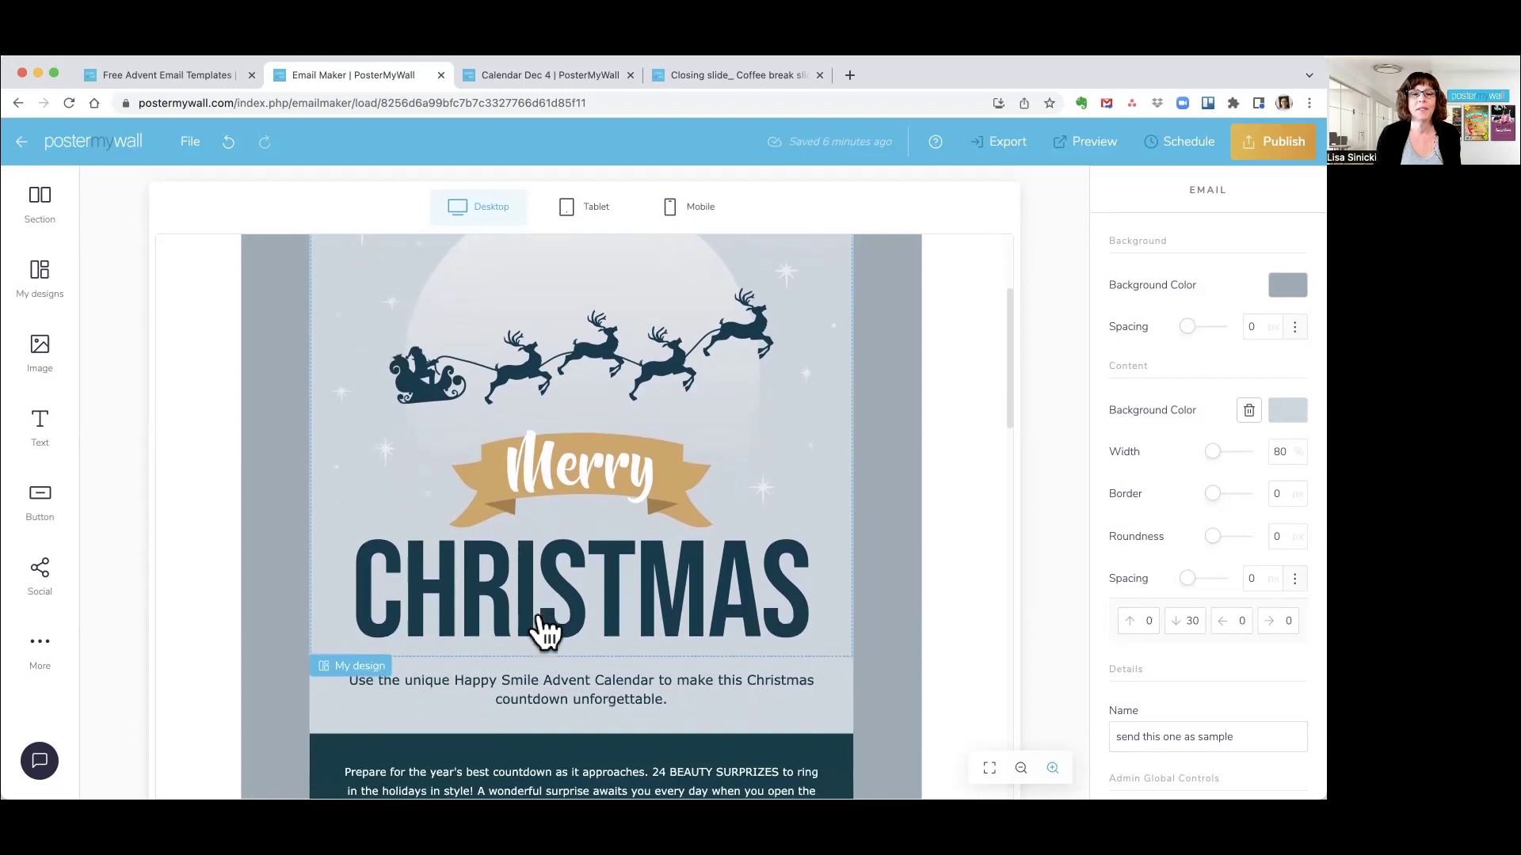
pyautogui.scroll(3, 543, 628)
pyautogui.scroll(-5, 533, 472)
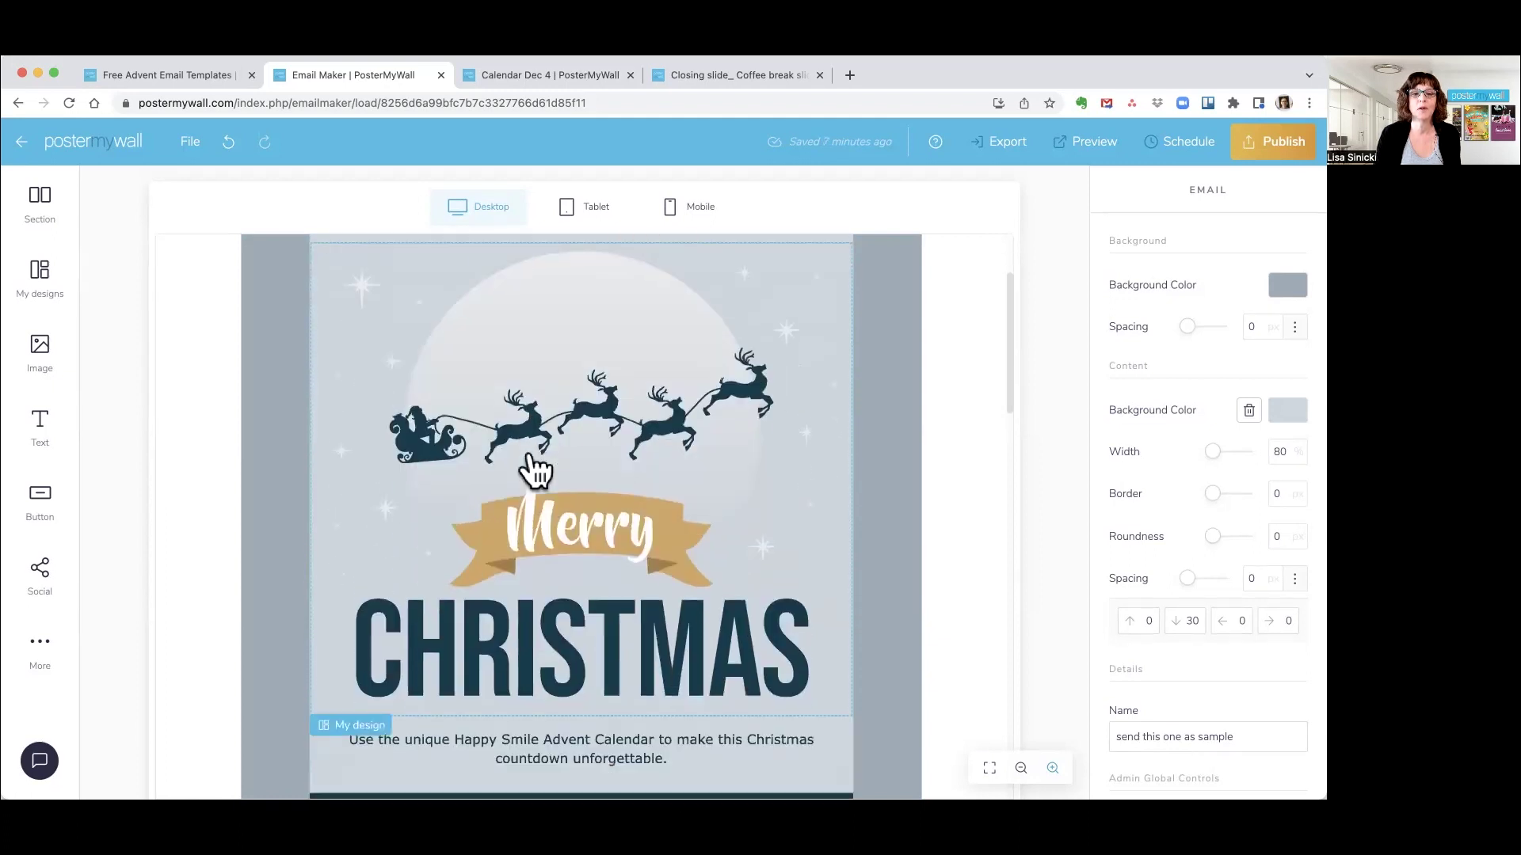
pyautogui.scroll(-4, 533, 472)
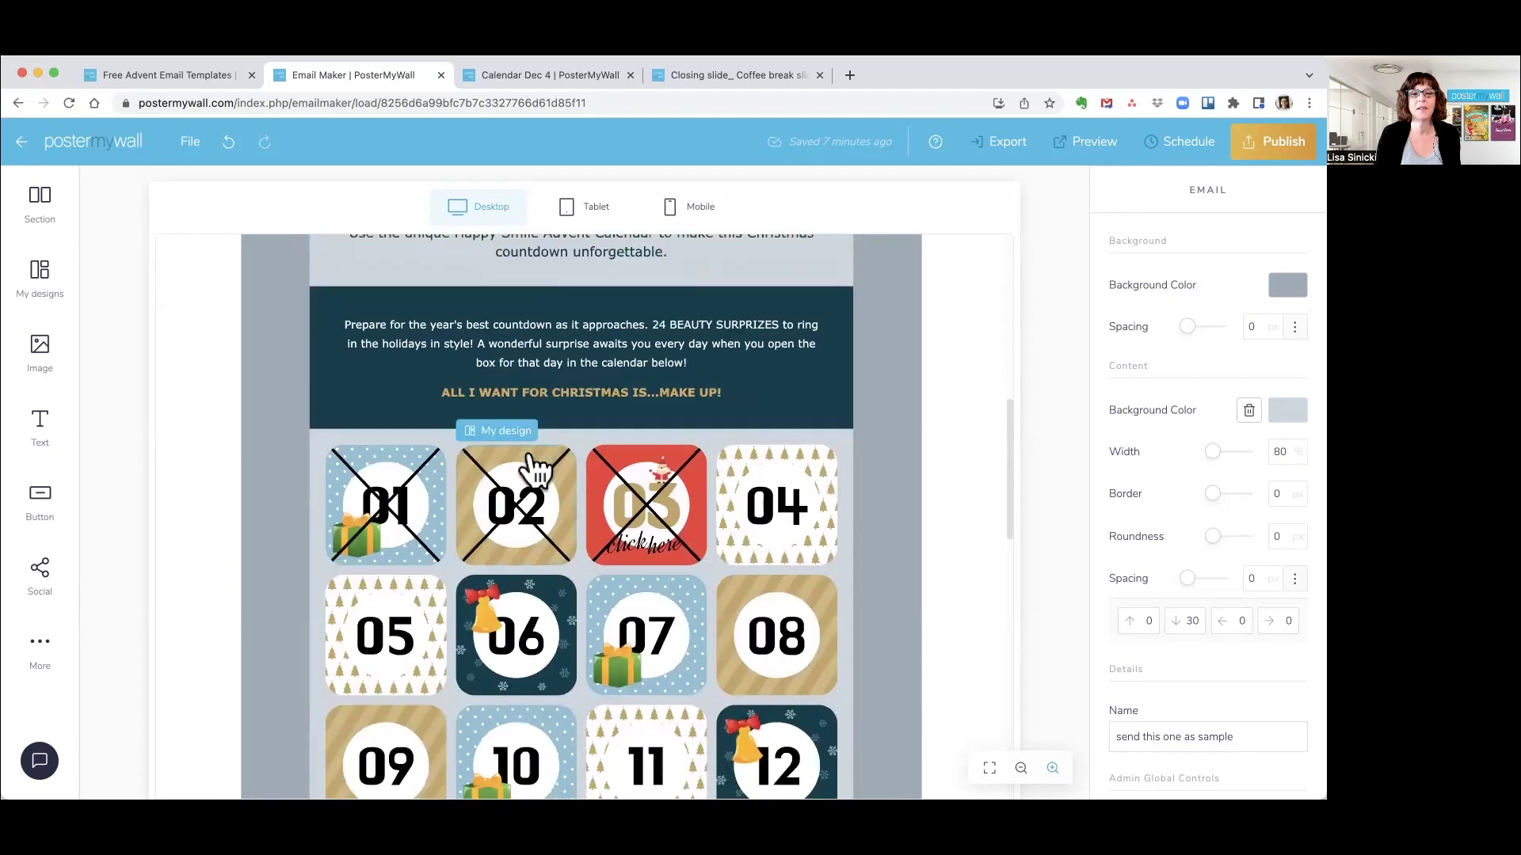
pyautogui.scroll(4, 526, 468)
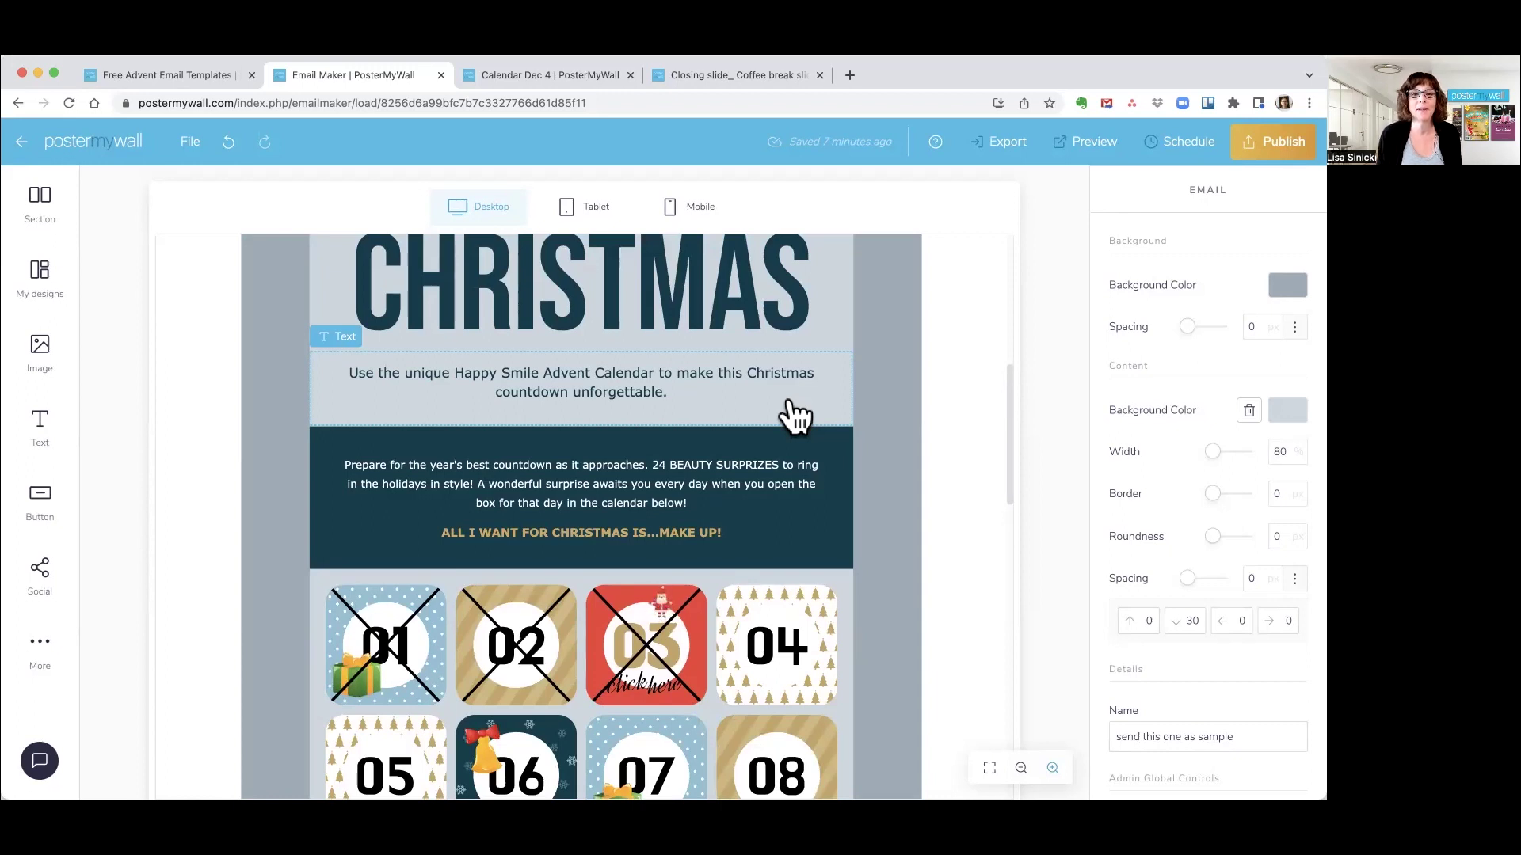
pyautogui.scroll(-2, 792, 416)
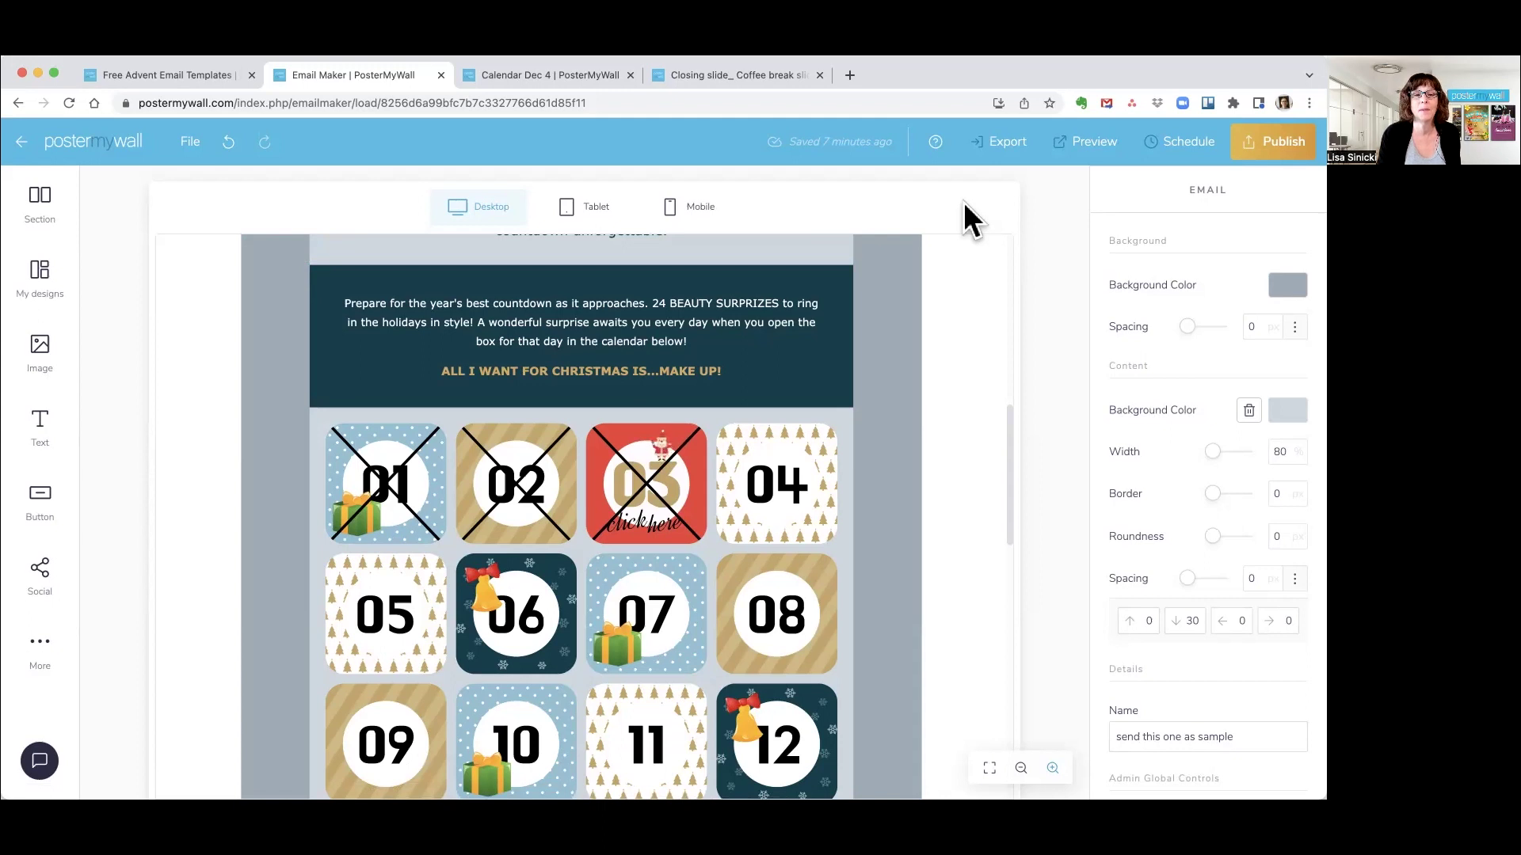
# Bring up the 'Calendar Dec 4' Instagram post offering 30% off any spa service
pyautogui.click(567, 73)
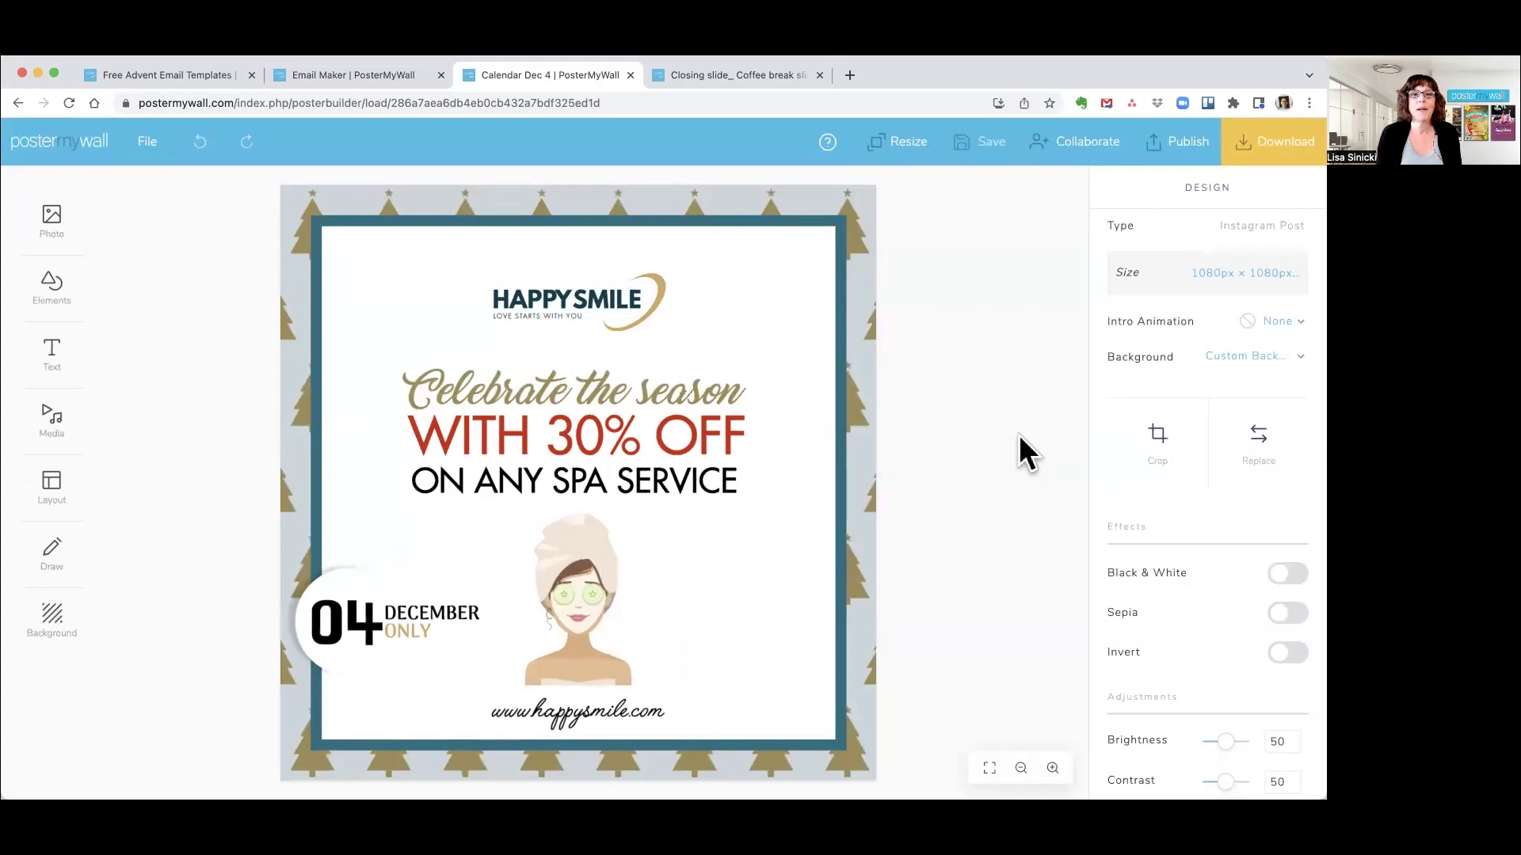
# Duplicate the advent calendar email from its File menu
pyautogui.click(356, 76)
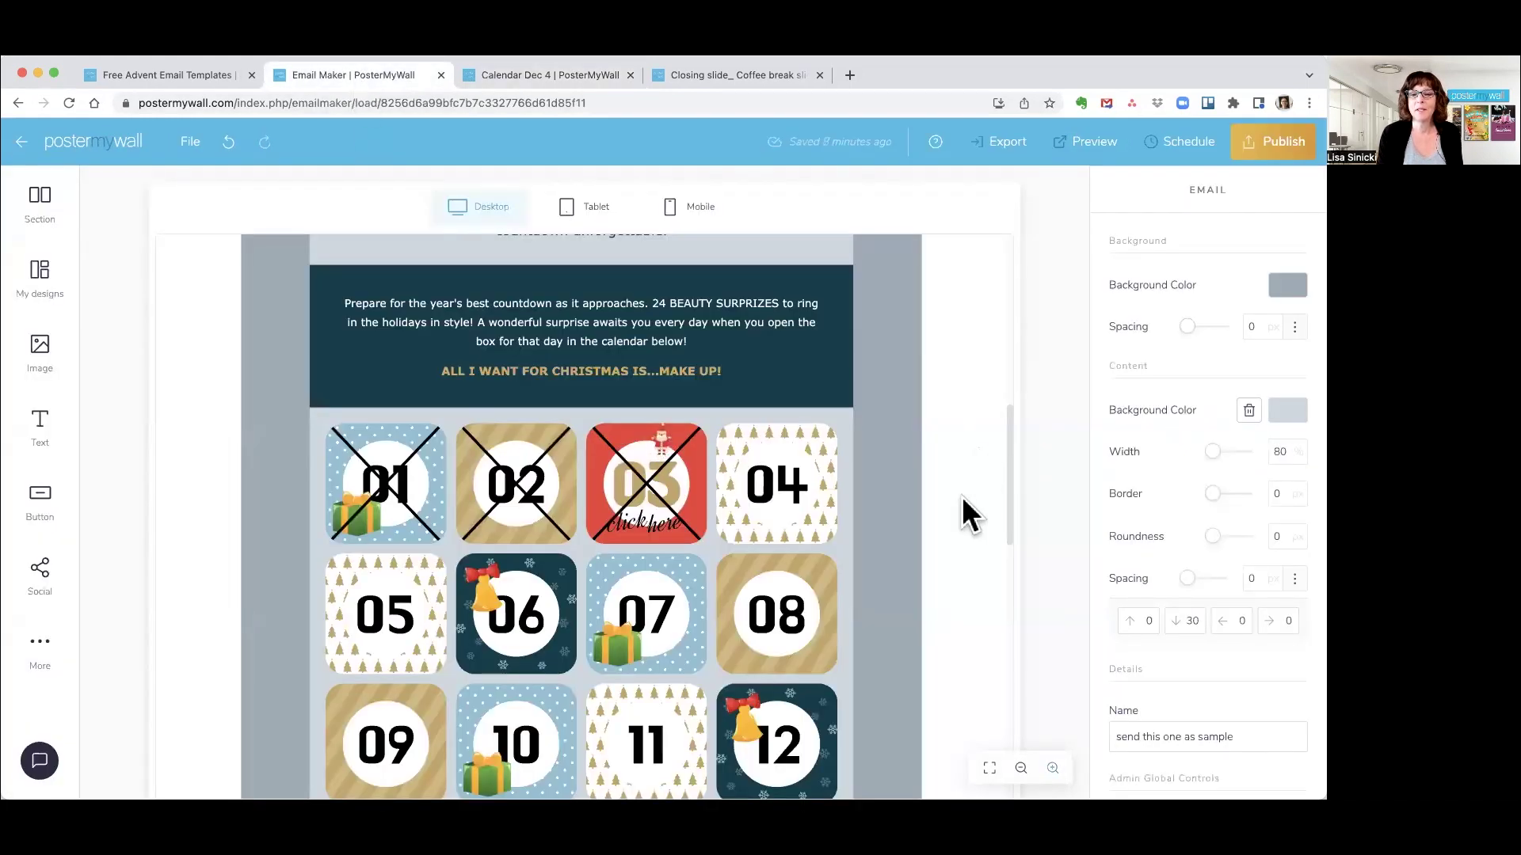
pyautogui.scroll(-1, 963, 499)
pyautogui.scroll(-4, 961, 496)
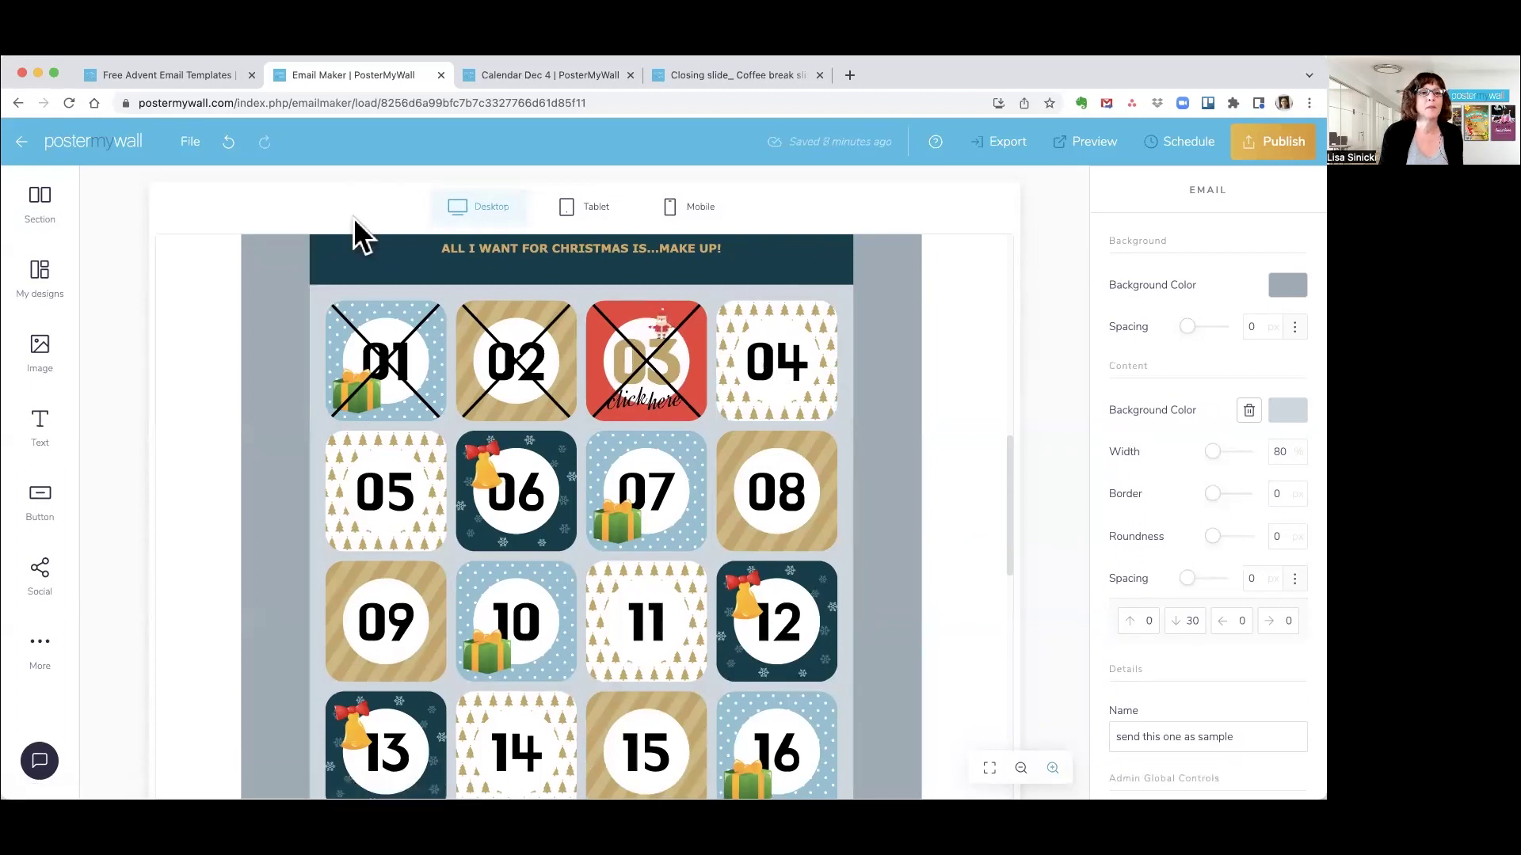
pyautogui.click(192, 144)
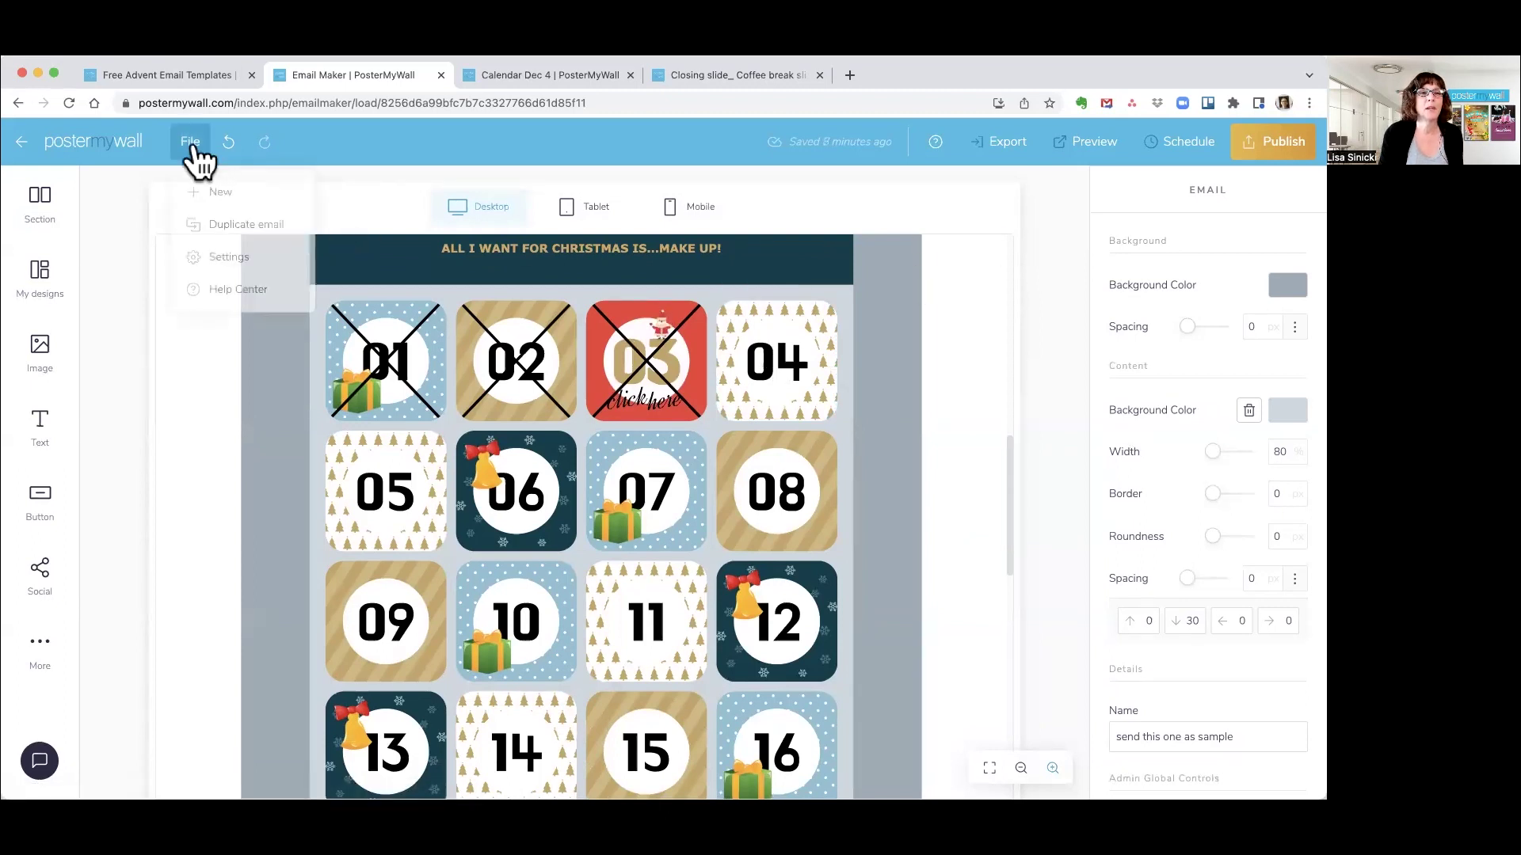
pyautogui.click(230, 225)
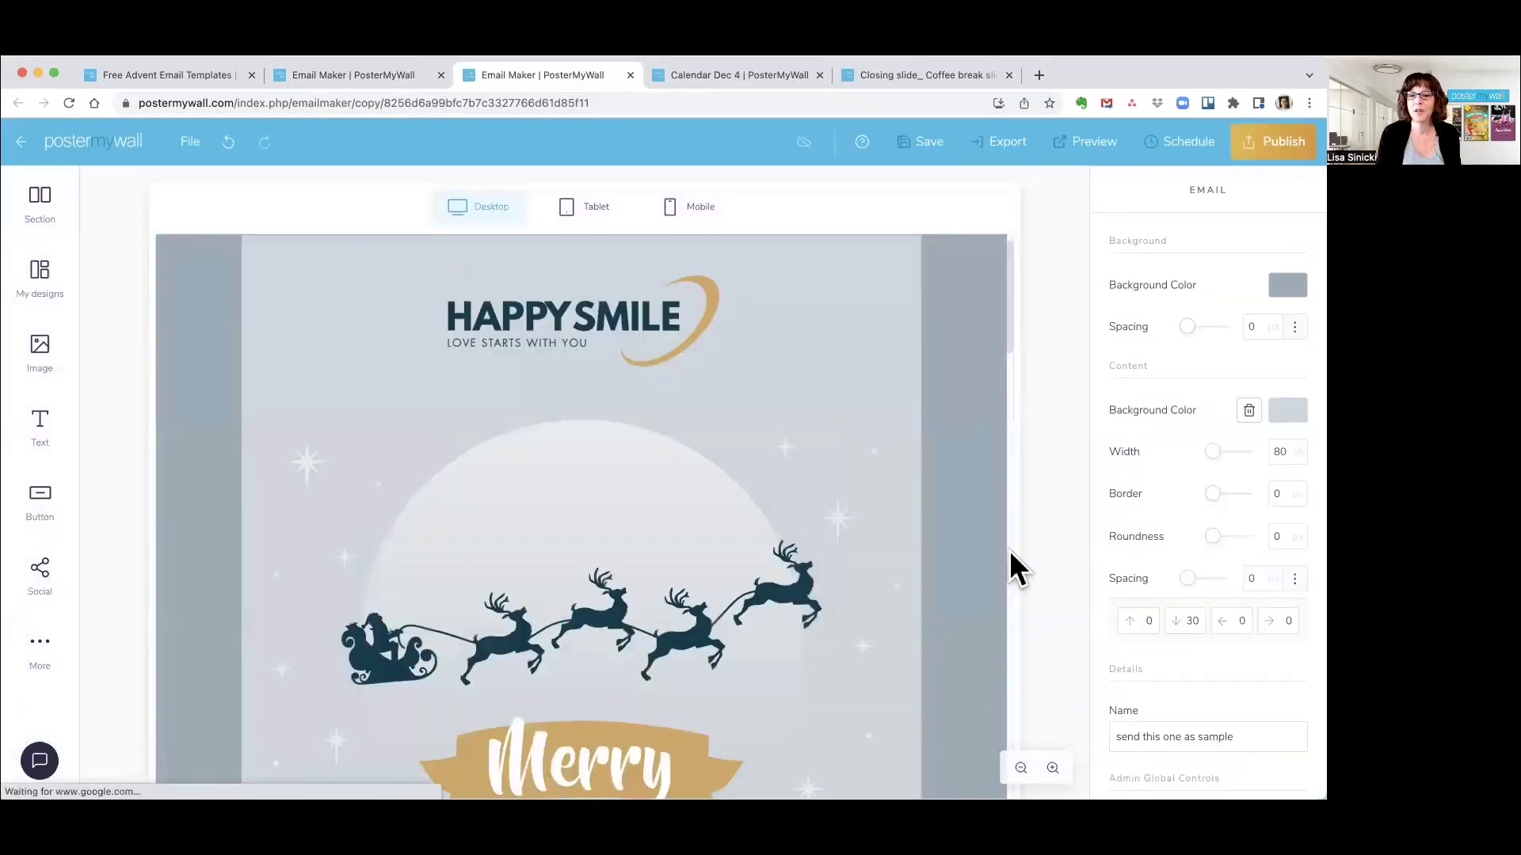
# Rename the email copy to 'Dec 5' and save it
pyautogui.scroll(-2, 1011, 560)
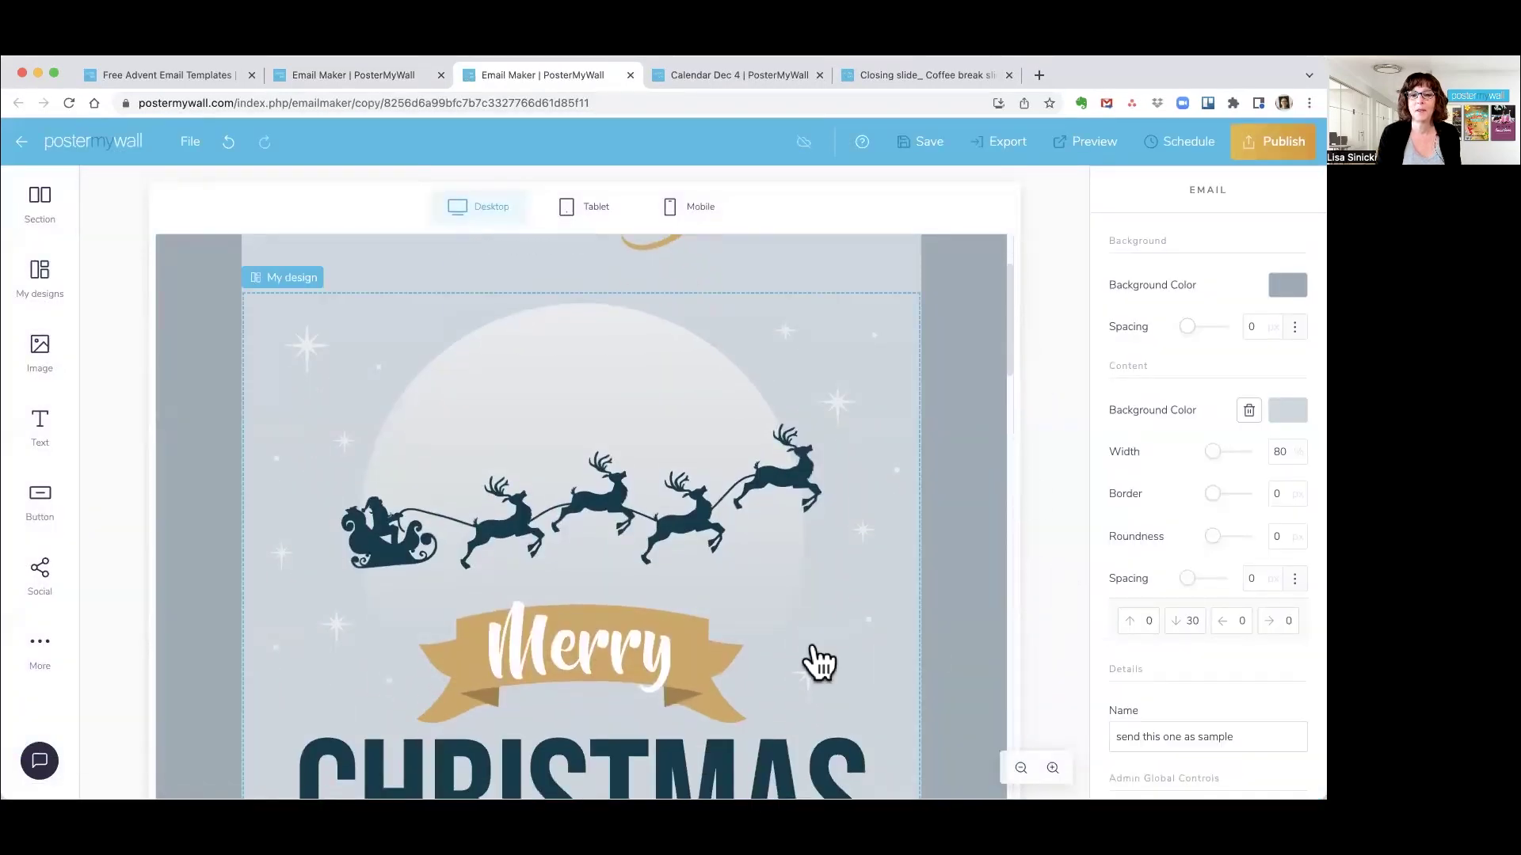
pyautogui.scroll(-3, 820, 661)
pyautogui.scroll(-6, 820, 662)
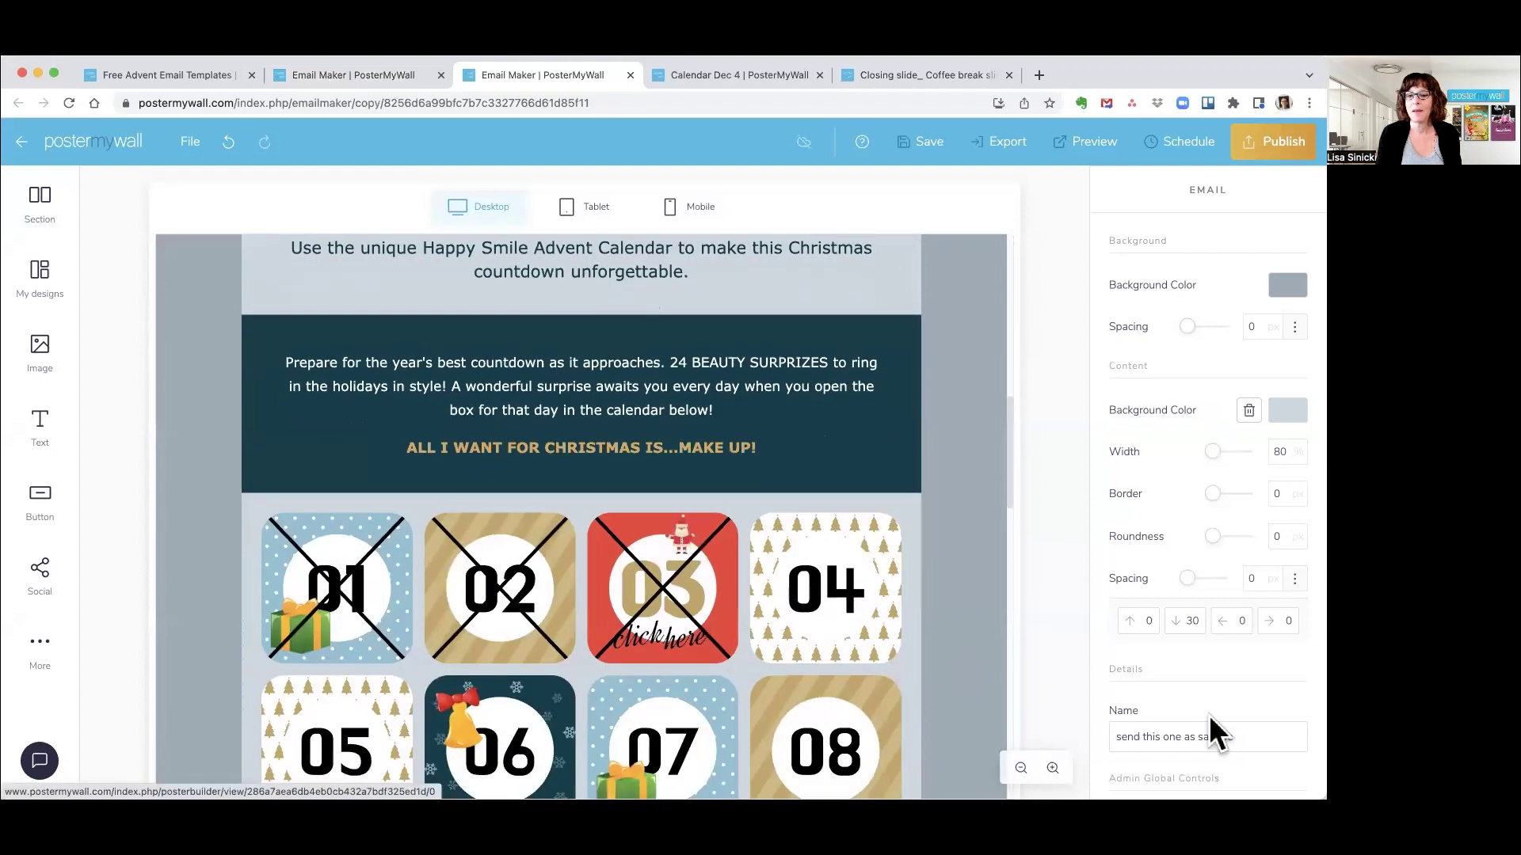
pyautogui.click(1249, 738)
pyautogui.moveTo(1248, 742); pyautogui.dragTo(1110, 745)
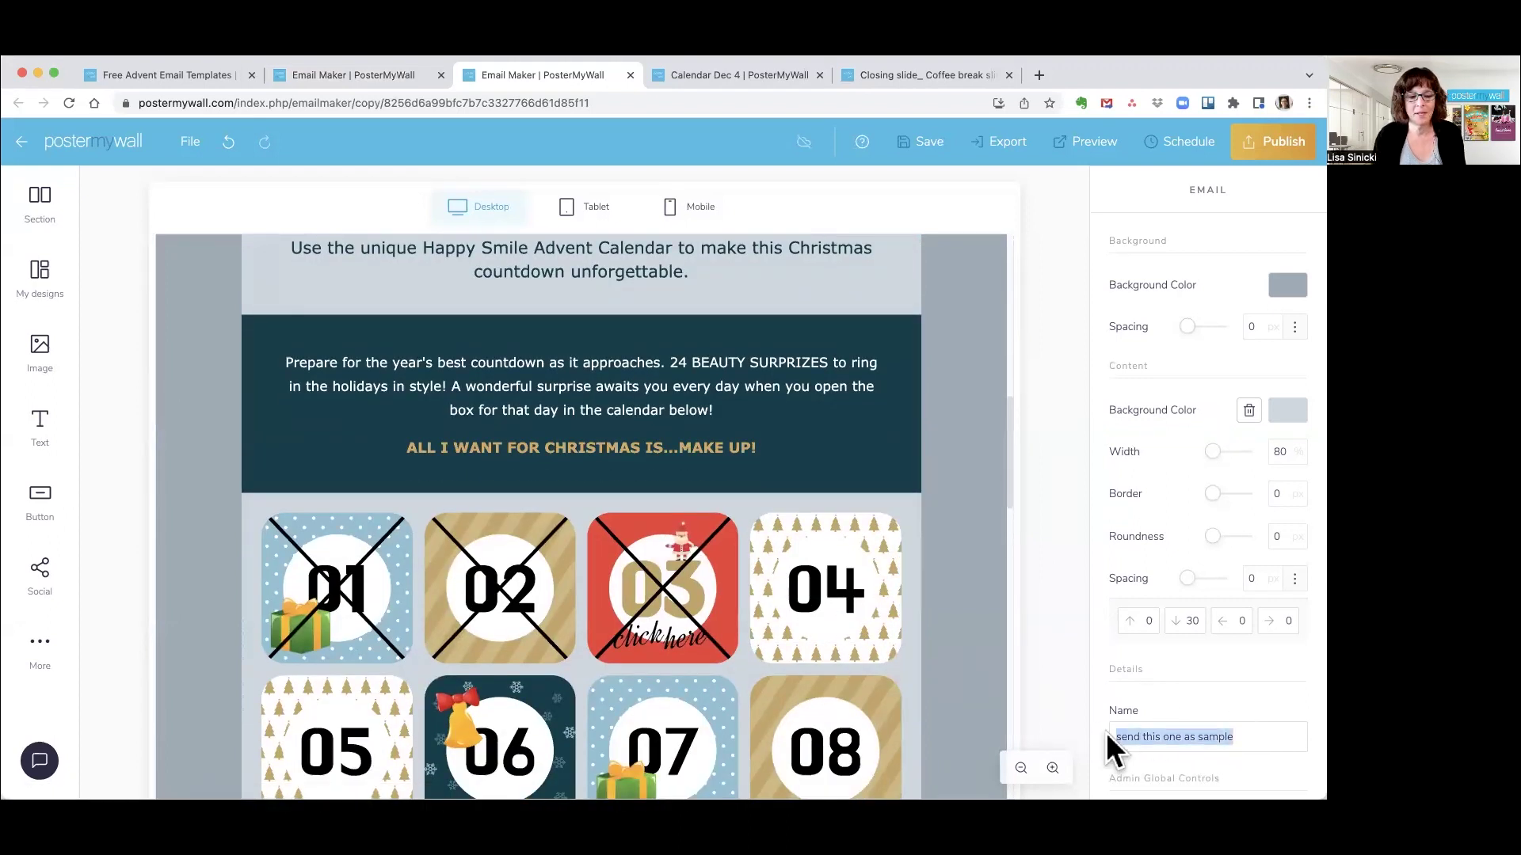
pyautogui.write('Dec 5')
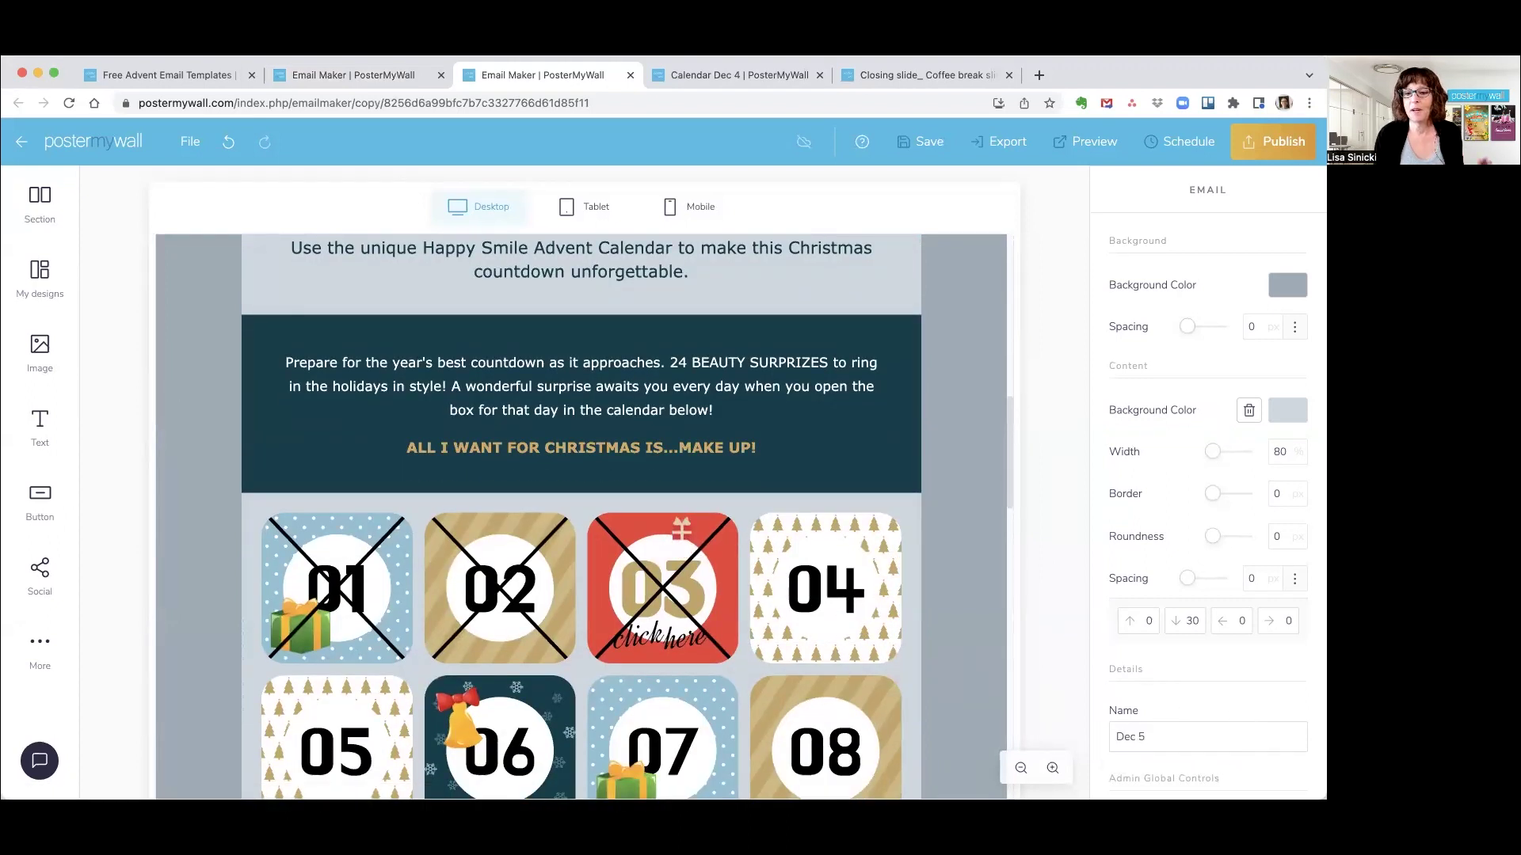
pyautogui.click(928, 143)
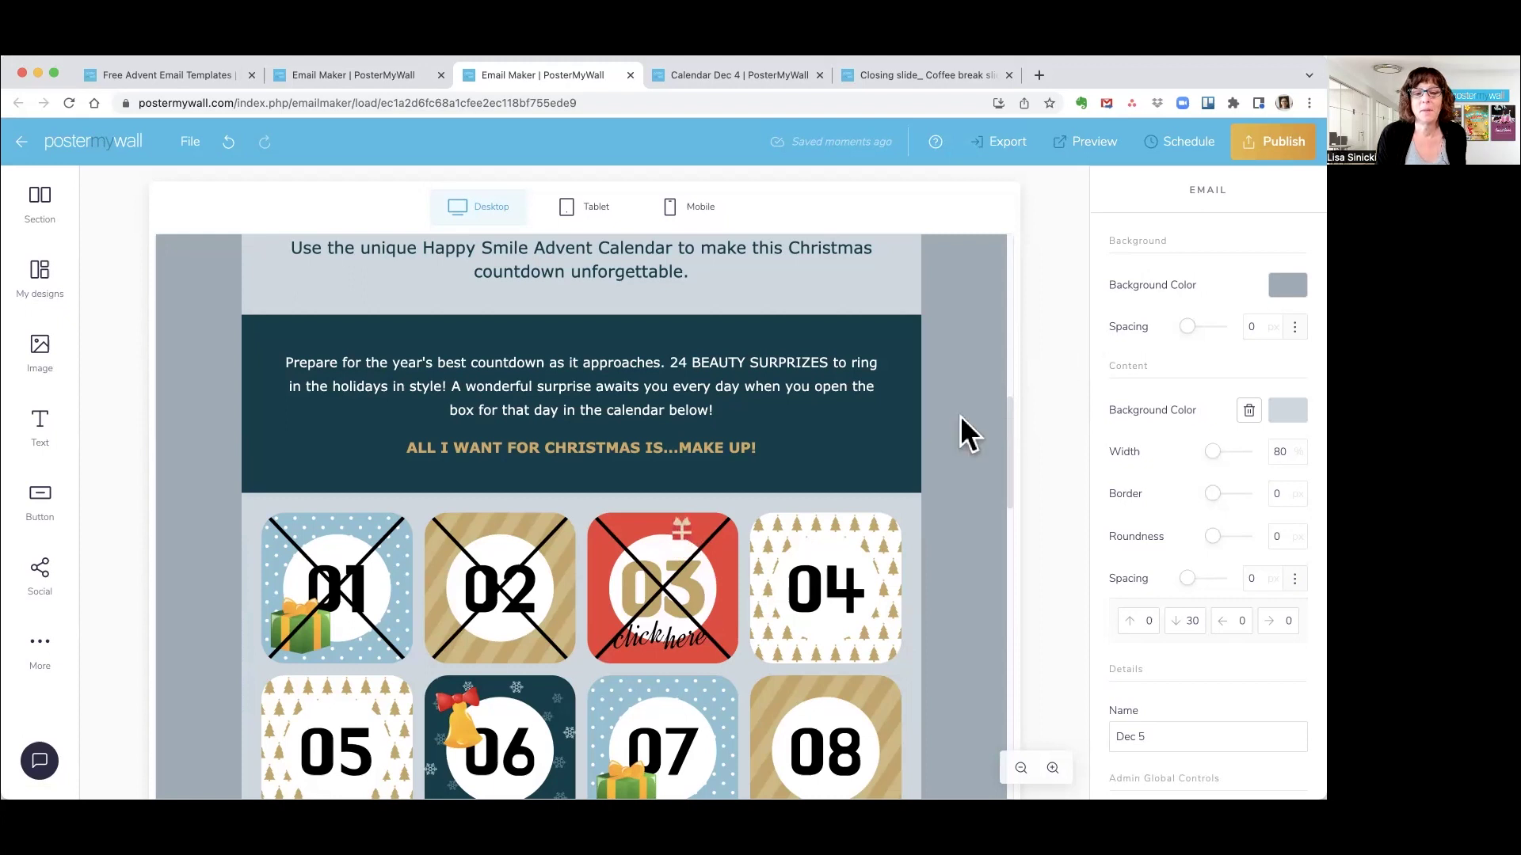
# Delete the day 04 tile's link URL and open its gold-tree graphic in the design editor
pyautogui.click(809, 594)
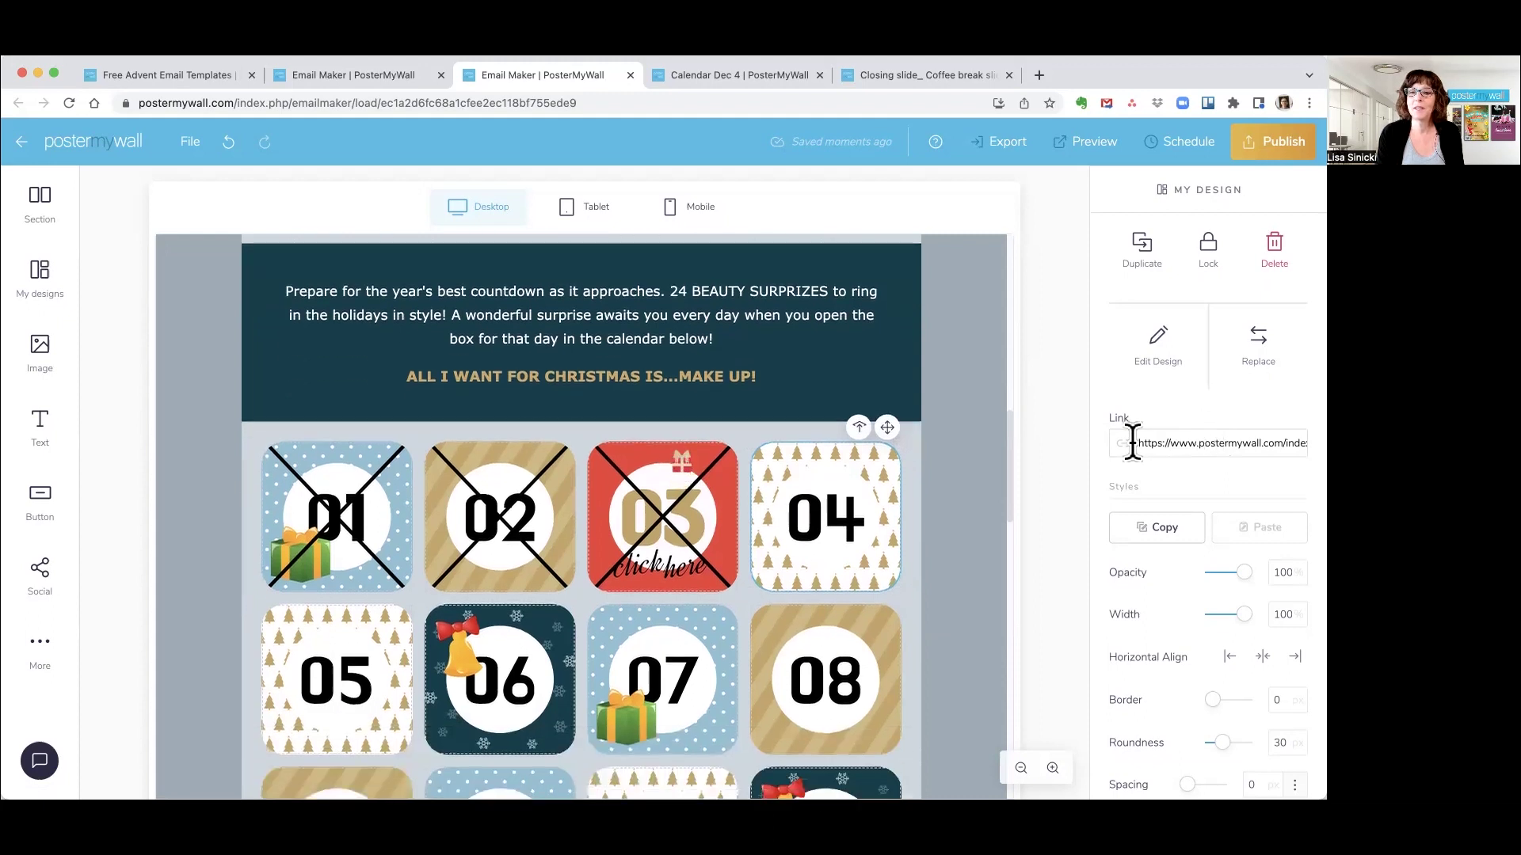
pyautogui.moveTo(1132, 443); pyautogui.dragTo(1311, 448)
pyautogui.press('BackSpace')
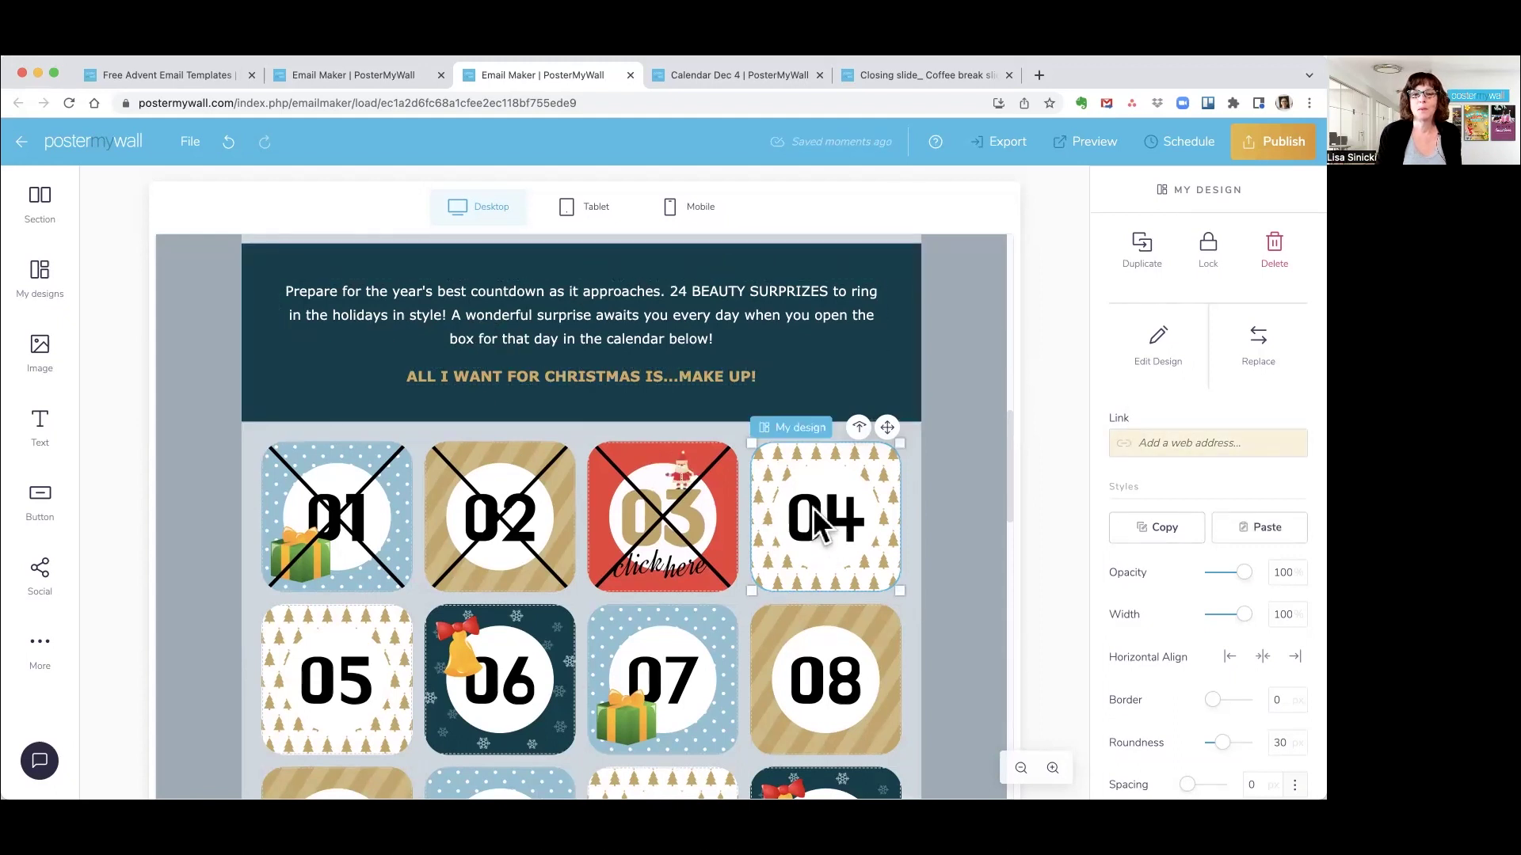
pyautogui.click(1160, 333)
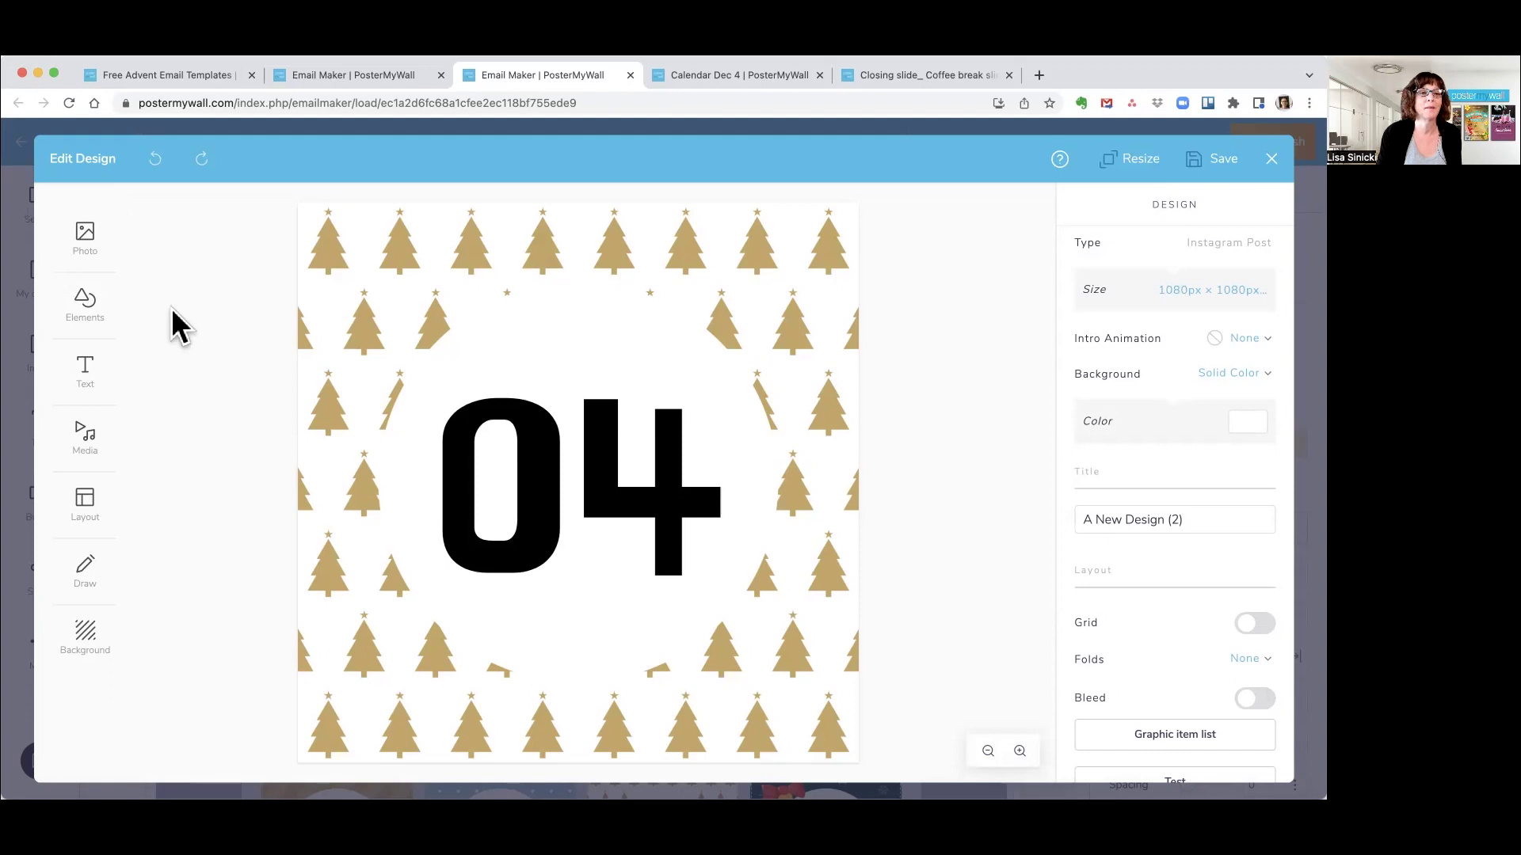
# Add the crossed-lines shape to the 04 tile with black fill and outline 0
pyautogui.click(83, 299)
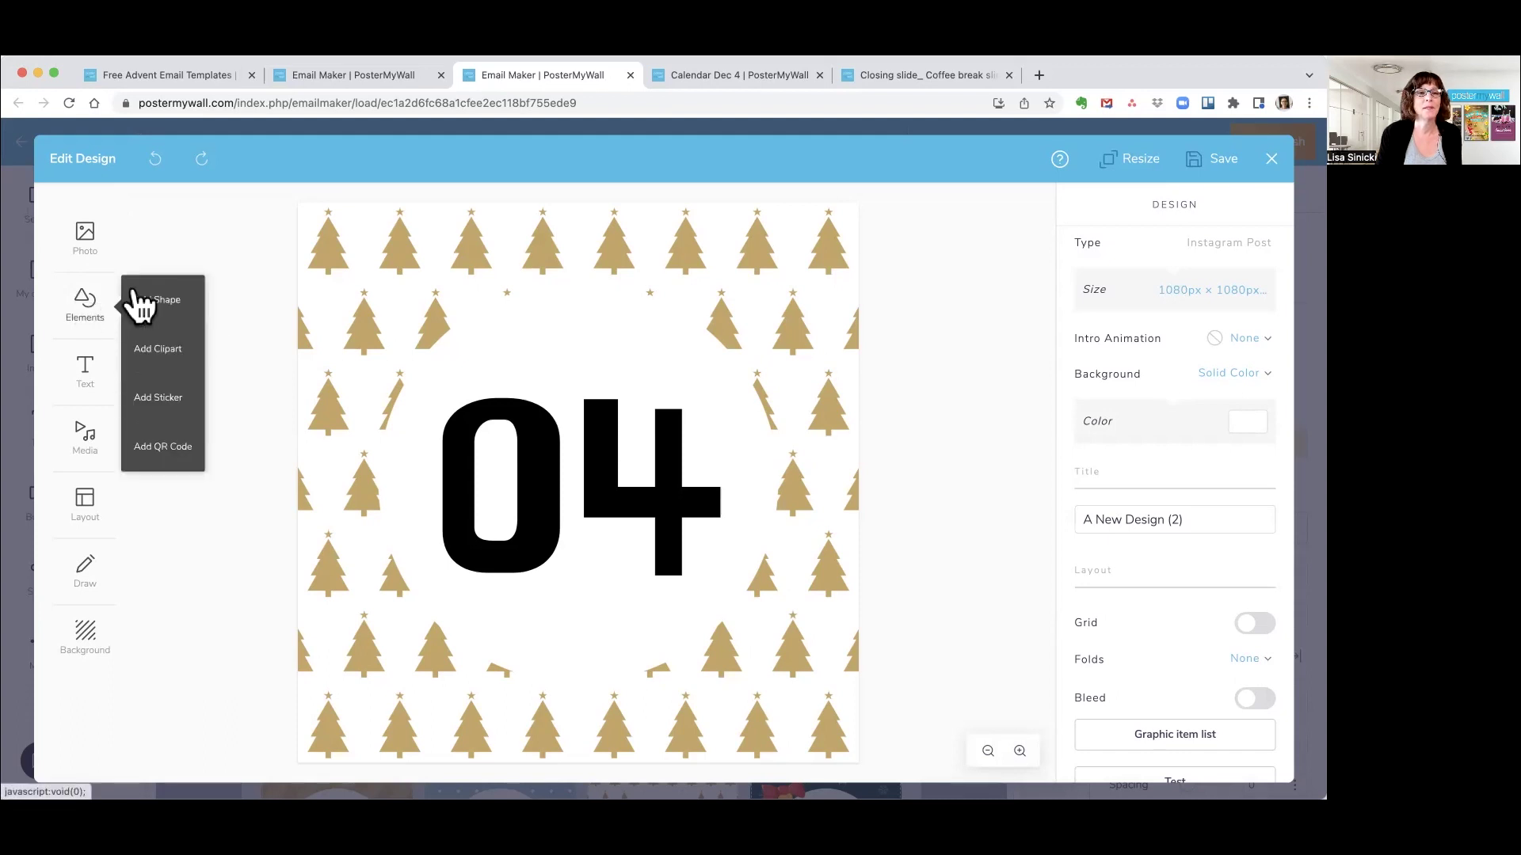
pyautogui.click(158, 296)
pyautogui.scroll(-5, 390, 481)
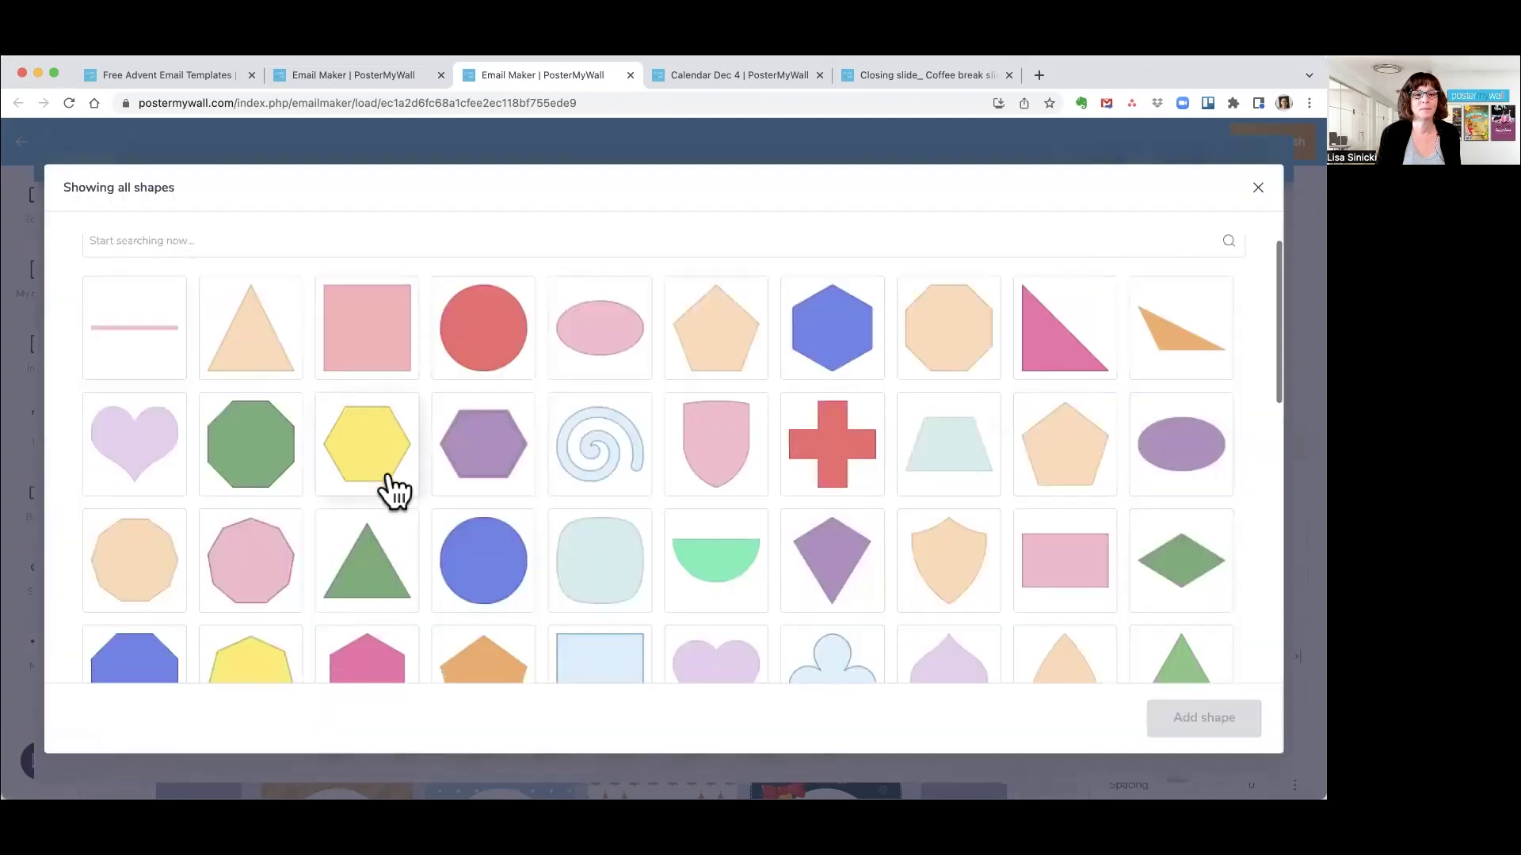
pyautogui.scroll(-5, 391, 487)
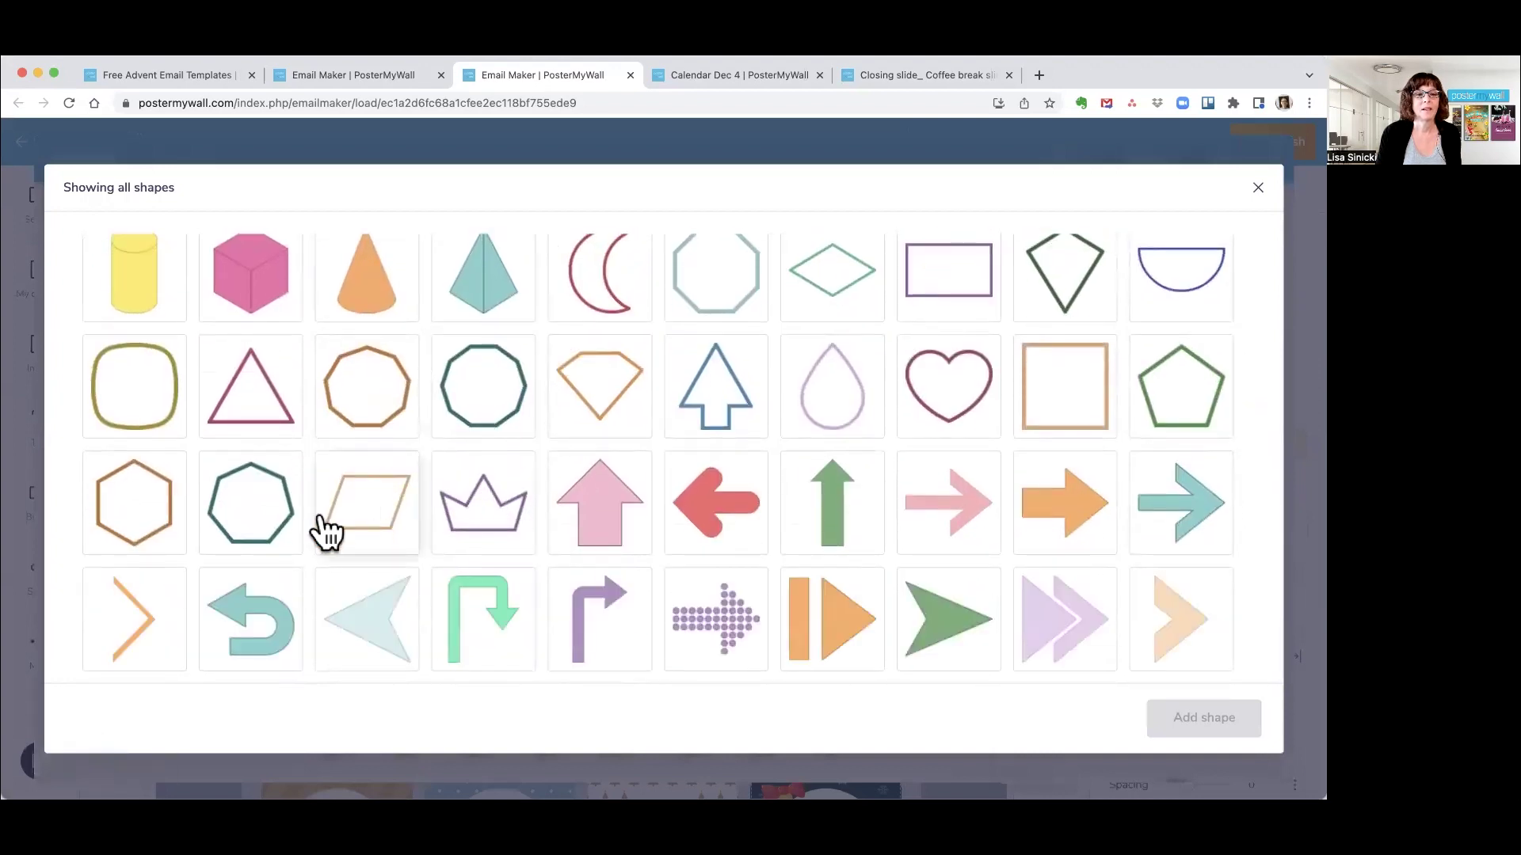
pyautogui.scroll(-3, 317, 529)
pyautogui.click(166, 559)
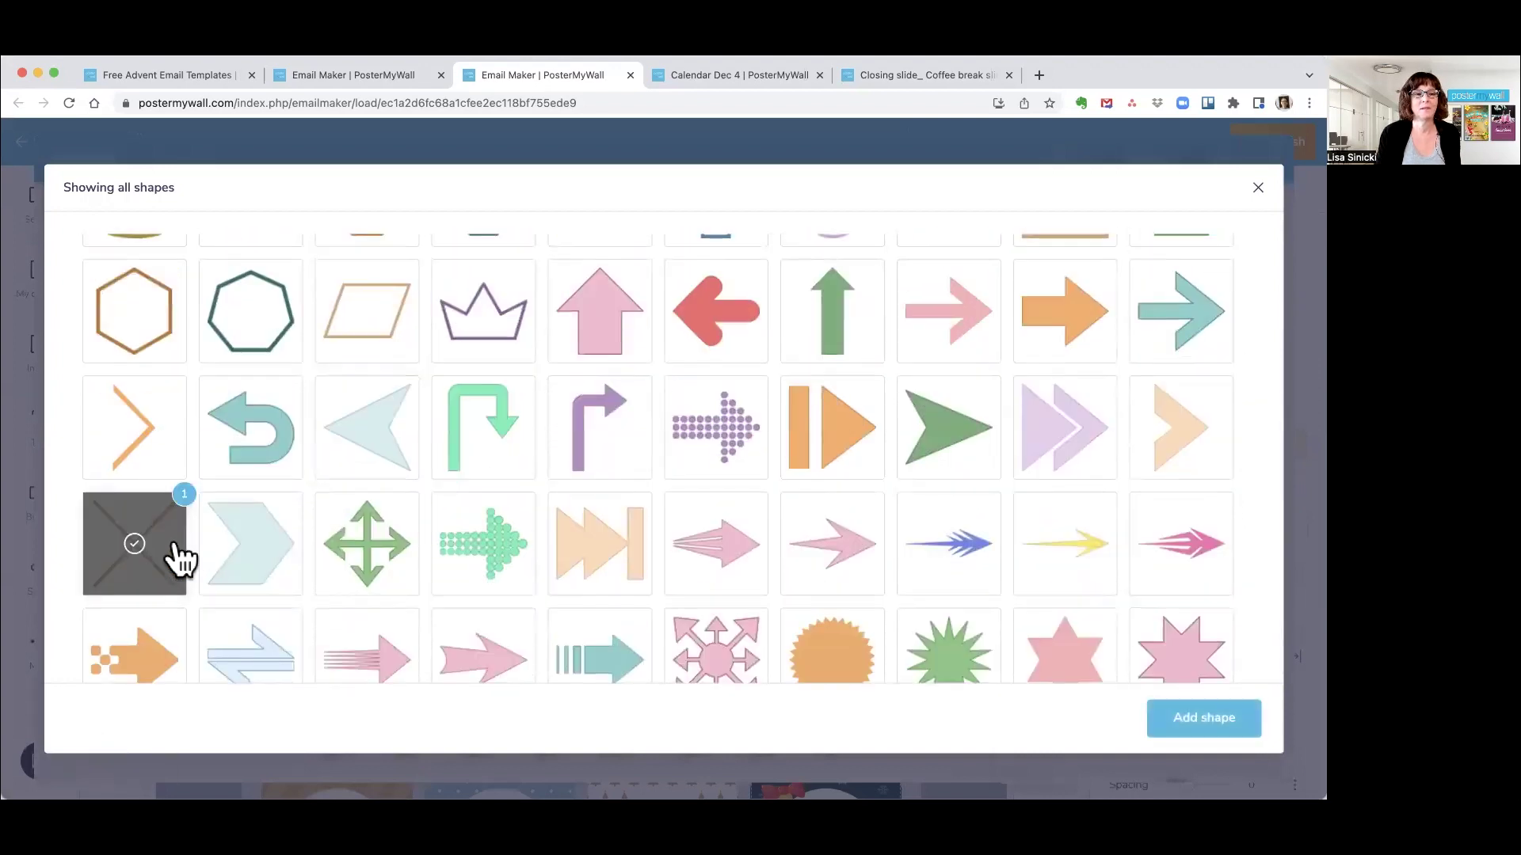
pyautogui.click(1202, 721)
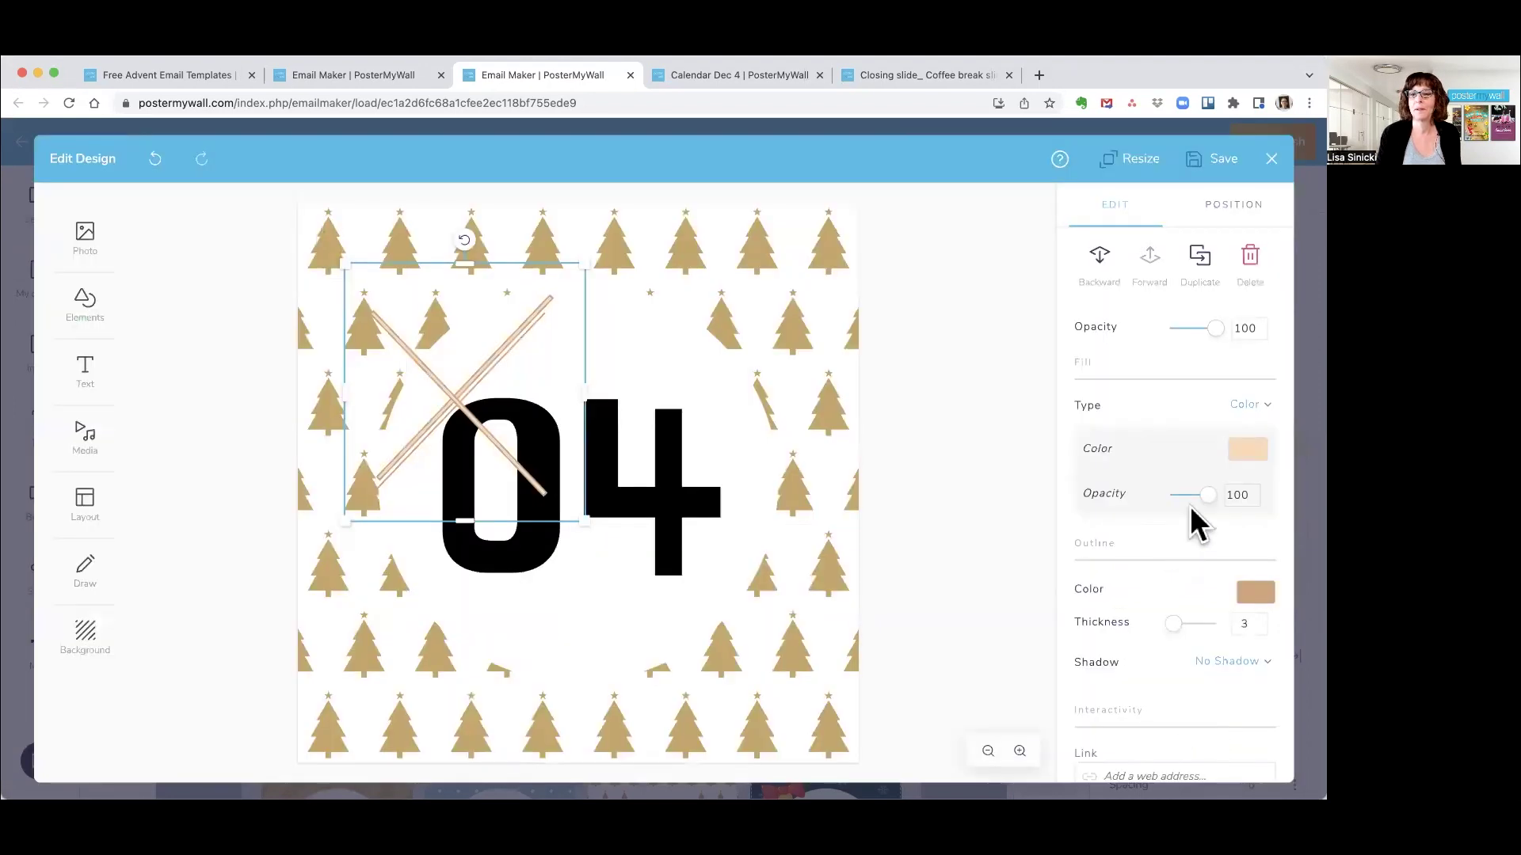
pyautogui.click(1248, 449)
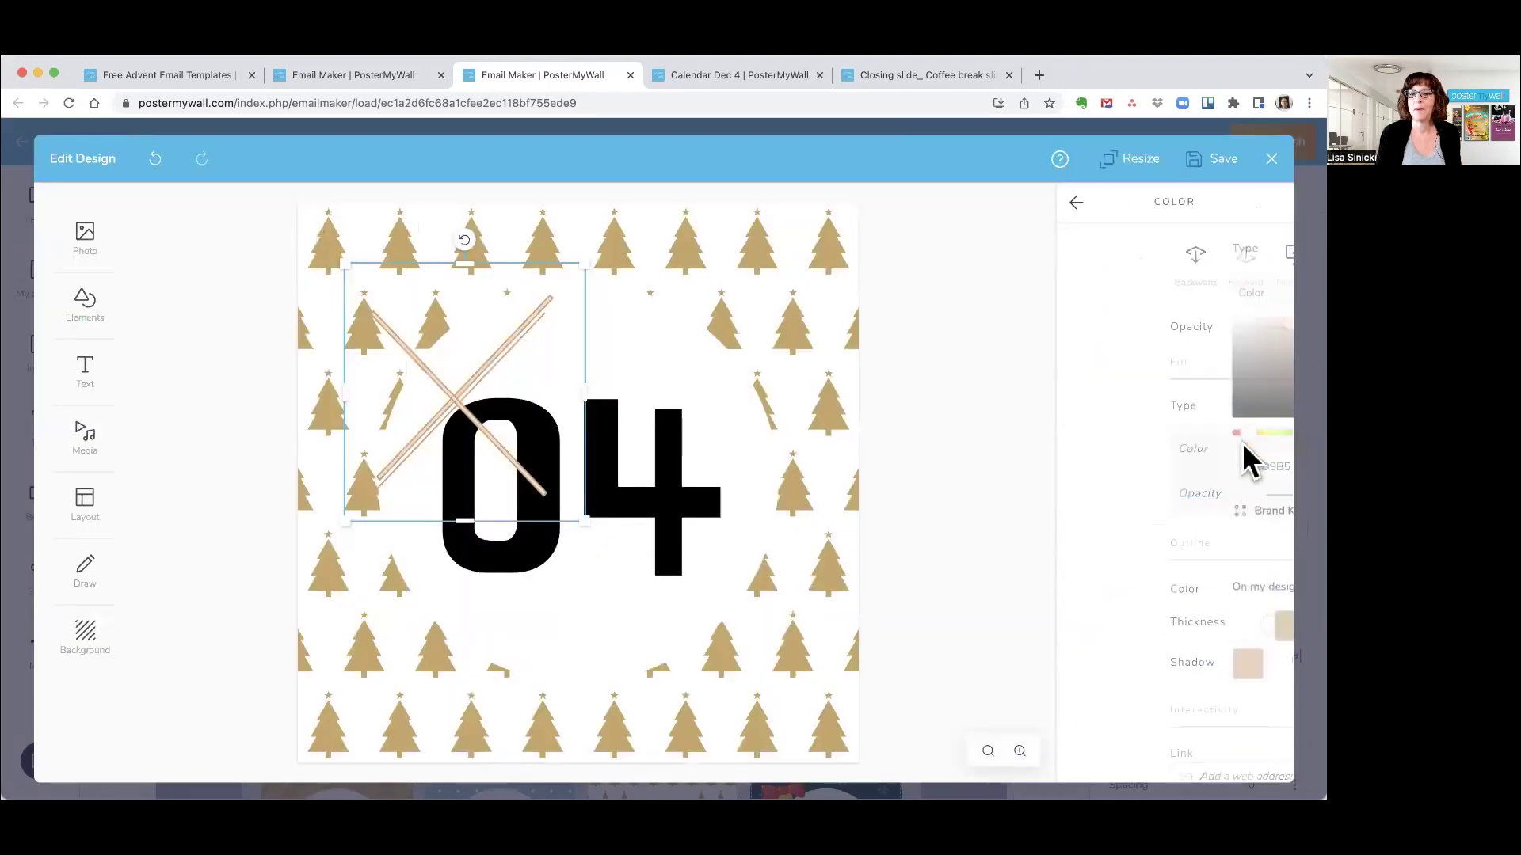
pyautogui.click(1175, 666)
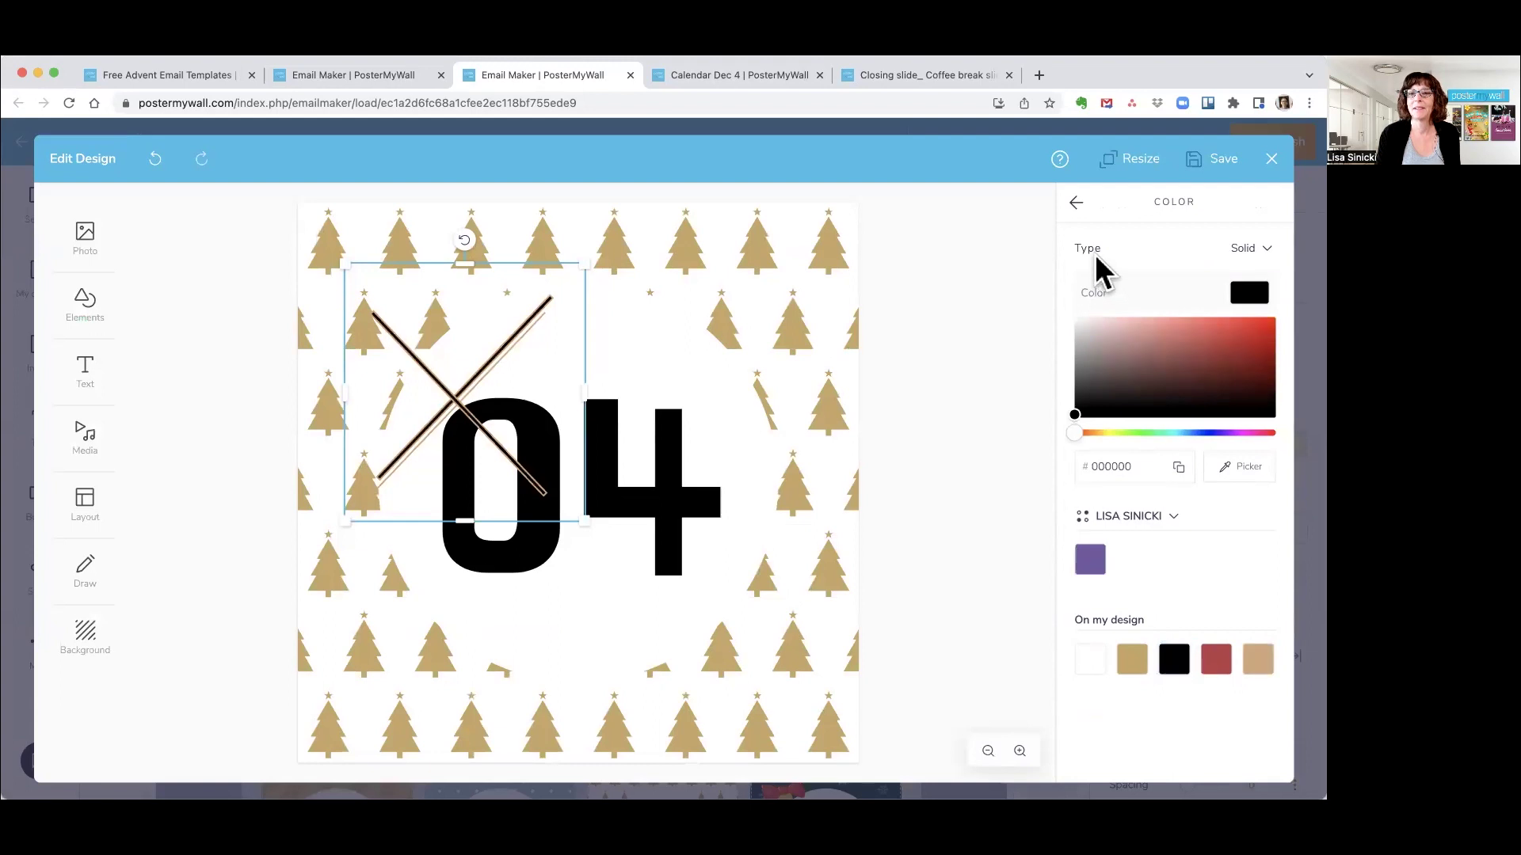
pyautogui.click(1077, 205)
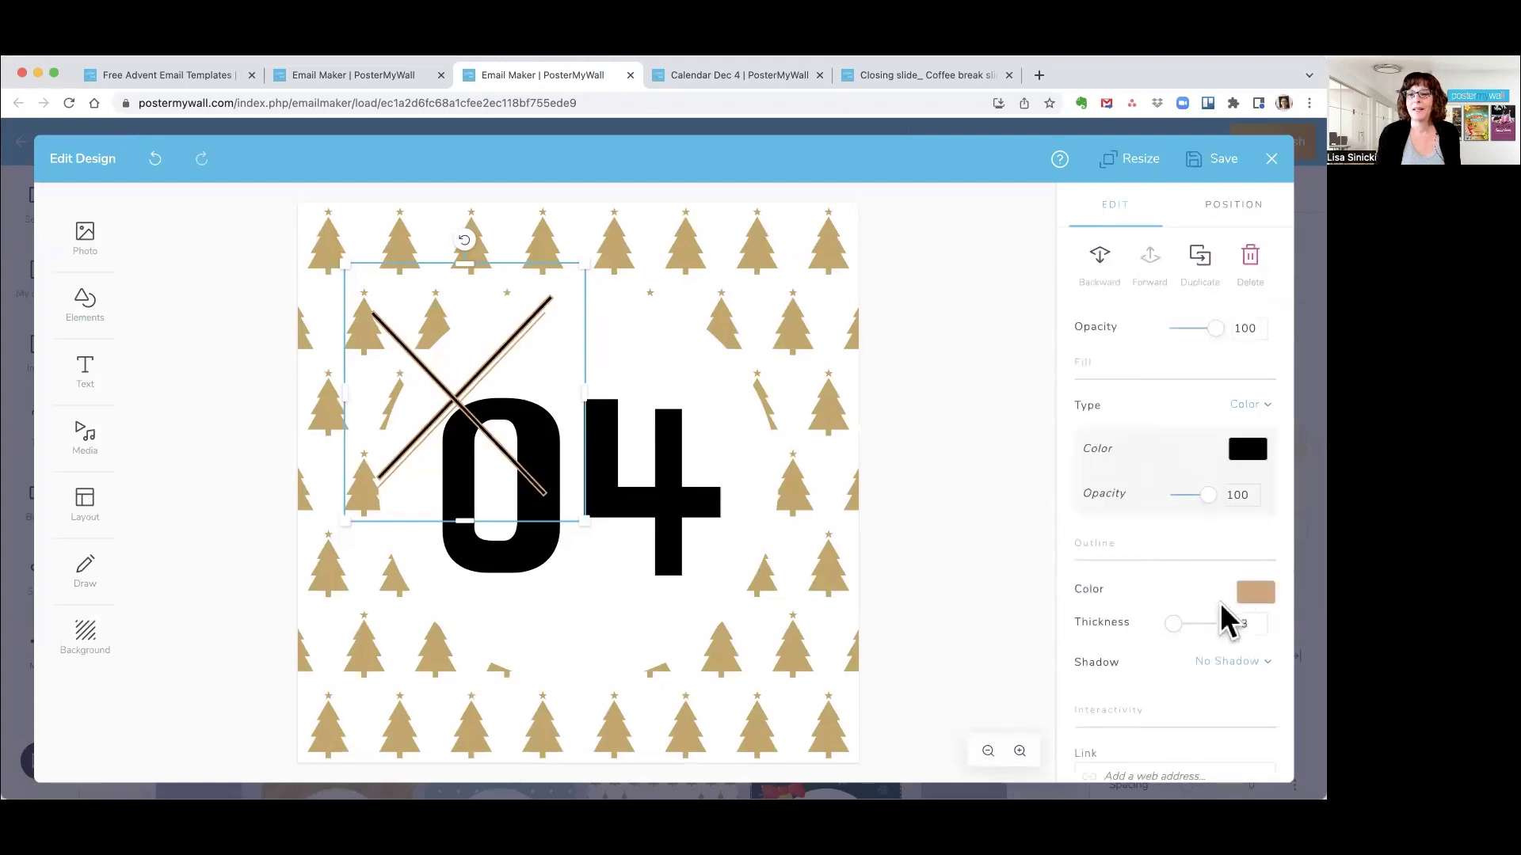
pyautogui.write('0')
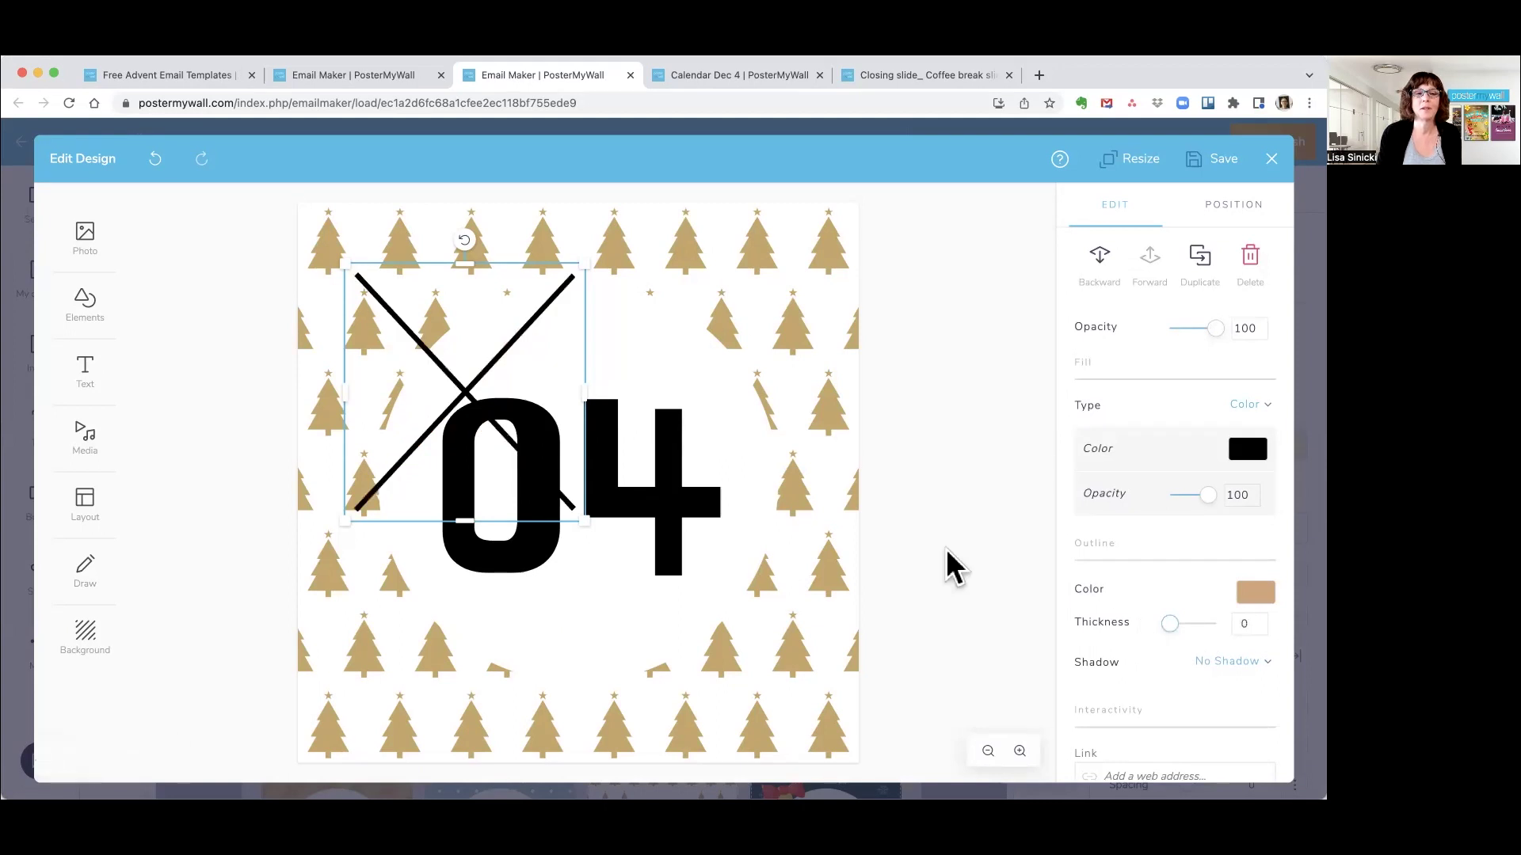
# Position and stretch the X so it covers the whole tile
pyautogui.moveTo(515, 360); pyautogui.dragTo(445, 260)
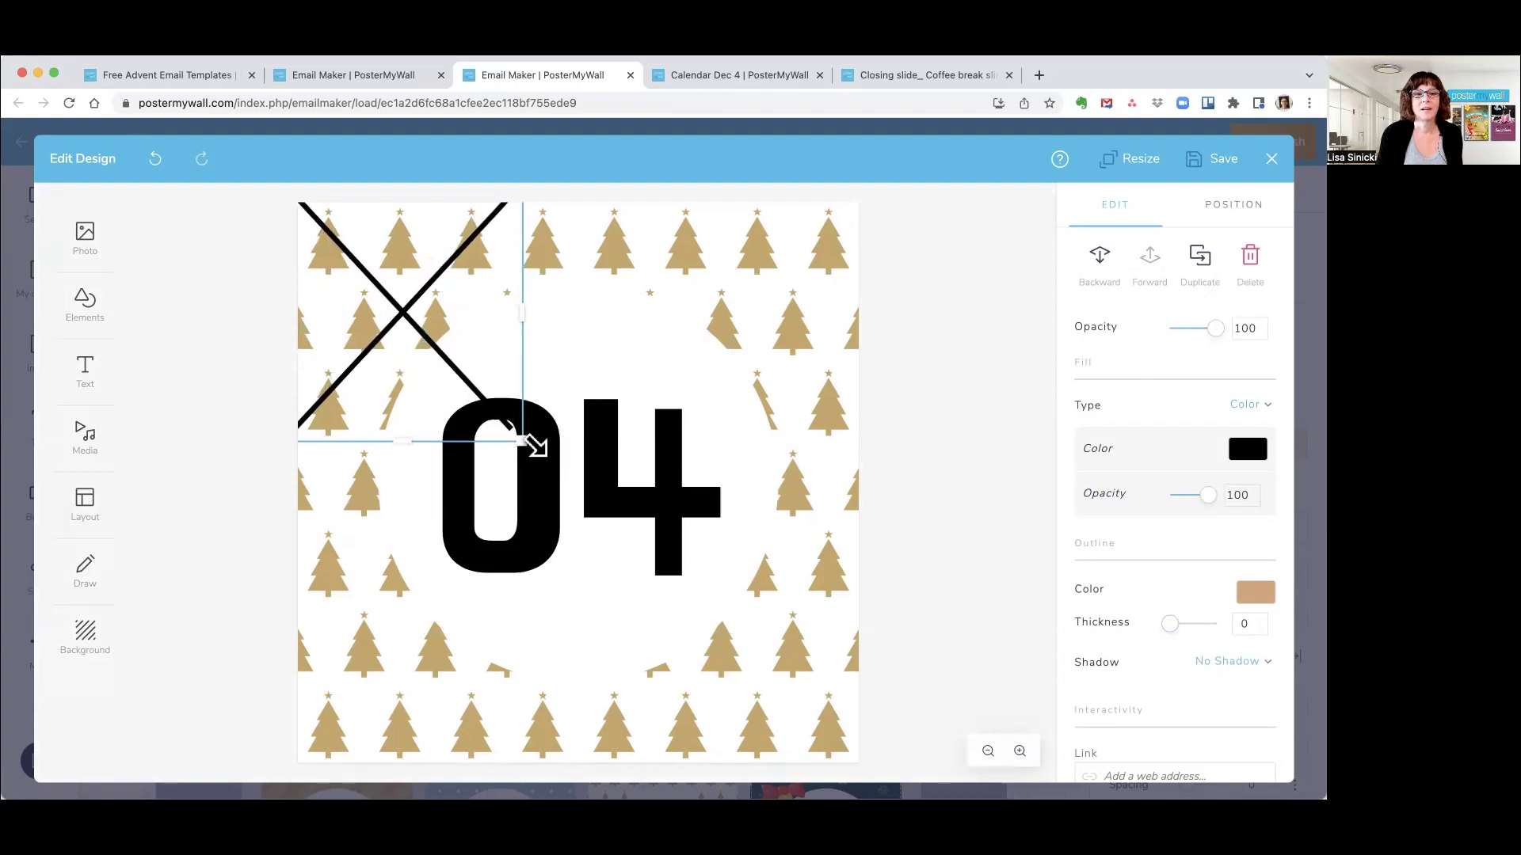
pyautogui.moveTo(526, 445); pyautogui.dragTo(904, 732)
pyautogui.click(904, 732)
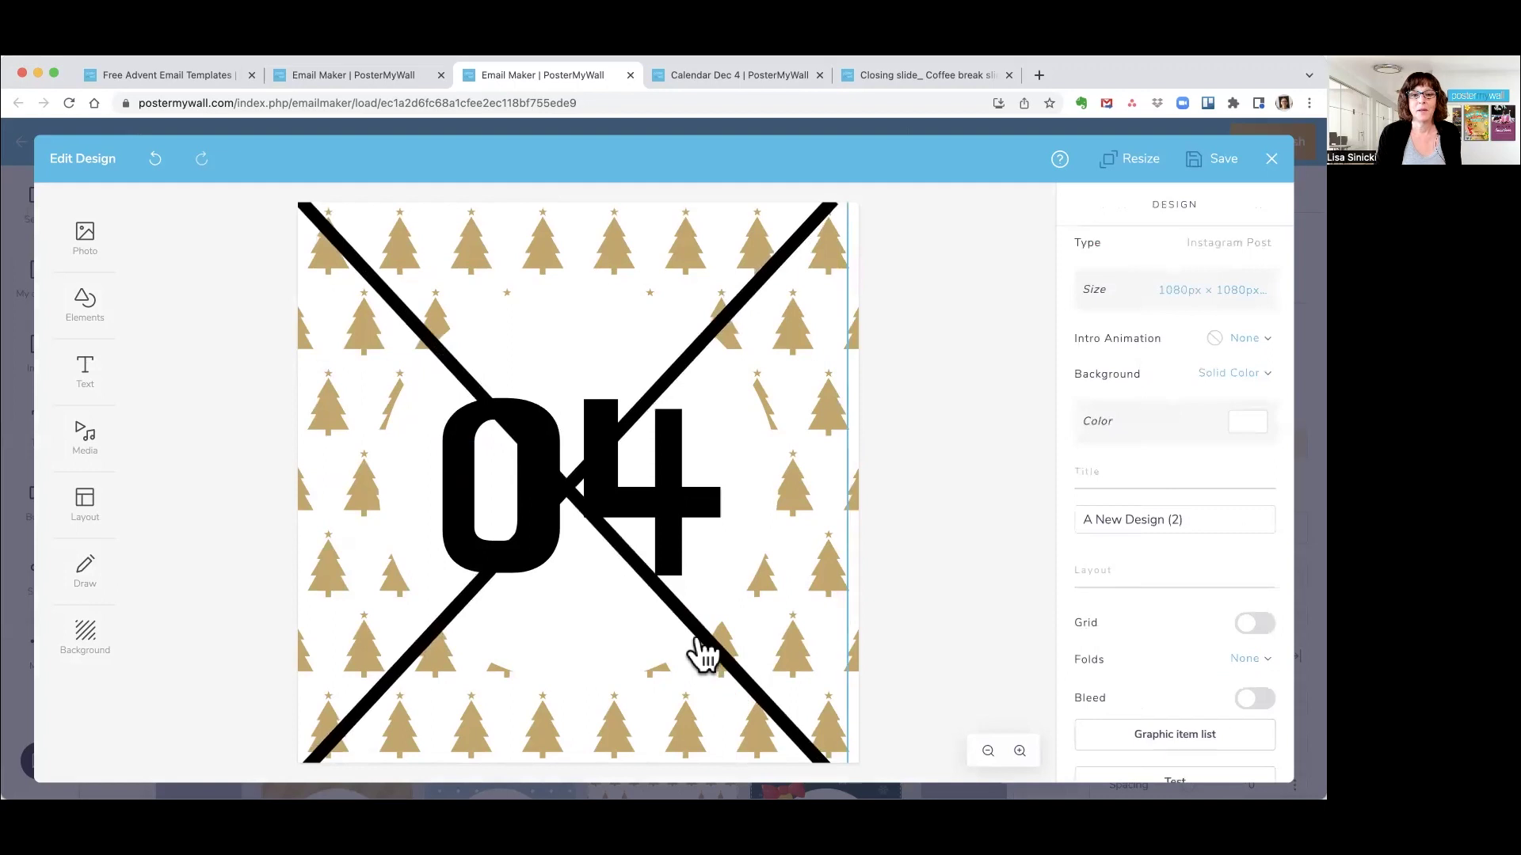
pyautogui.moveTo(704, 649); pyautogui.dragTo(716, 634)
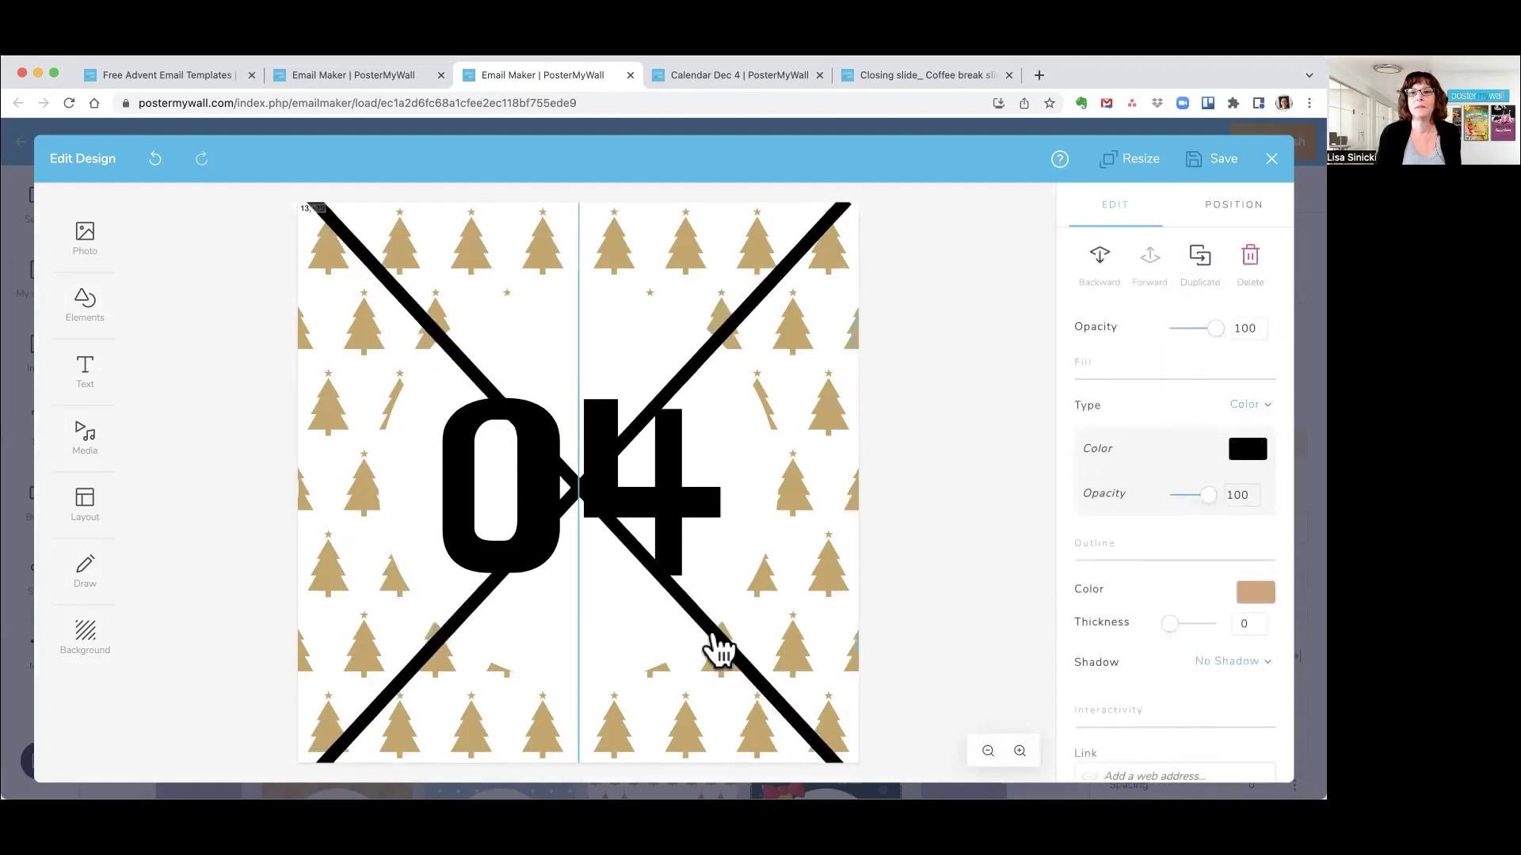
# Save the crossed-out 04 tile to the email and switch to the Calendar Dec 4 post
pyautogui.click(1218, 157)
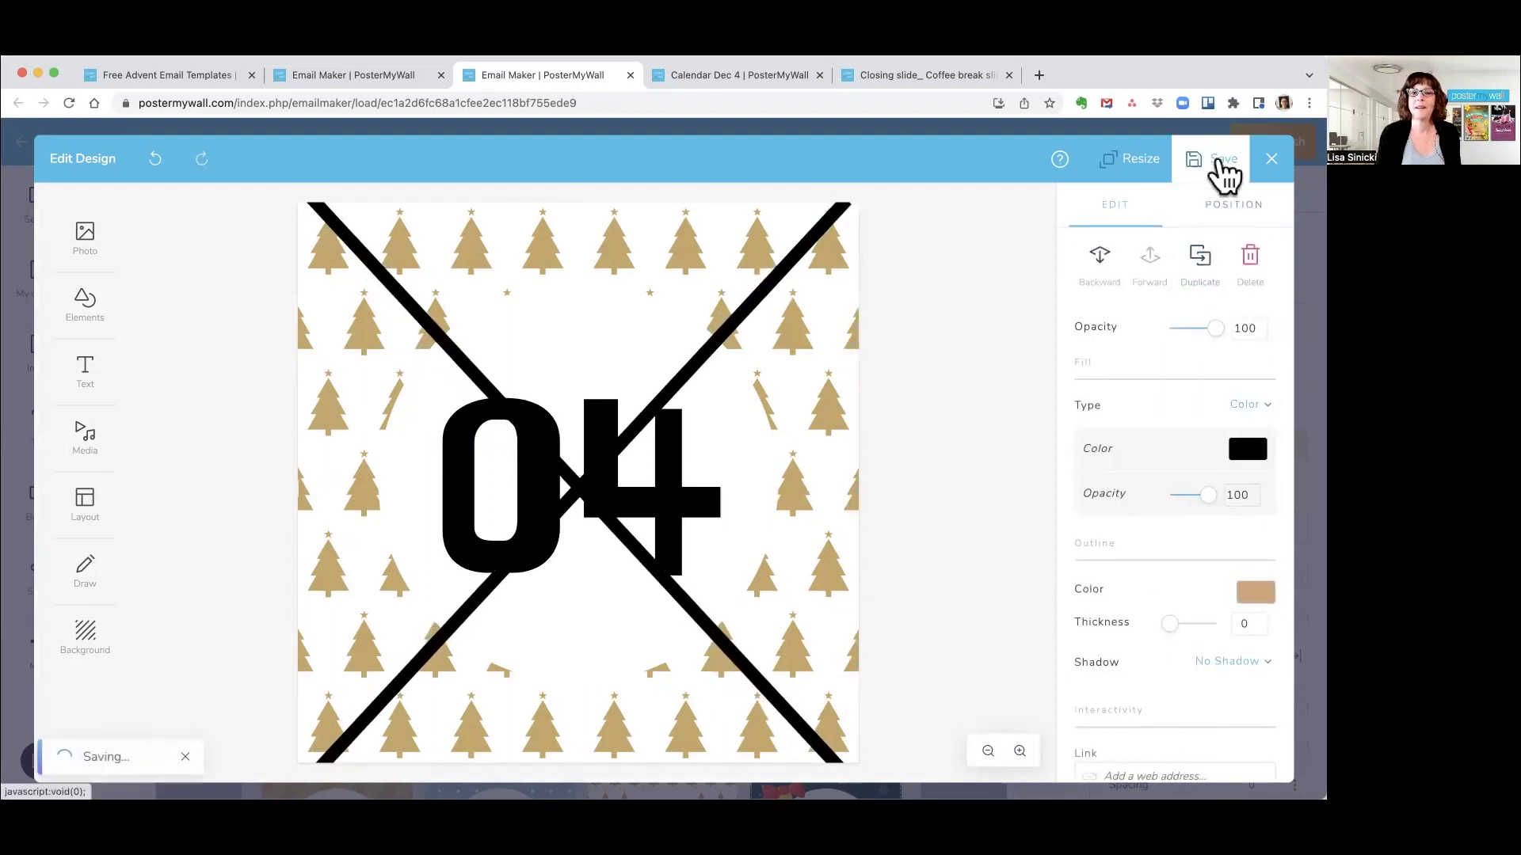
pyautogui.click(634, 550)
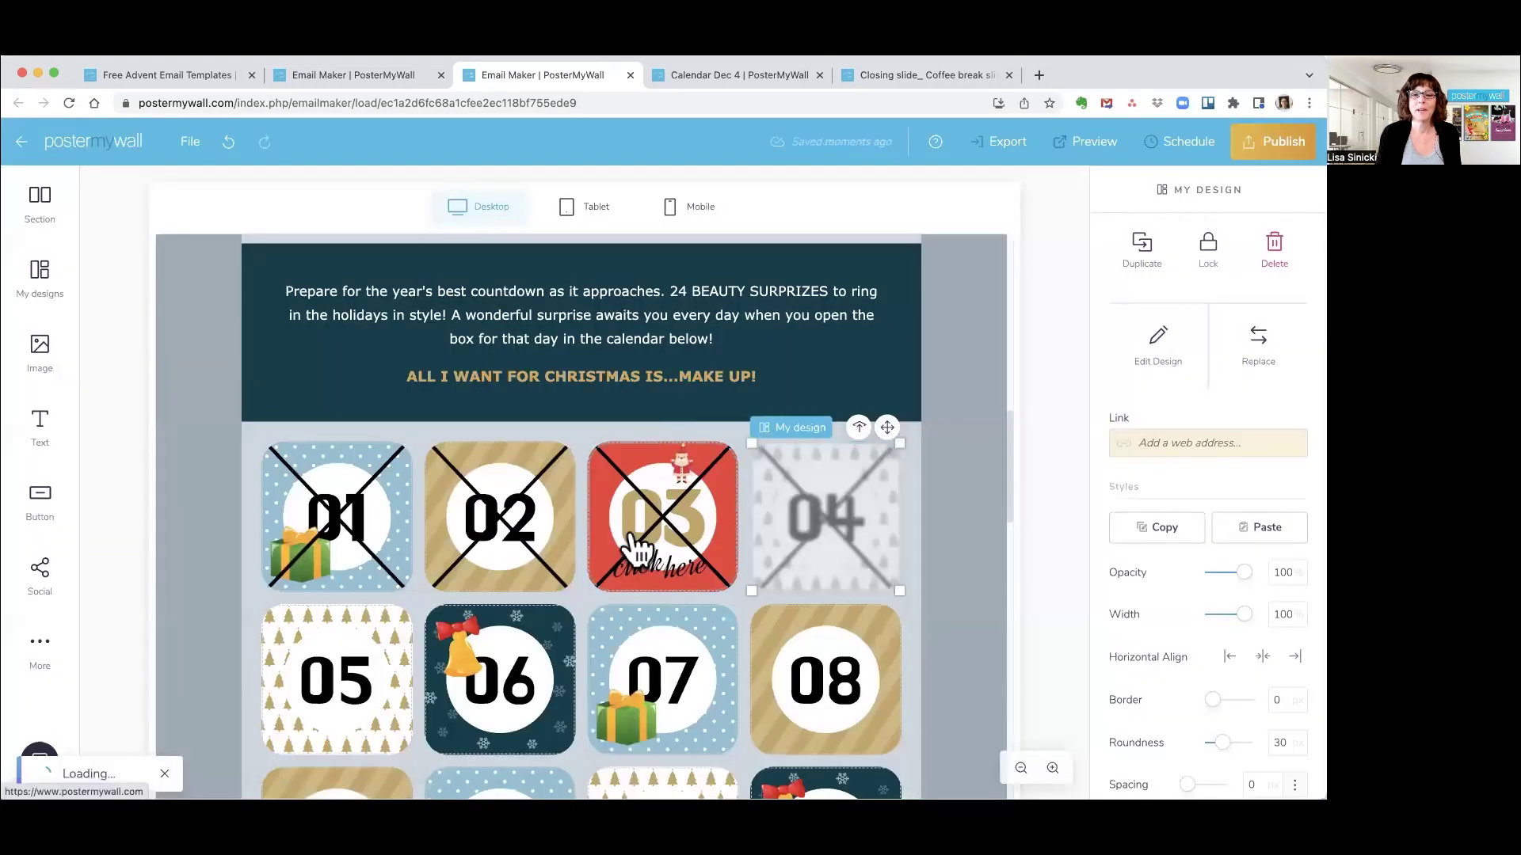
pyautogui.scroll(-3, 638, 547)
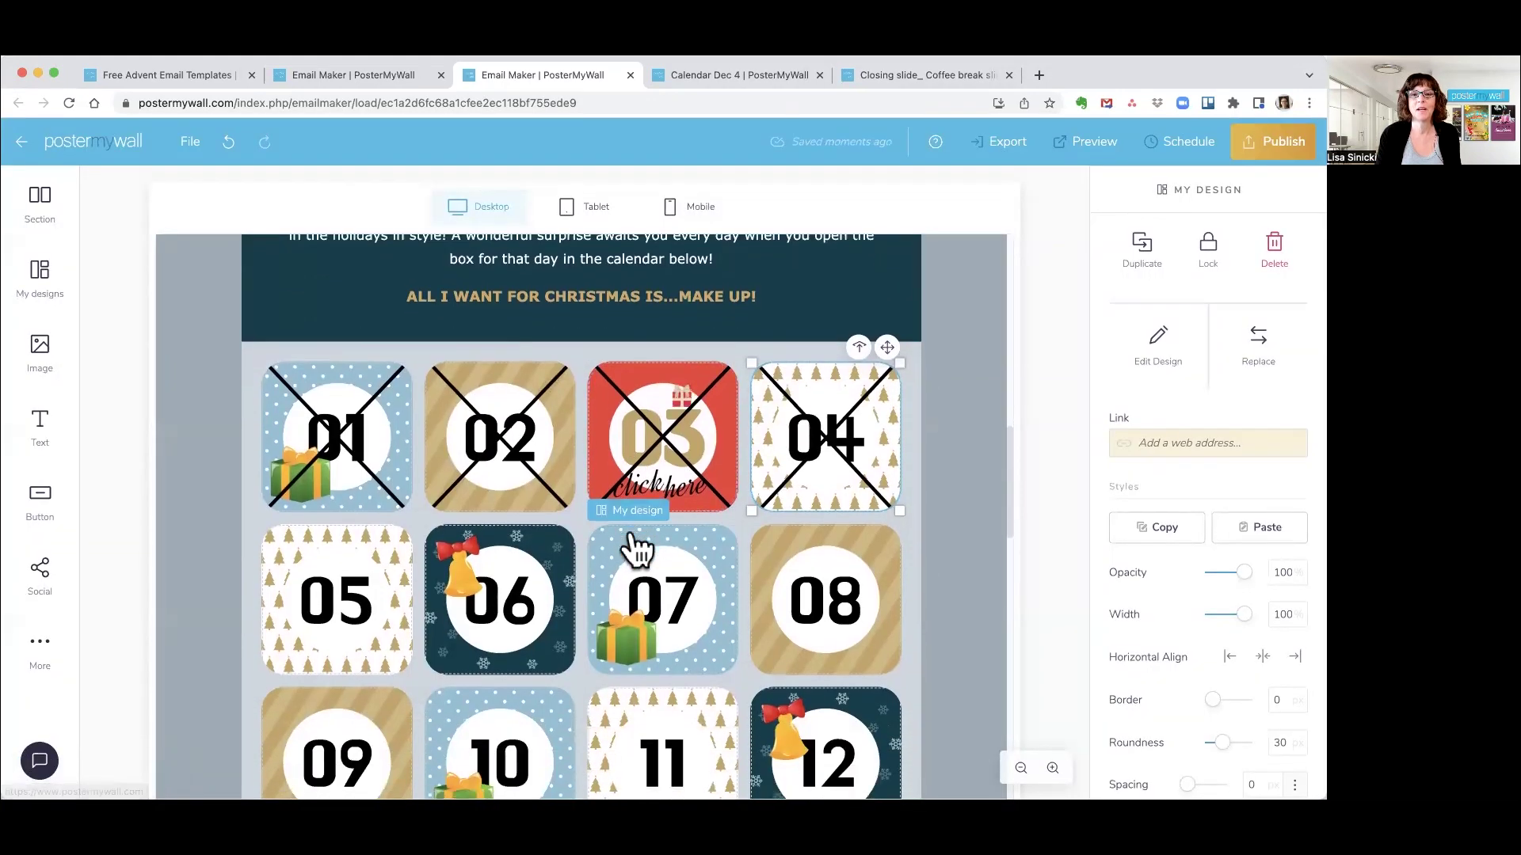
pyautogui.scroll(-1, 632, 544)
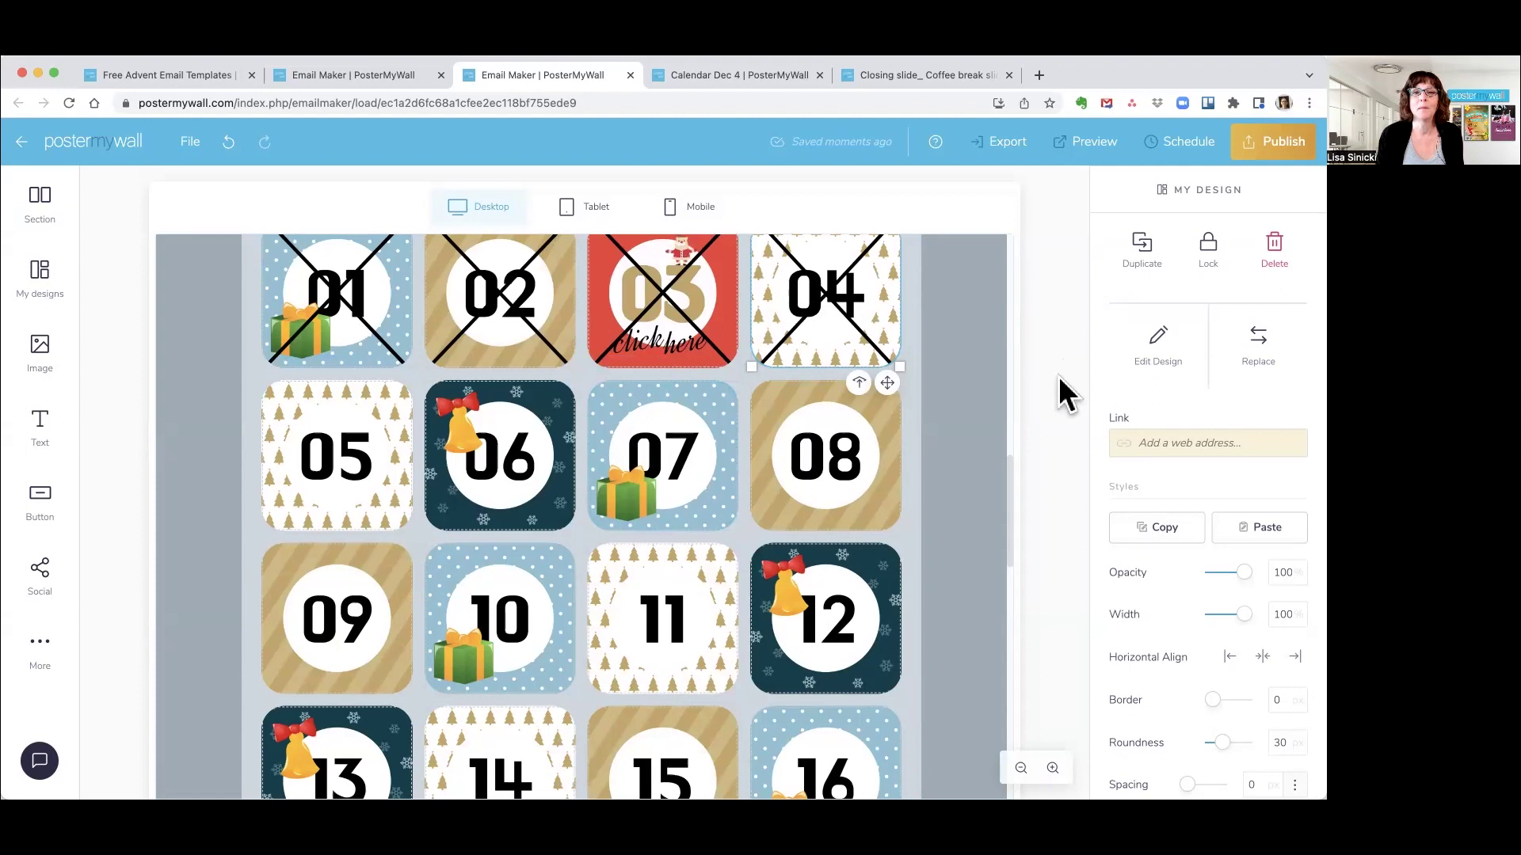
pyautogui.click(765, 79)
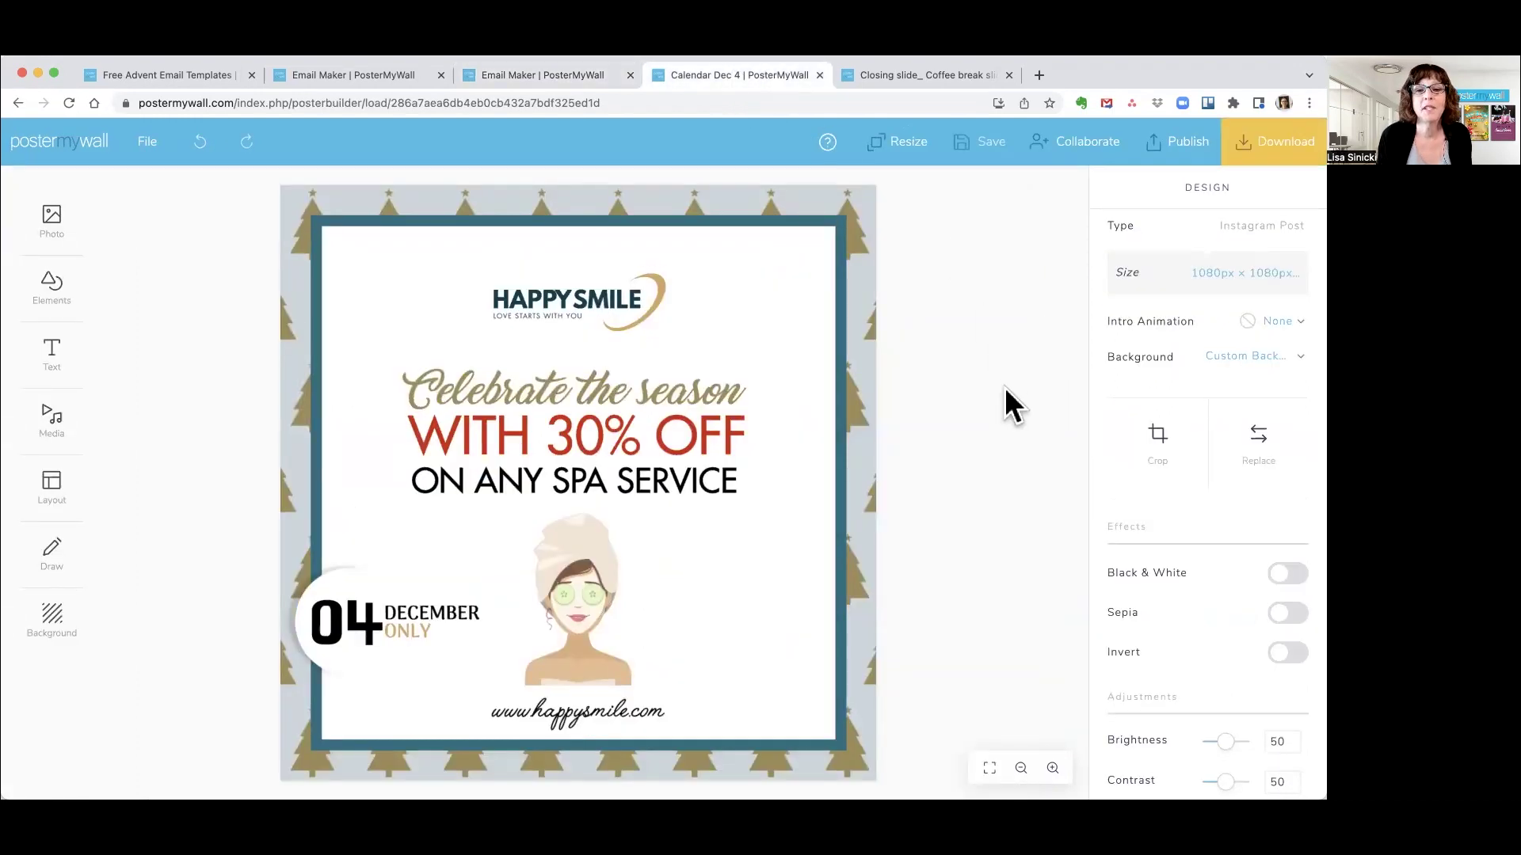
# Duplicate the Dec 4 post and retitle the copy 'Calendar Dec 5'
pyautogui.click(145, 150)
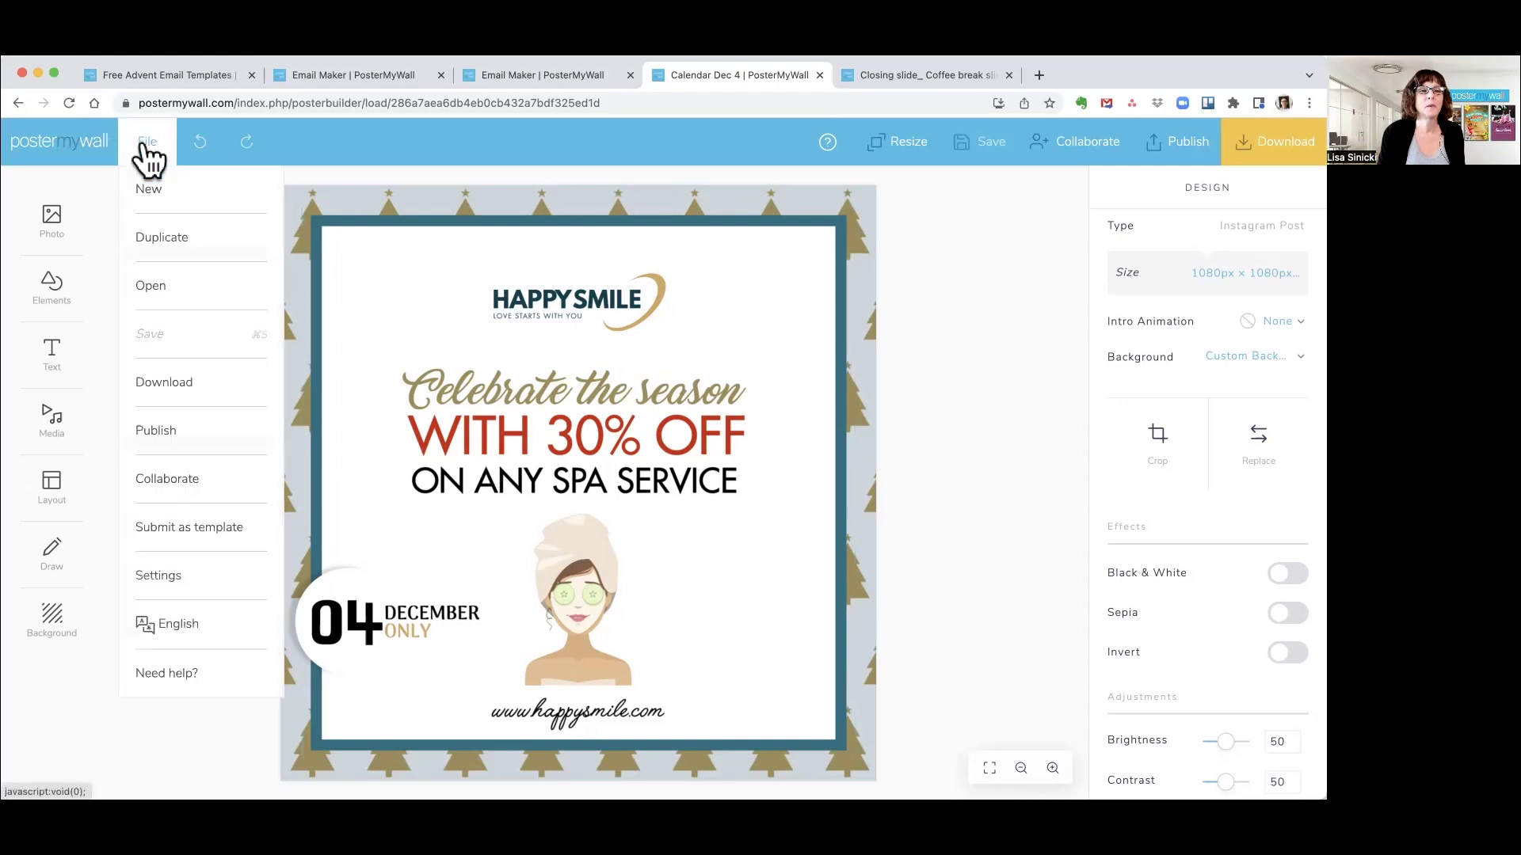
pyautogui.click(178, 241)
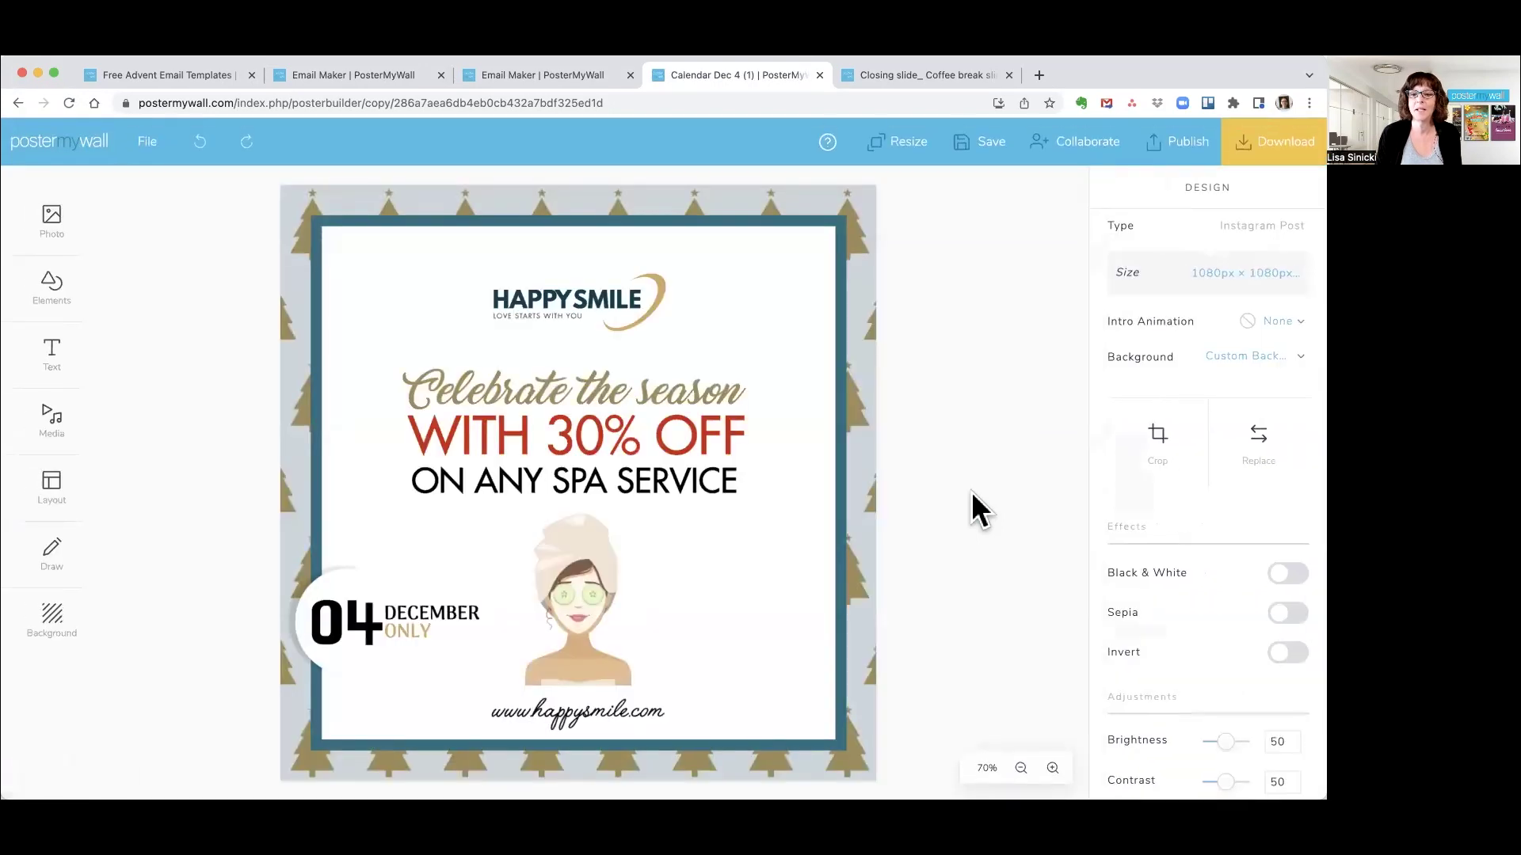
pyautogui.scroll(-6, 1188, 568)
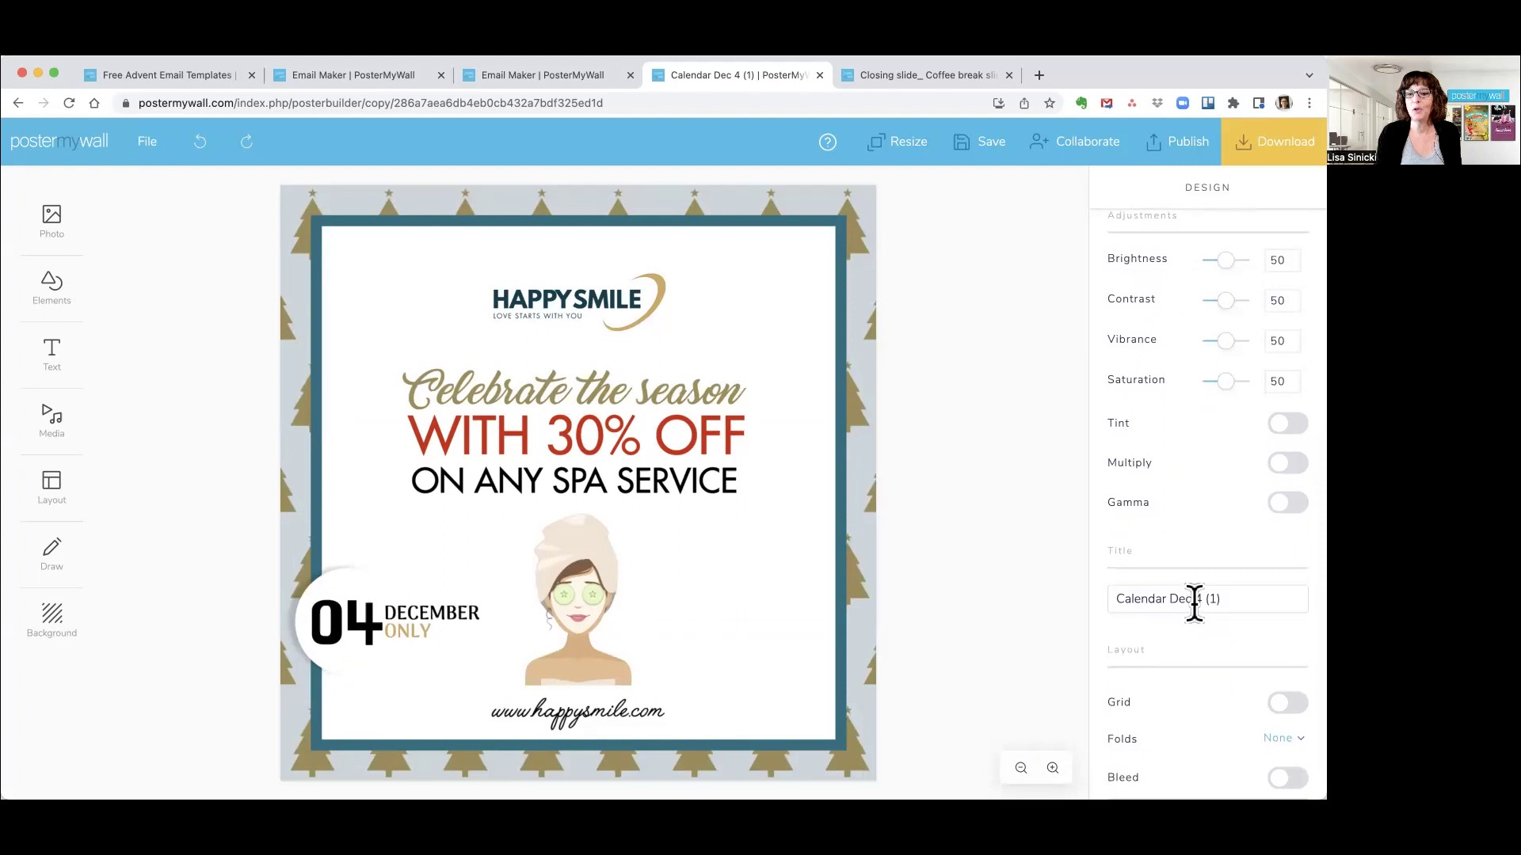
pyautogui.moveTo(1196, 600); pyautogui.dragTo(1275, 598)
pyautogui.write('5')
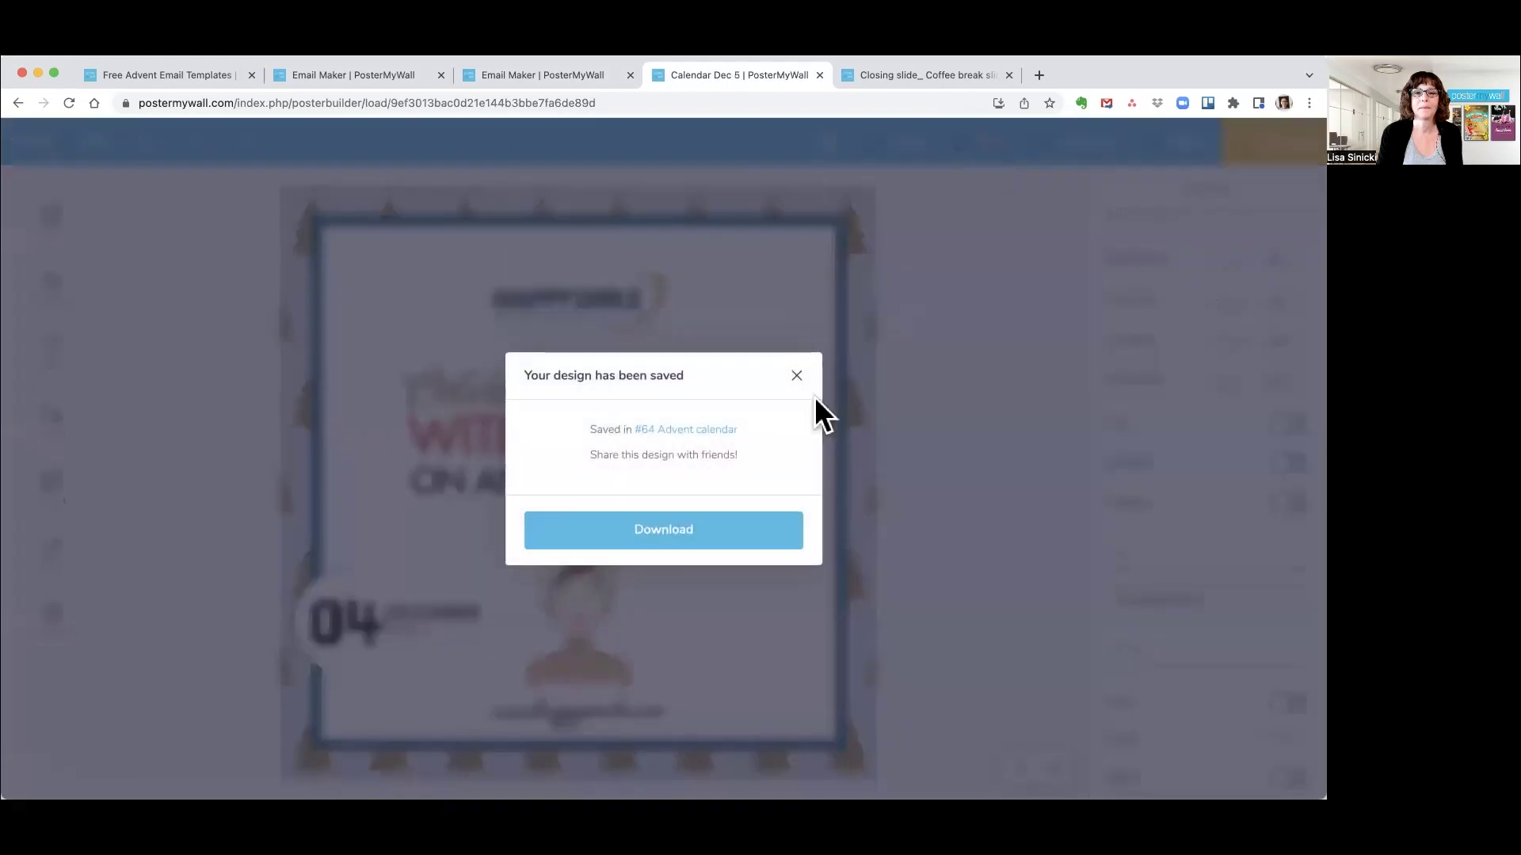
pyautogui.click(796, 376)
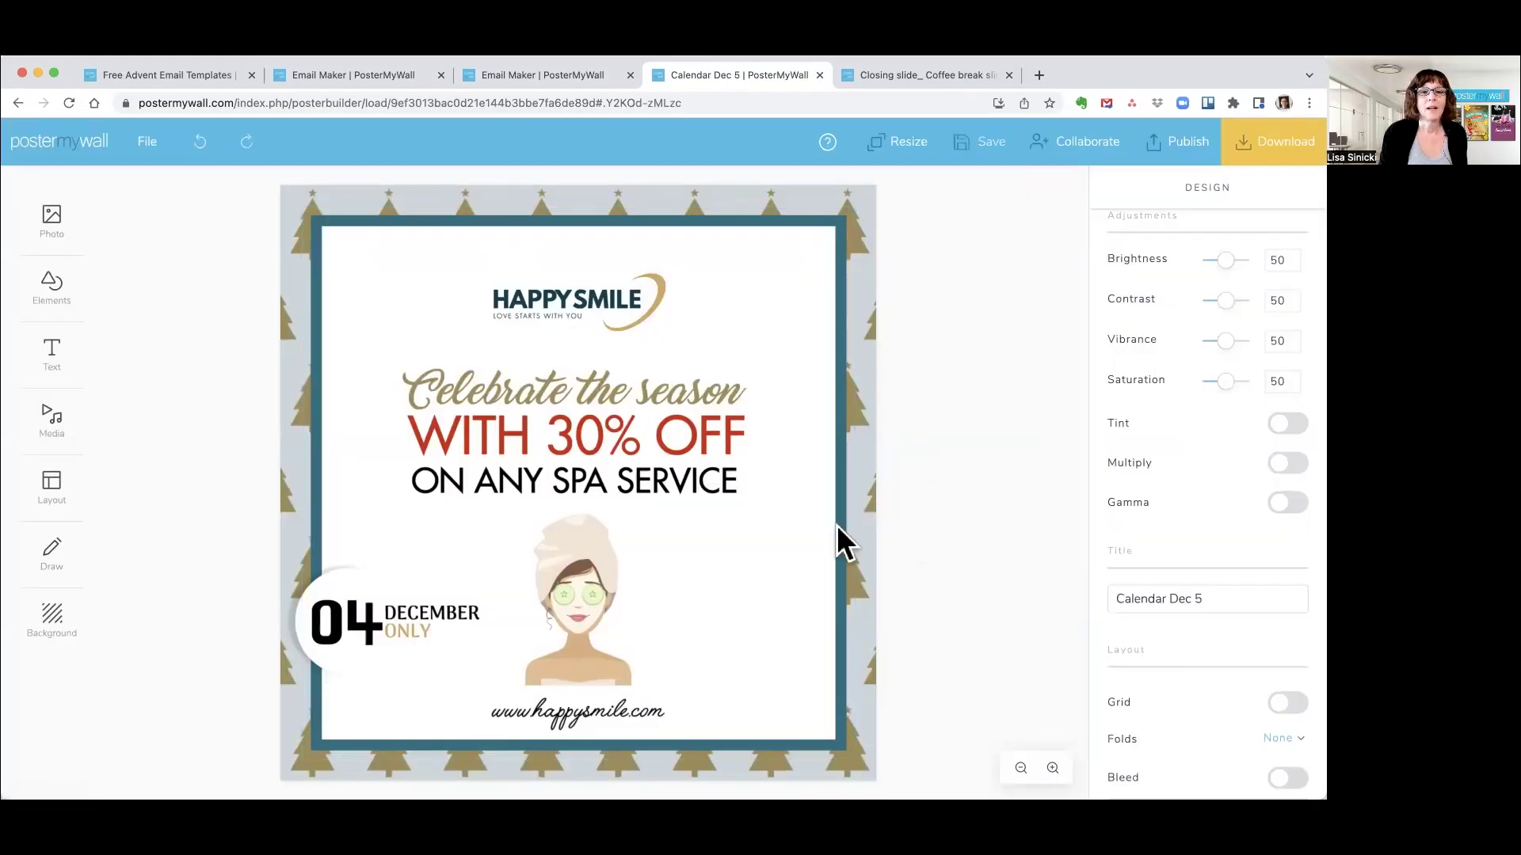
# Change the date text from 04 to 05 December
pyautogui.click(357, 630)
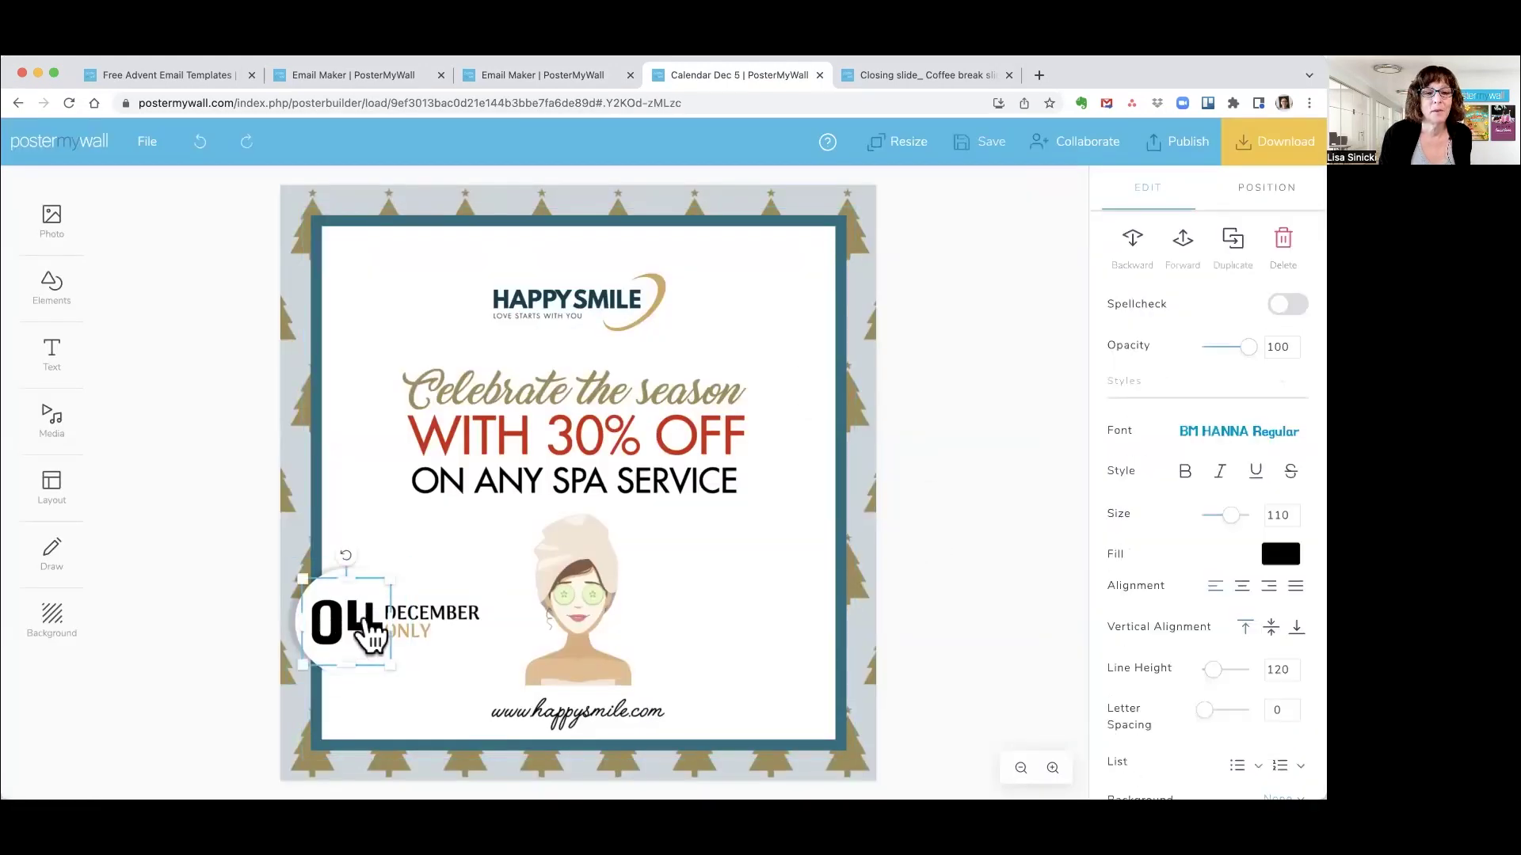
pyautogui.doubleClick(367, 633)
pyautogui.click(367, 616)
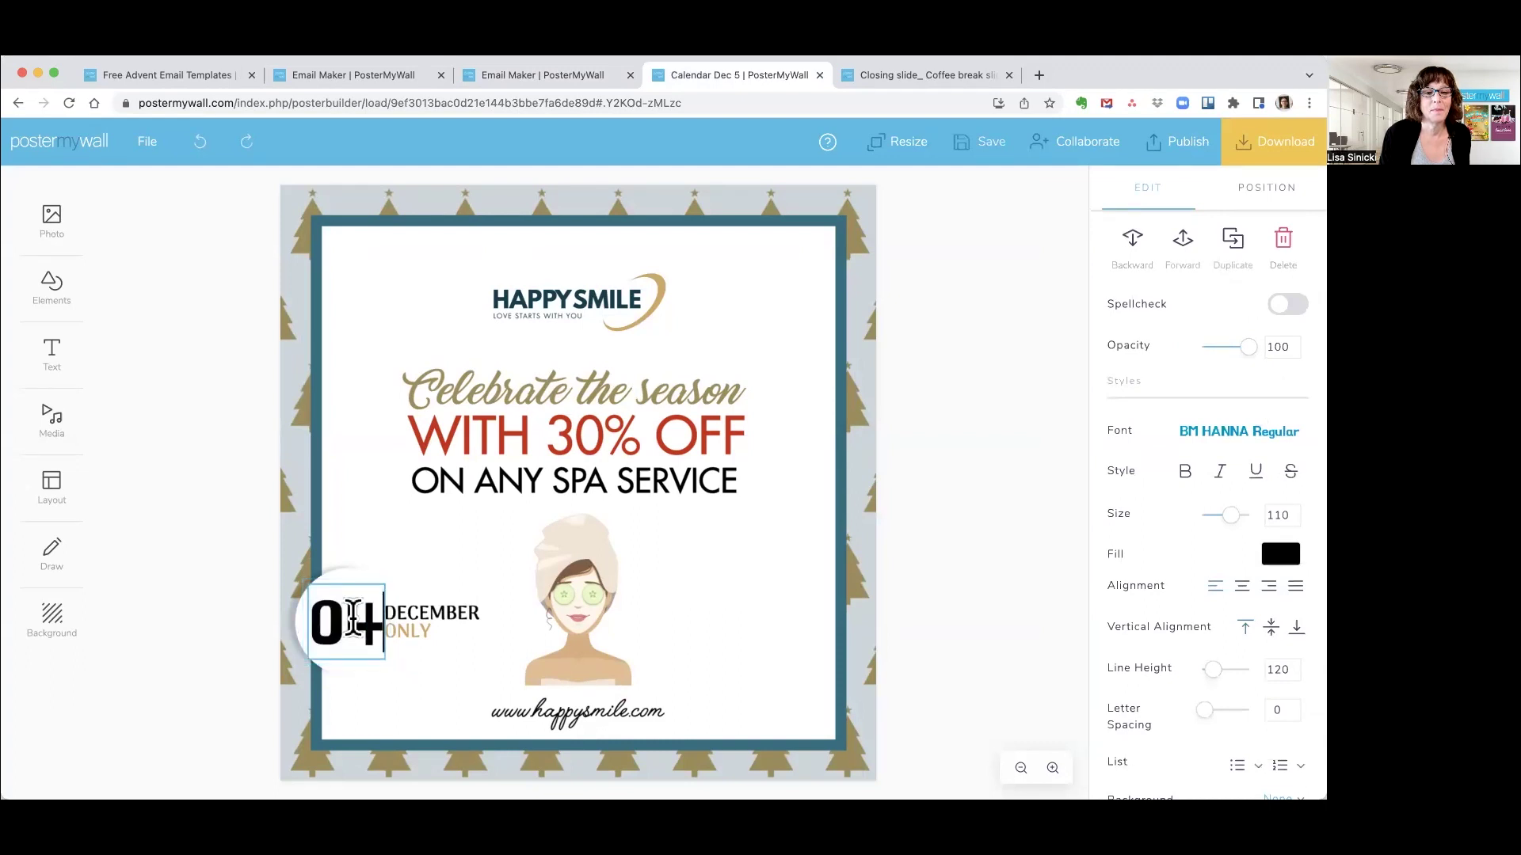
pyautogui.hotkey('shift', 'Left')
pyautogui.write('5')
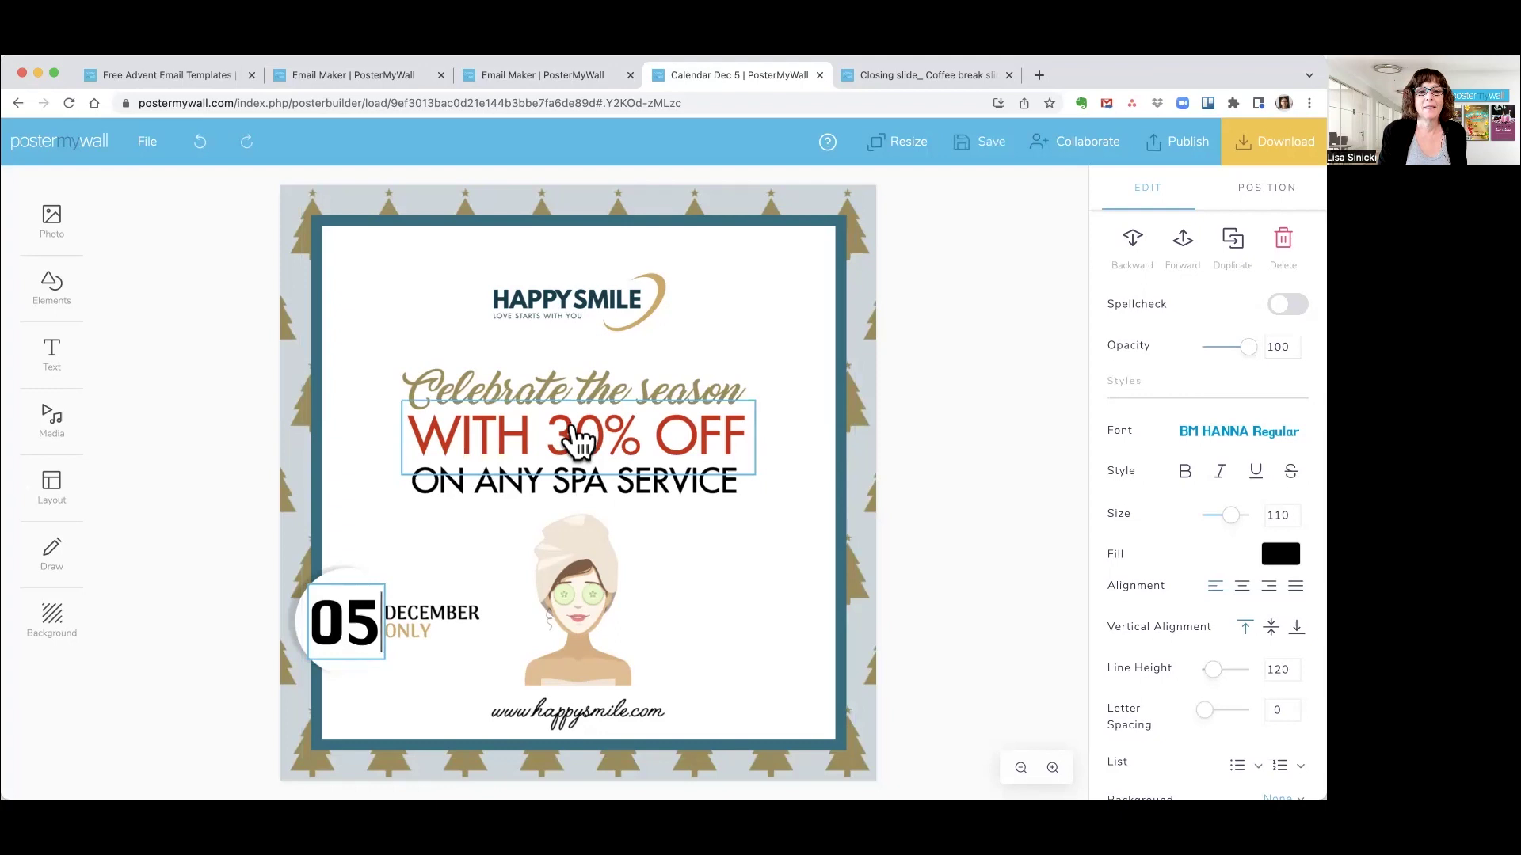
# Rearrange the text lines and replace ON ANY SPA SERVICE with 'BUY 2 GIFT CERTIFICATES' at size 57
pyautogui.moveTo(578, 442); pyautogui.dragTo(577, 527)
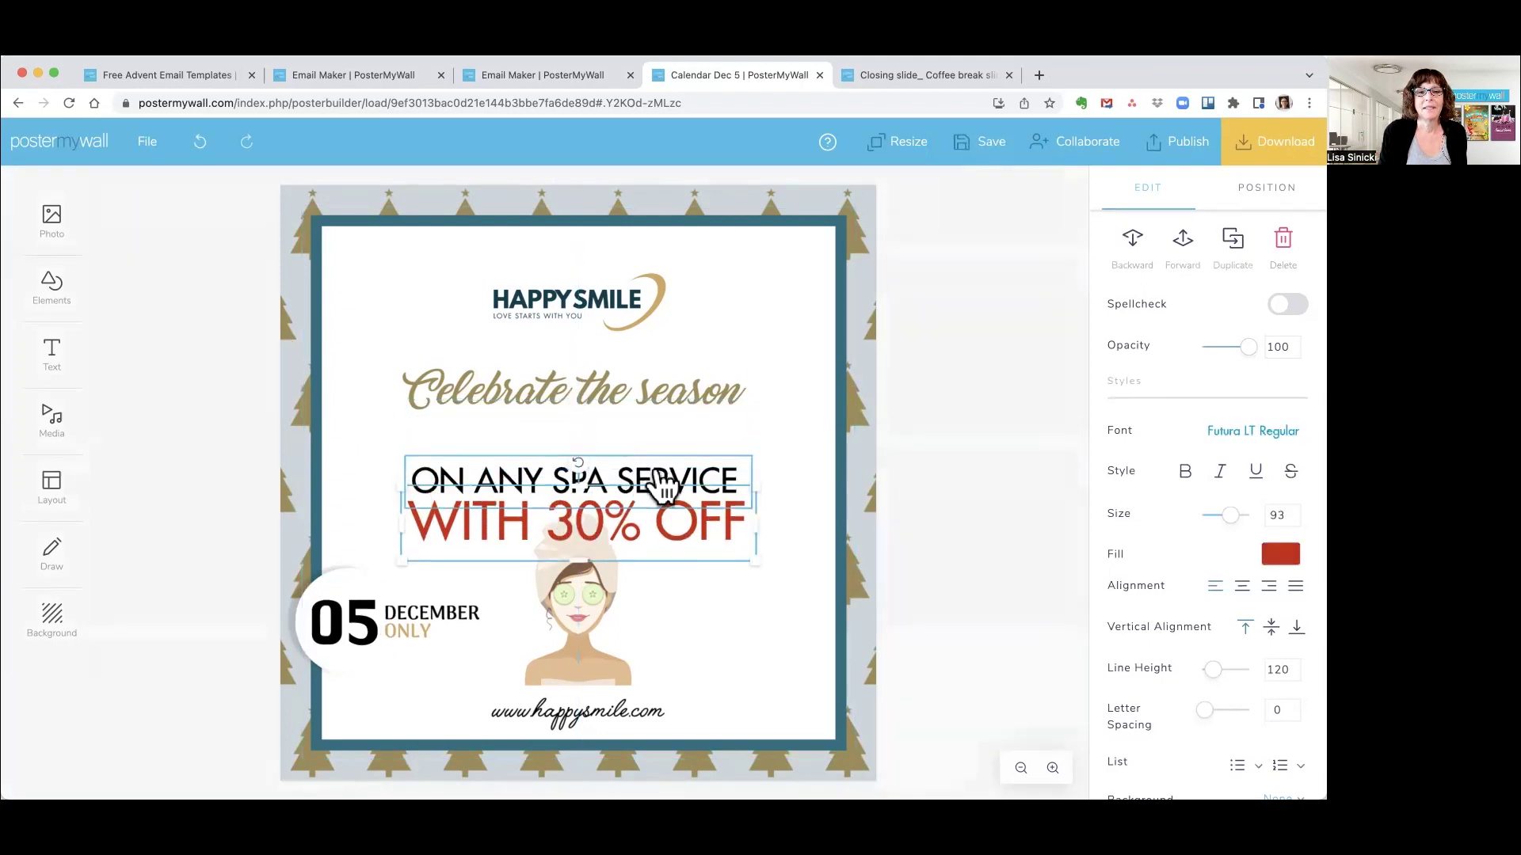
pyautogui.moveTo(661, 487); pyautogui.dragTo(655, 421)
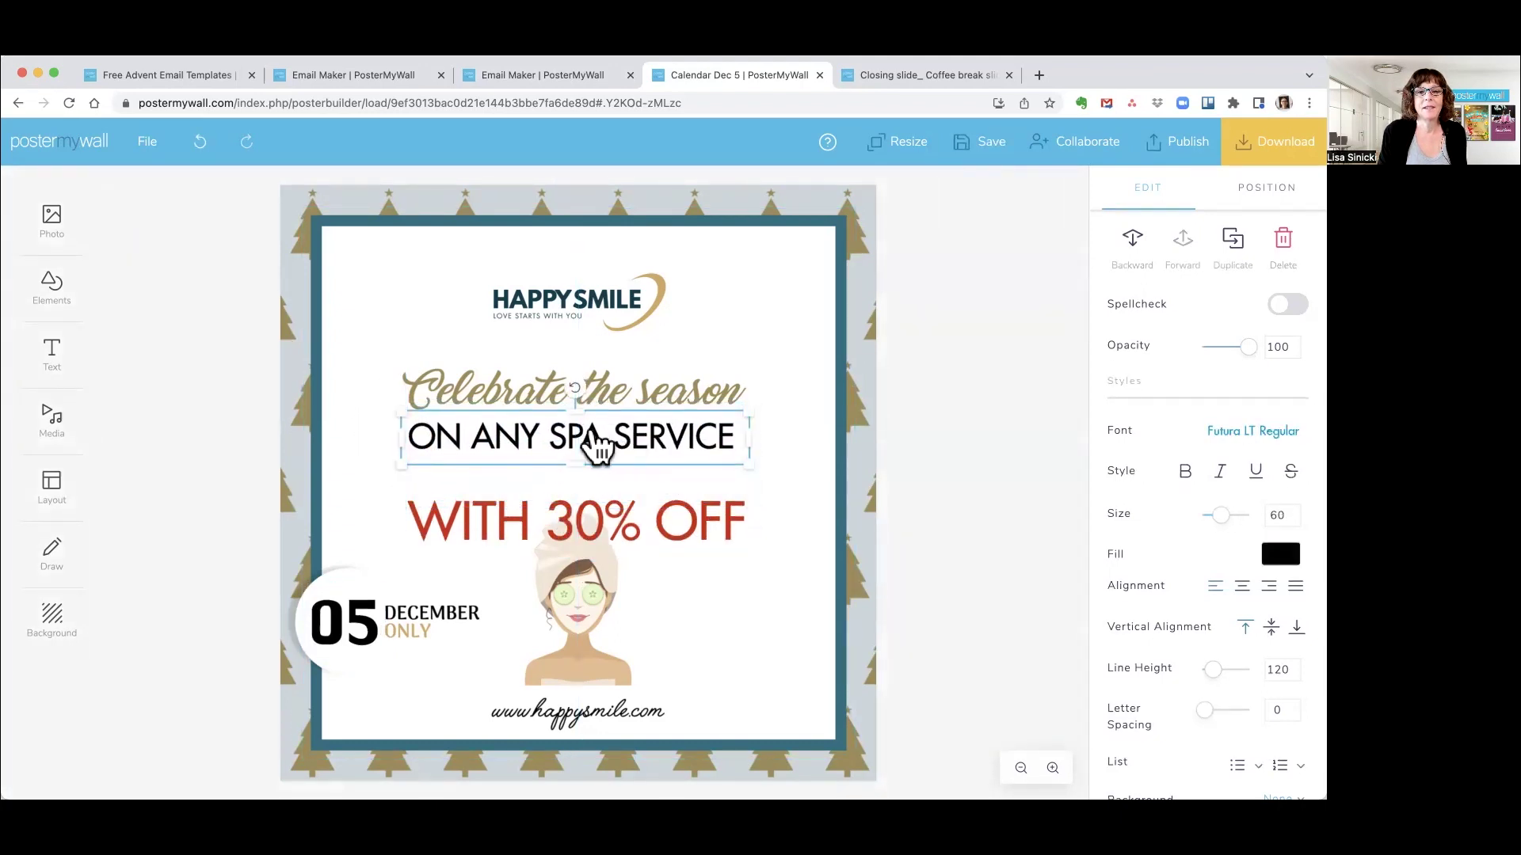
pyautogui.click(527, 435)
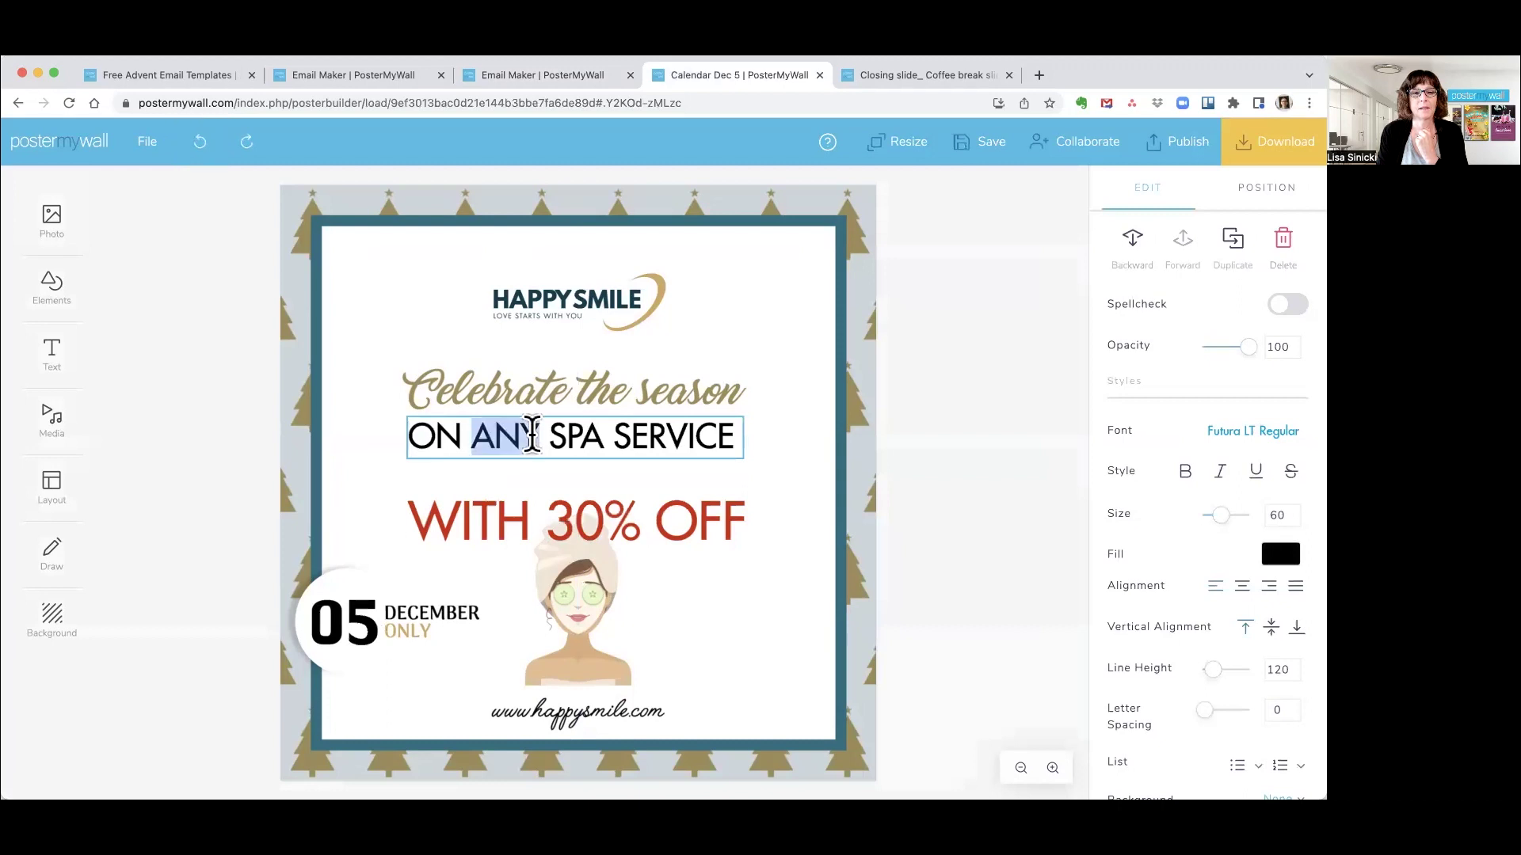
pyautogui.tripleClick(532, 435)
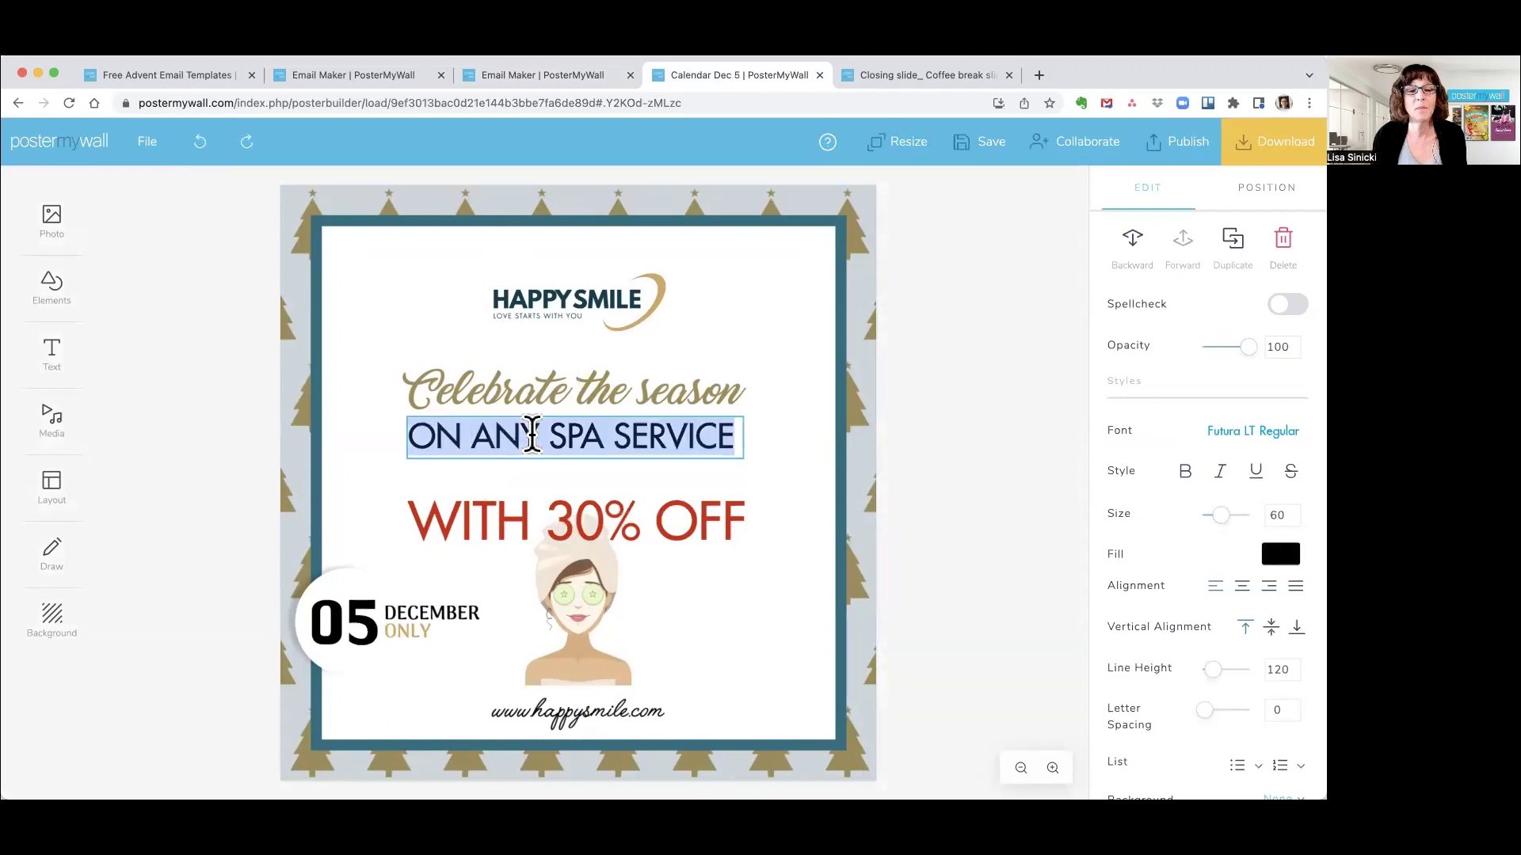
pyautogui.write('BUY 2 GIFT CERTI')
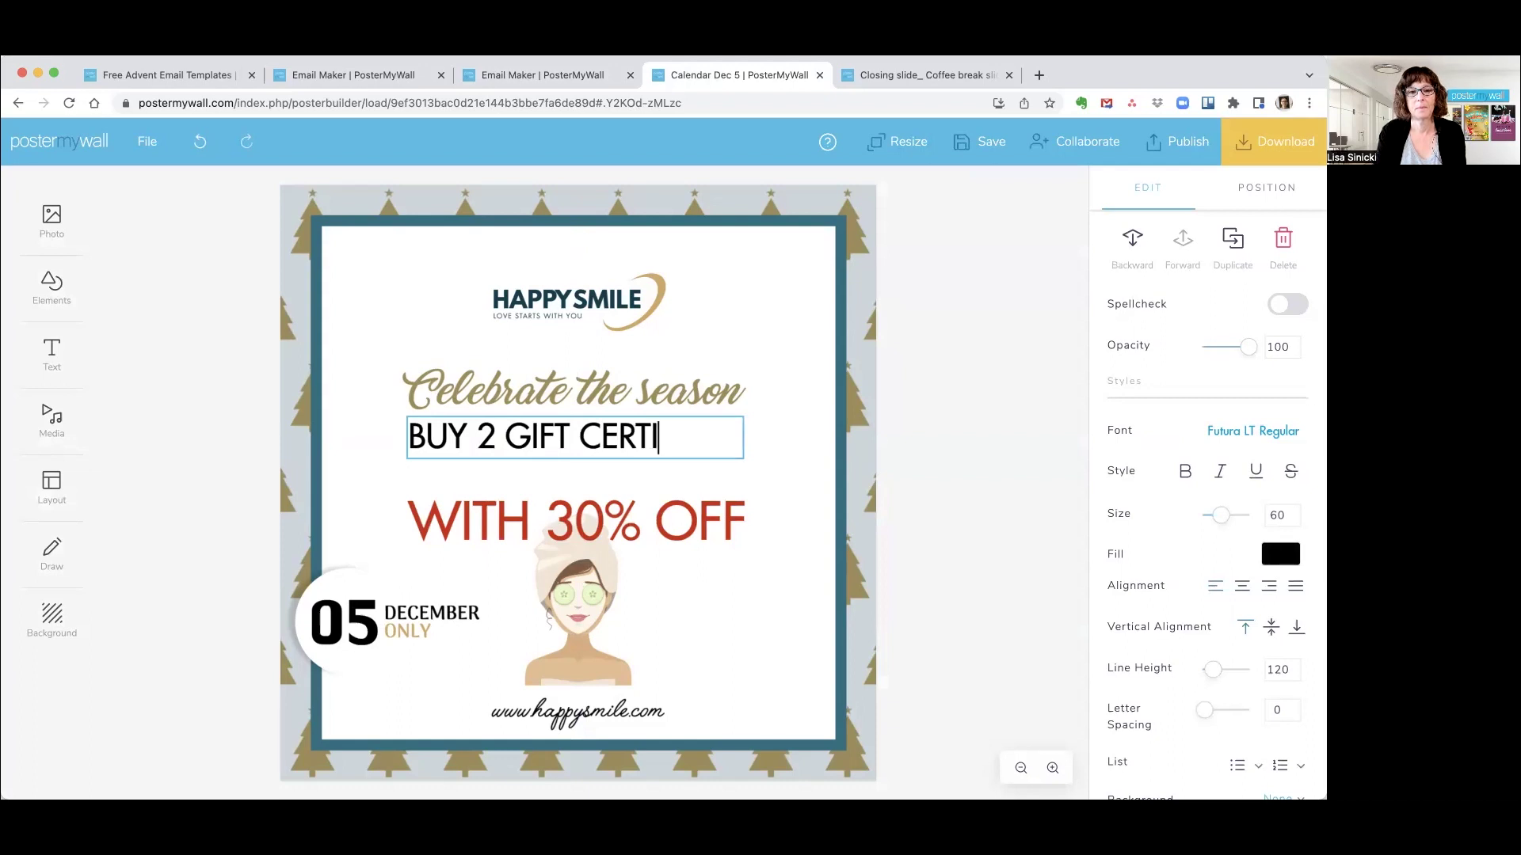
pyautogui.write('TES')
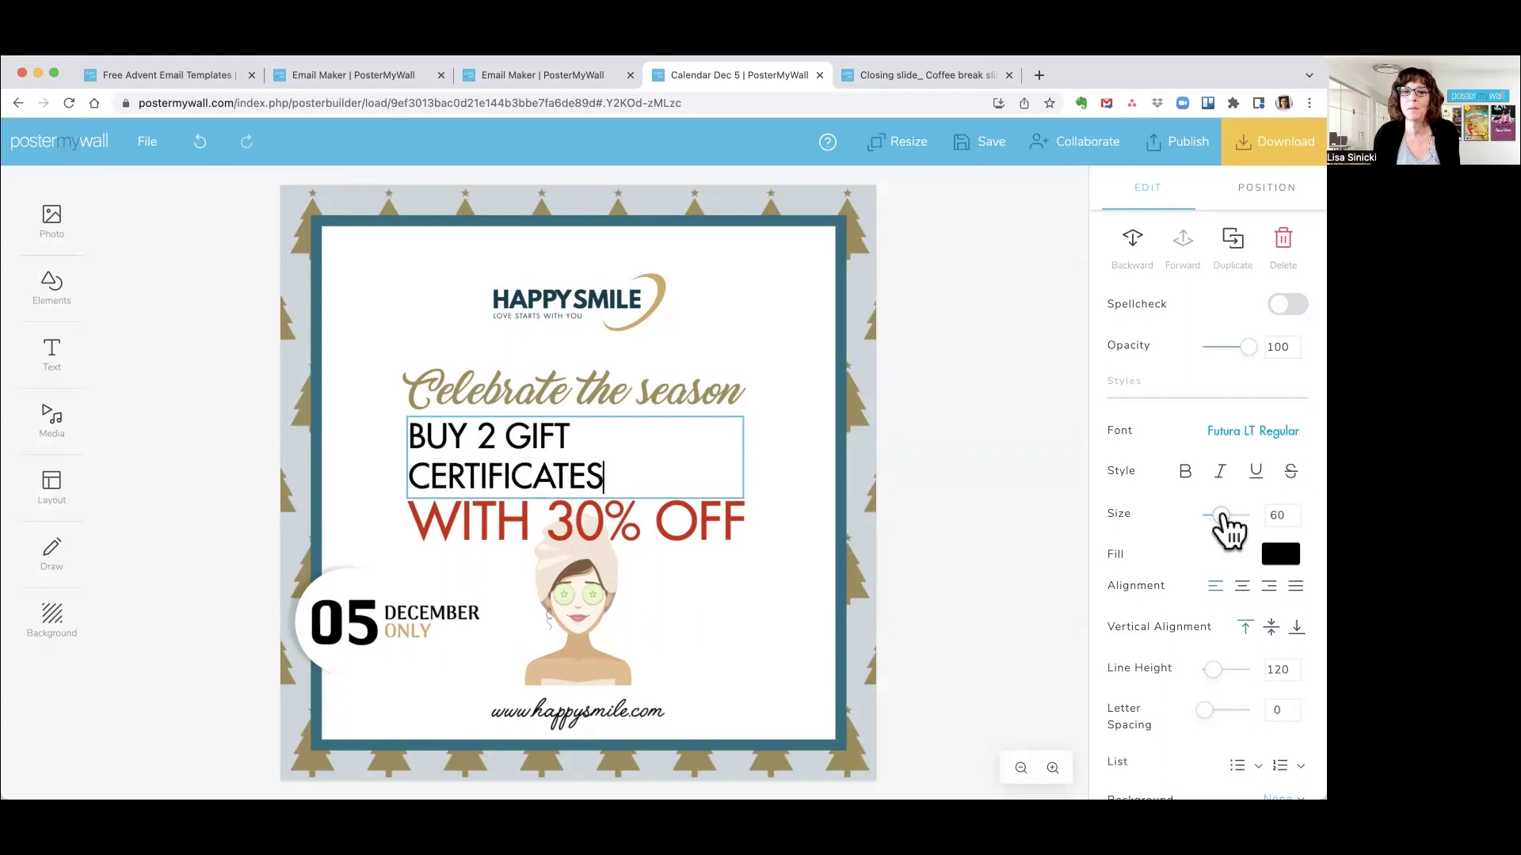
pyautogui.moveTo(1222, 516); pyautogui.dragTo(1219, 516)
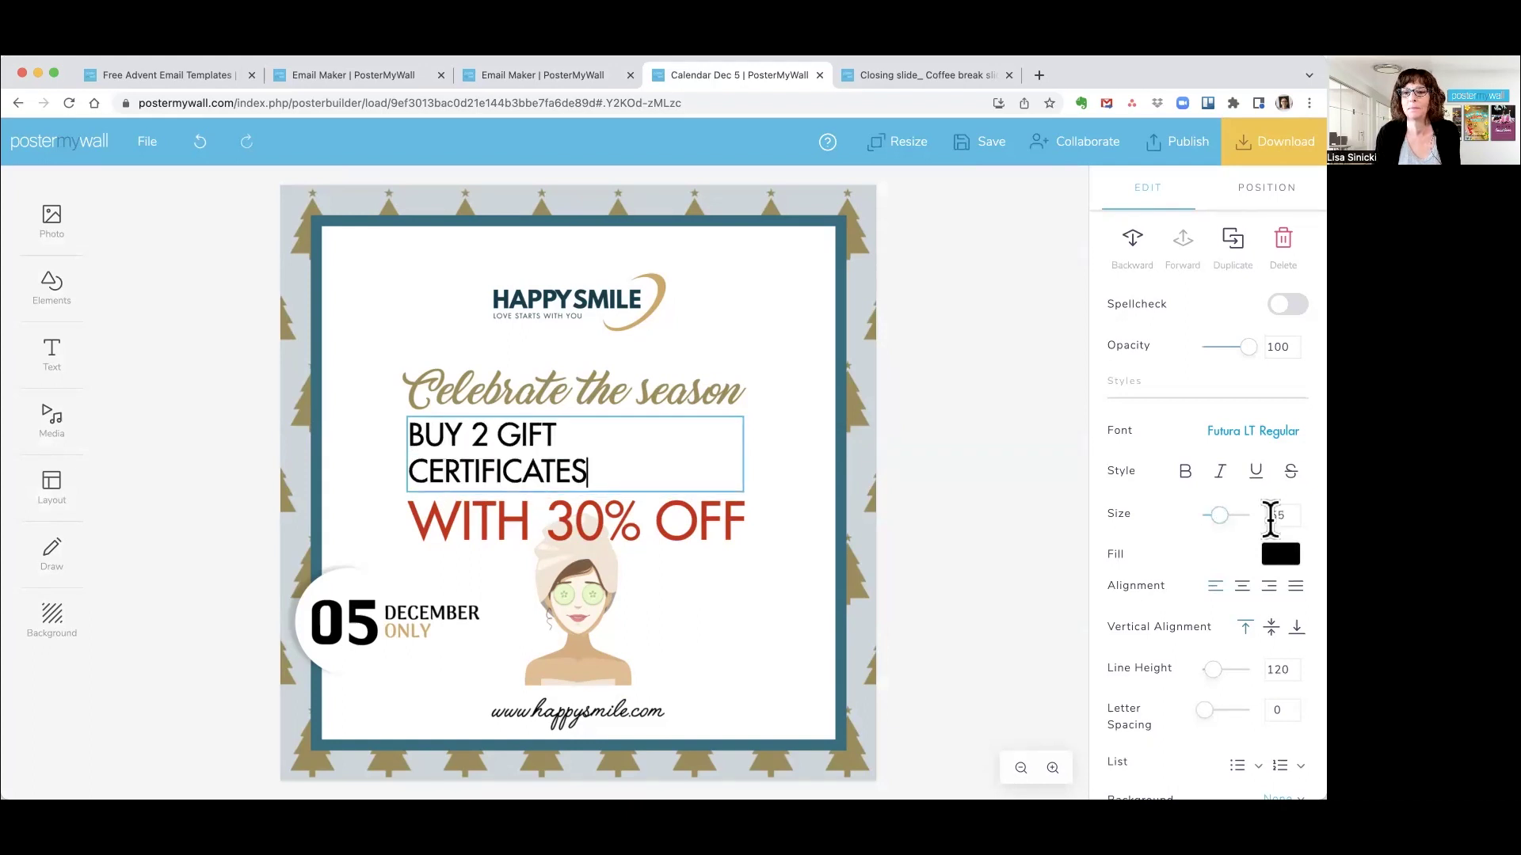
pyautogui.click(735, 525)
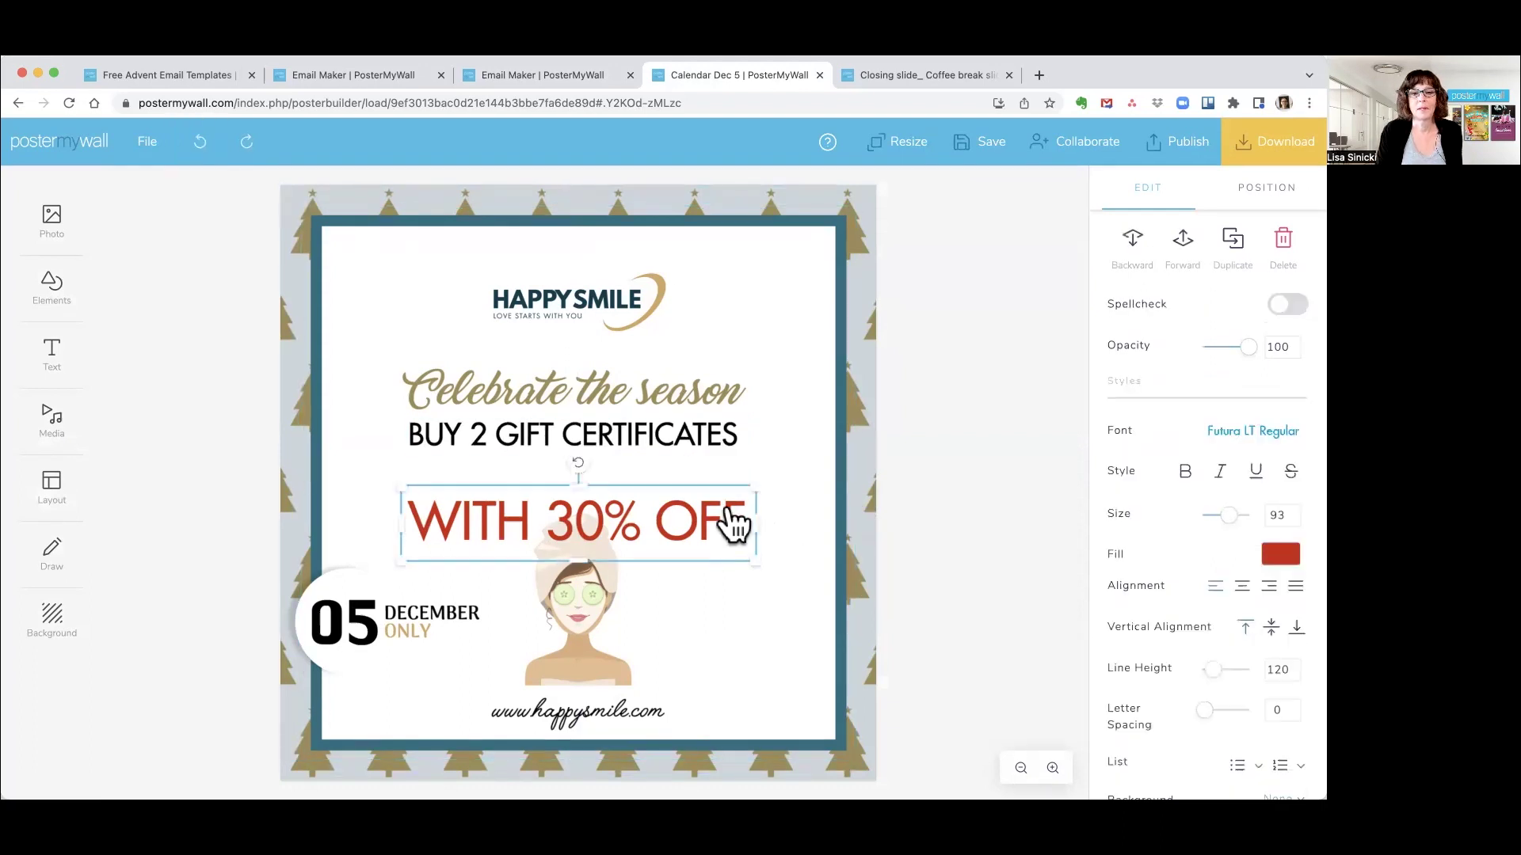
# Move WITH 30% OFF up under the headline and change it to 'GET ONE FREE'
pyautogui.moveTo(735, 525); pyautogui.dragTo(724, 469)
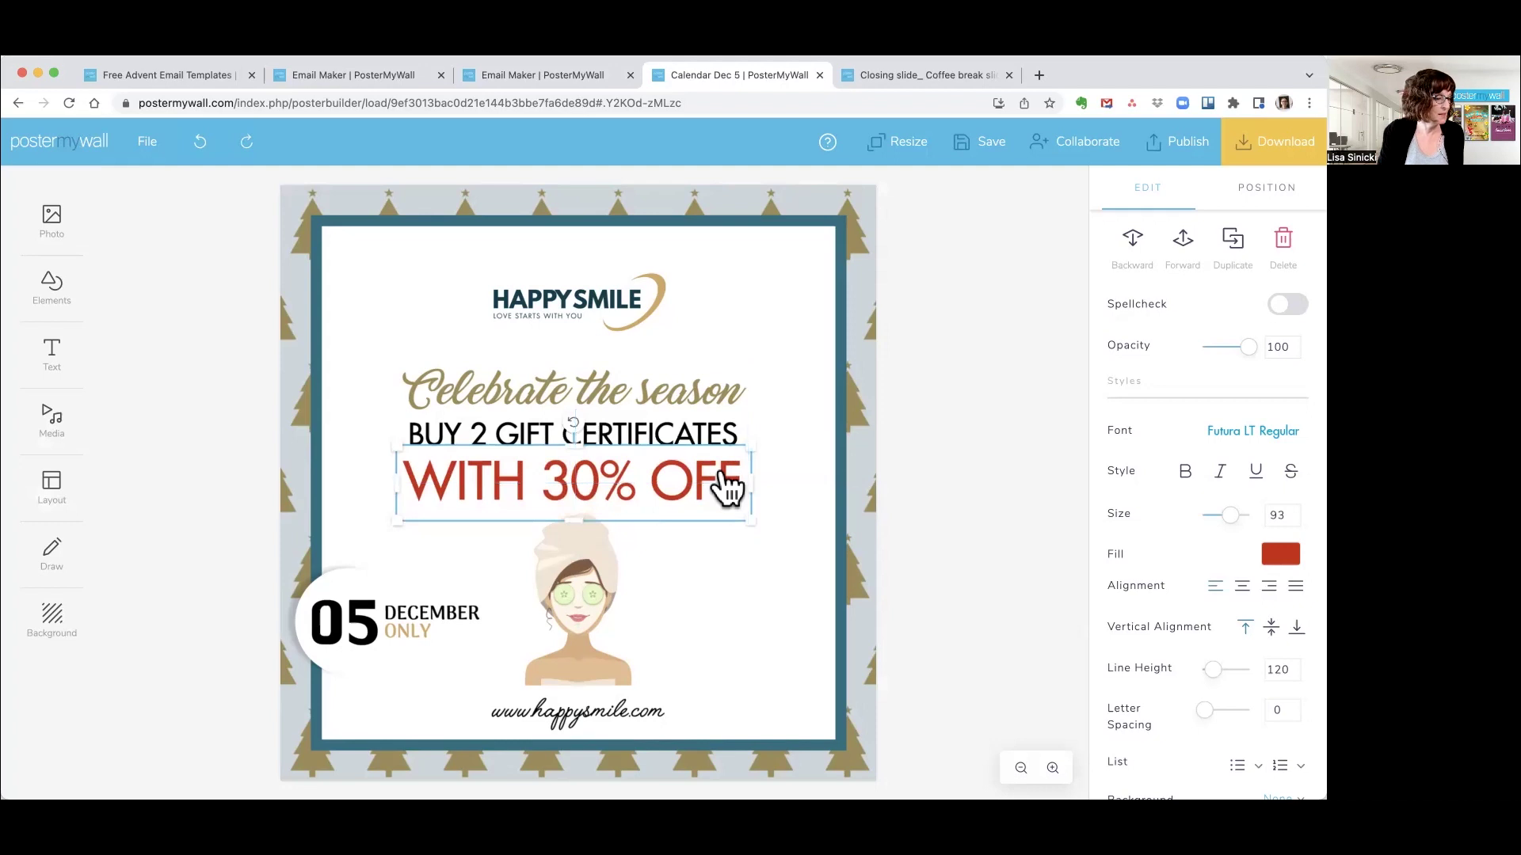
pyautogui.click(650, 485)
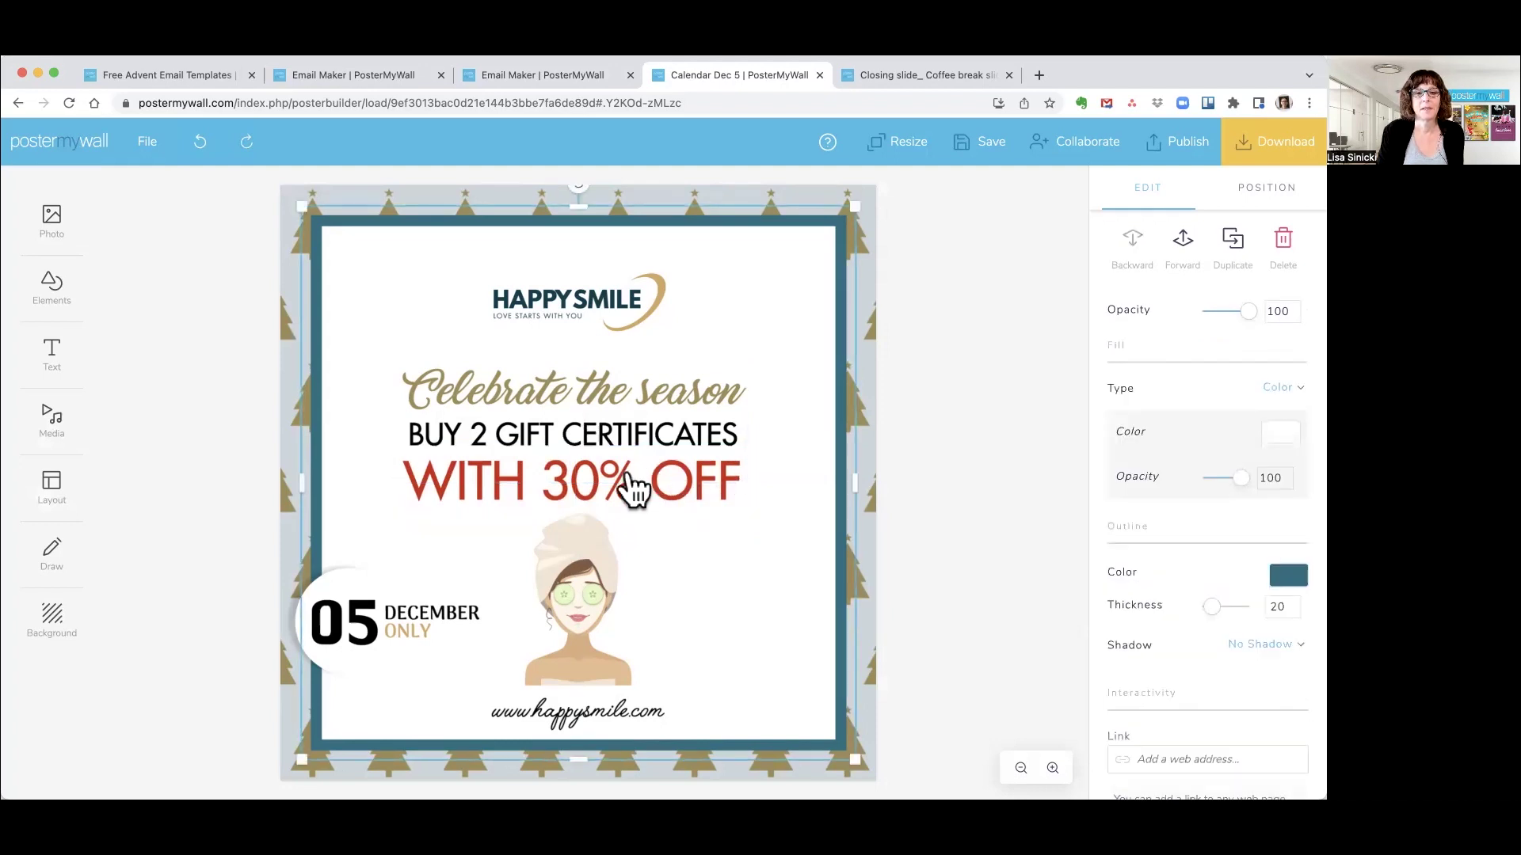
pyautogui.click(602, 488)
pyautogui.tripleClick(598, 474)
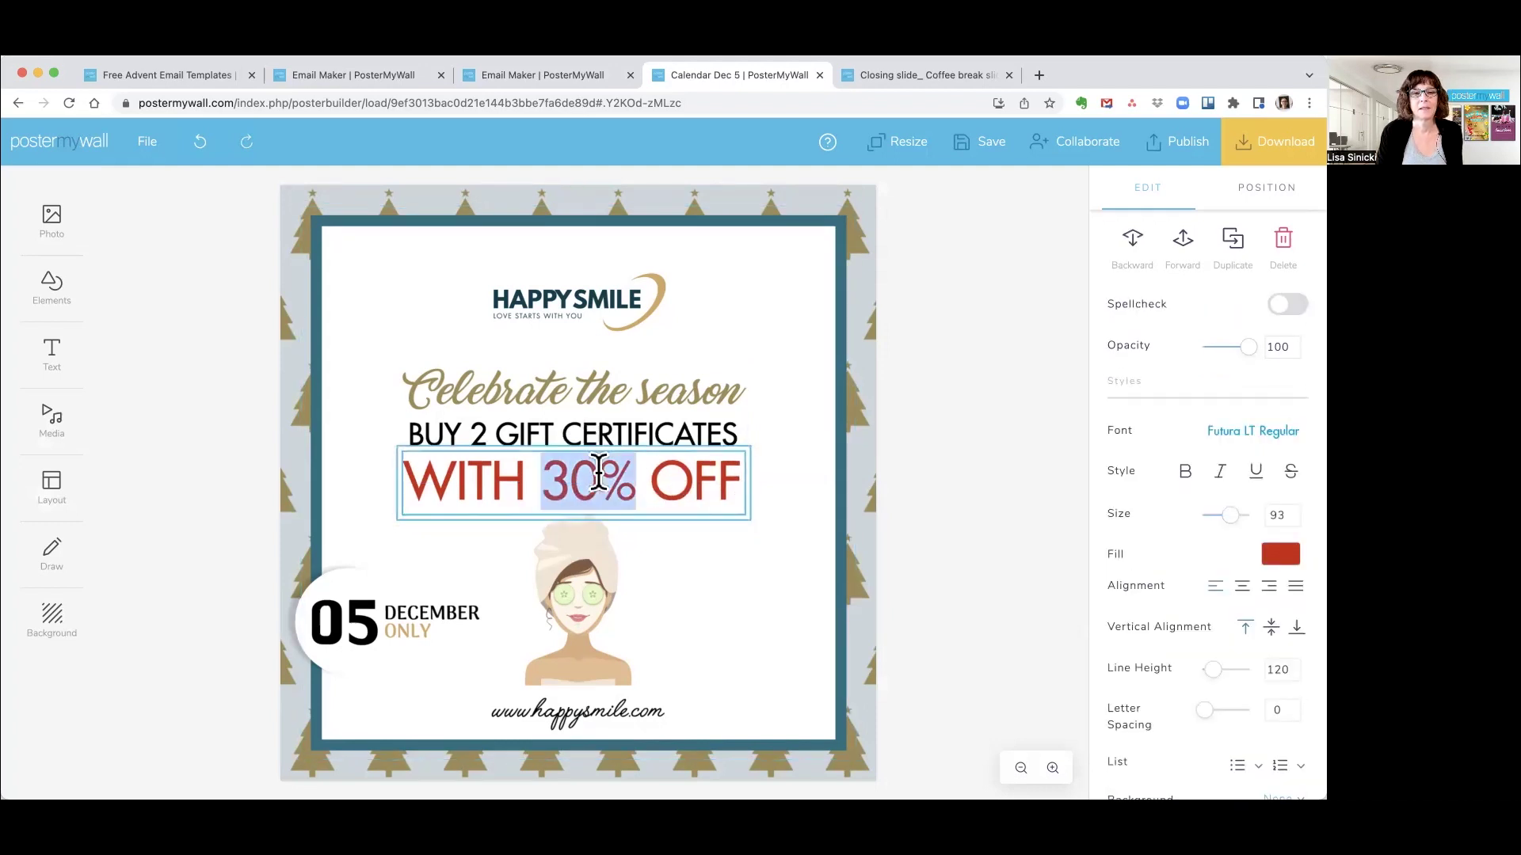
pyautogui.write('GET ONE FREE')
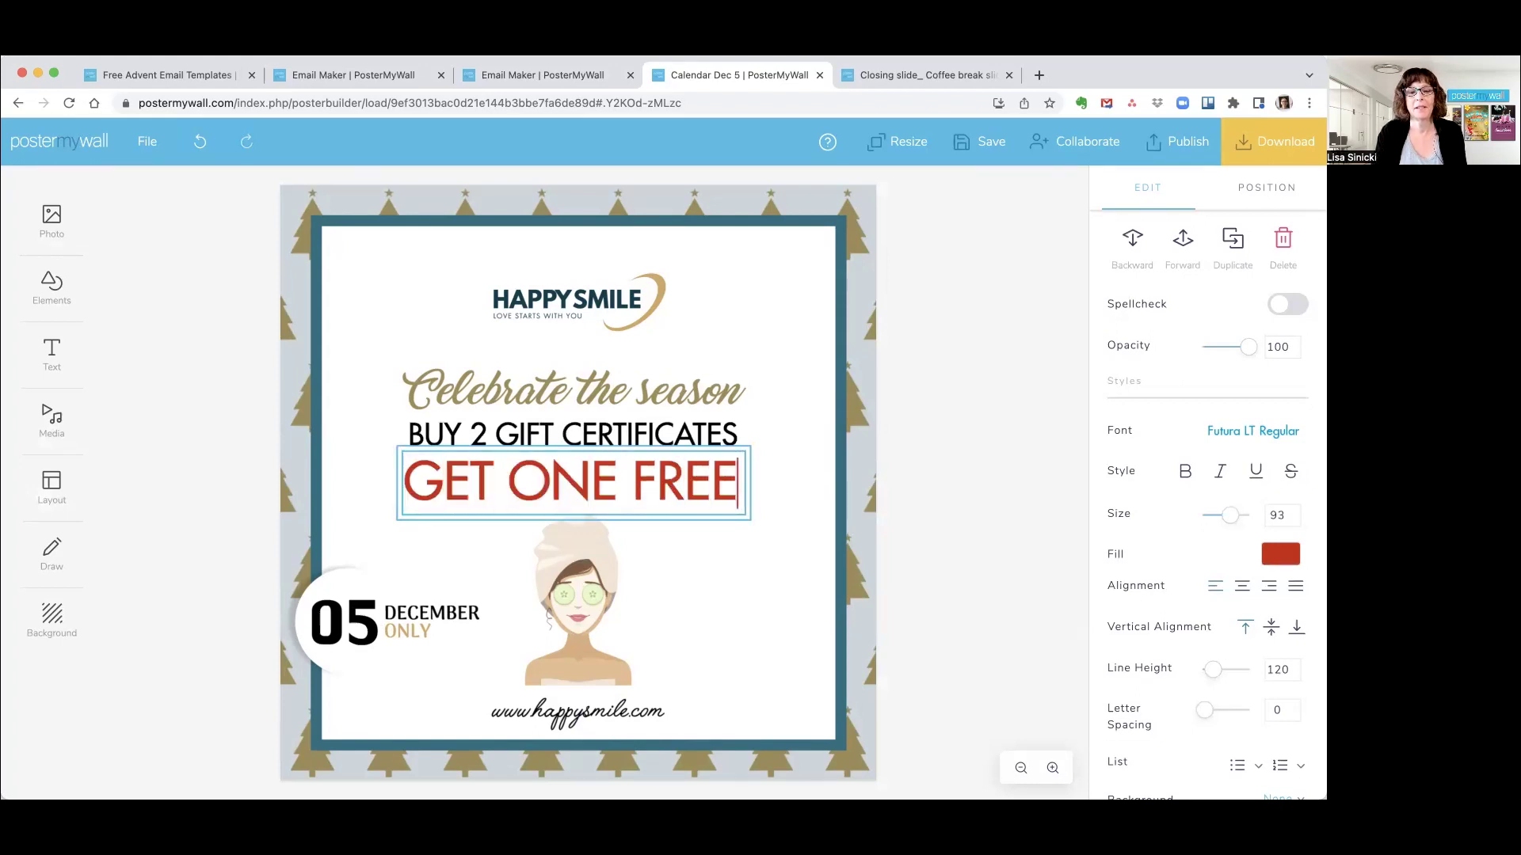
pyautogui.click(1020, 562)
# Delete the spa woman illustration from the poster
pyautogui.click(582, 614)
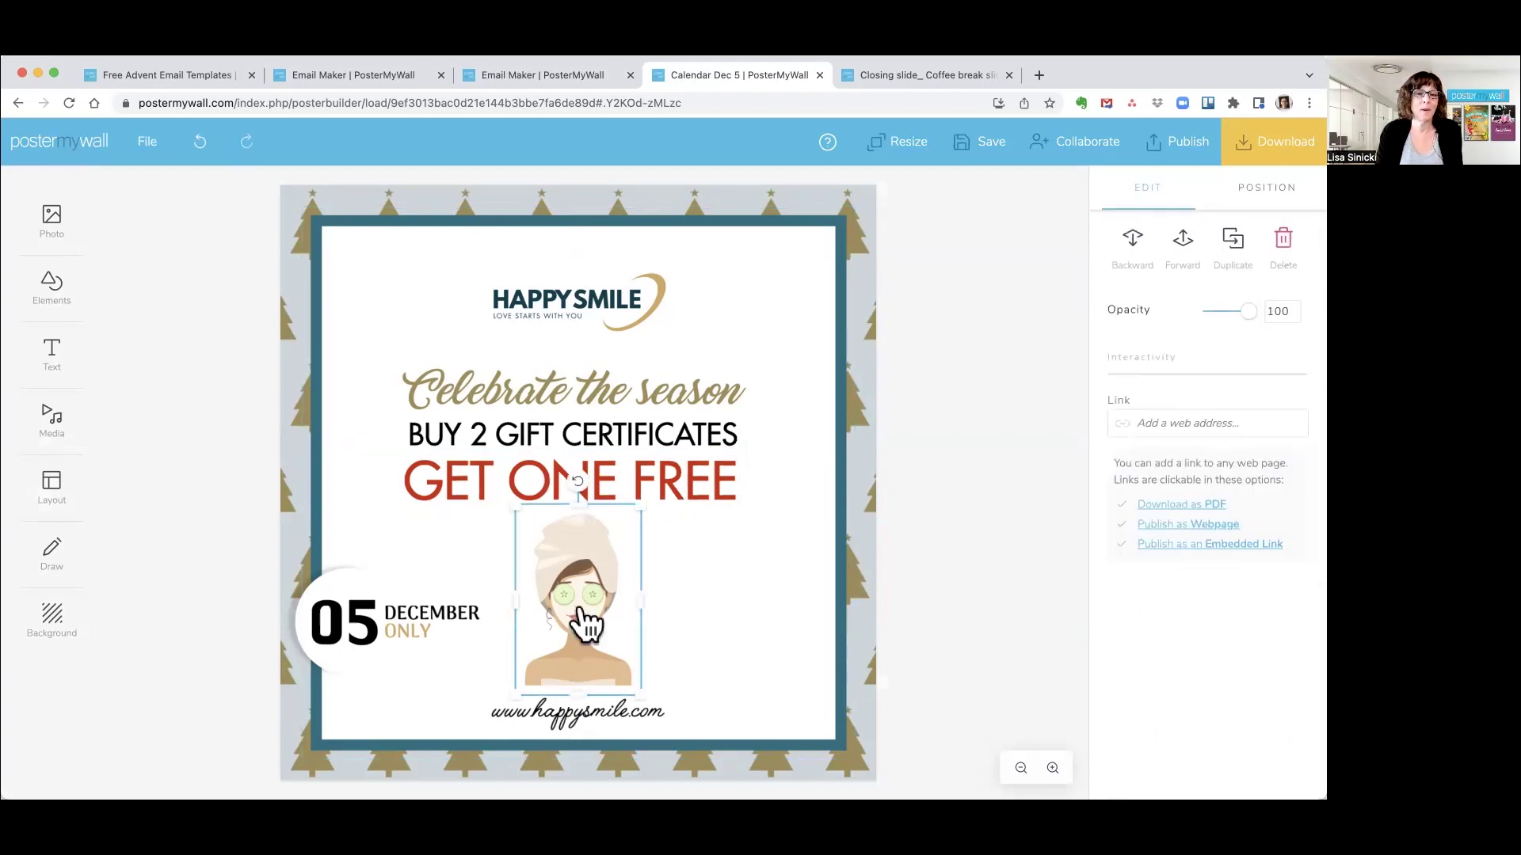
pyautogui.press('Delete')
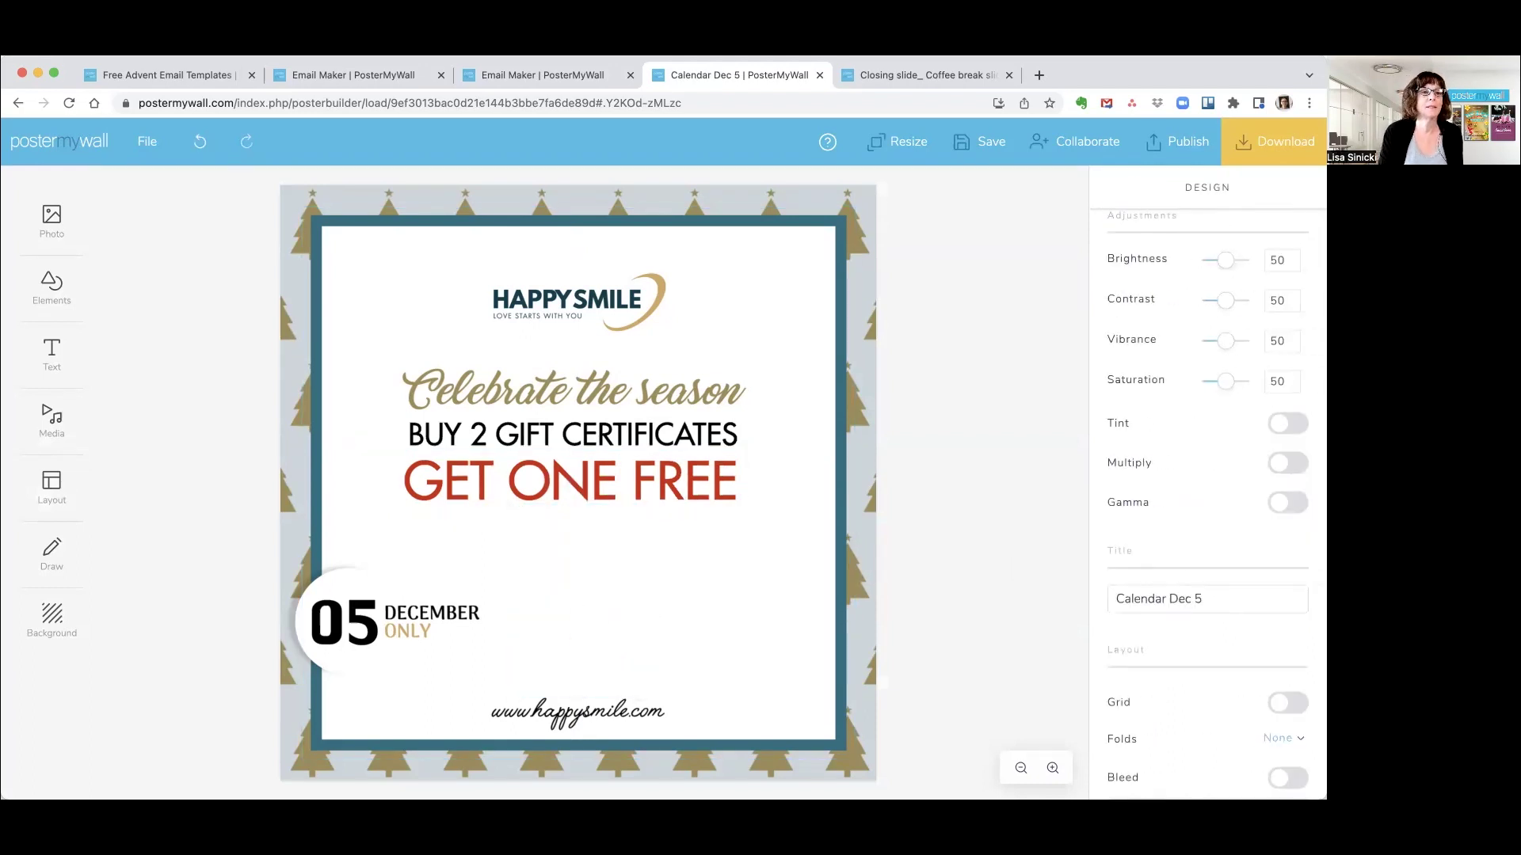
pyautogui.click(52, 294)
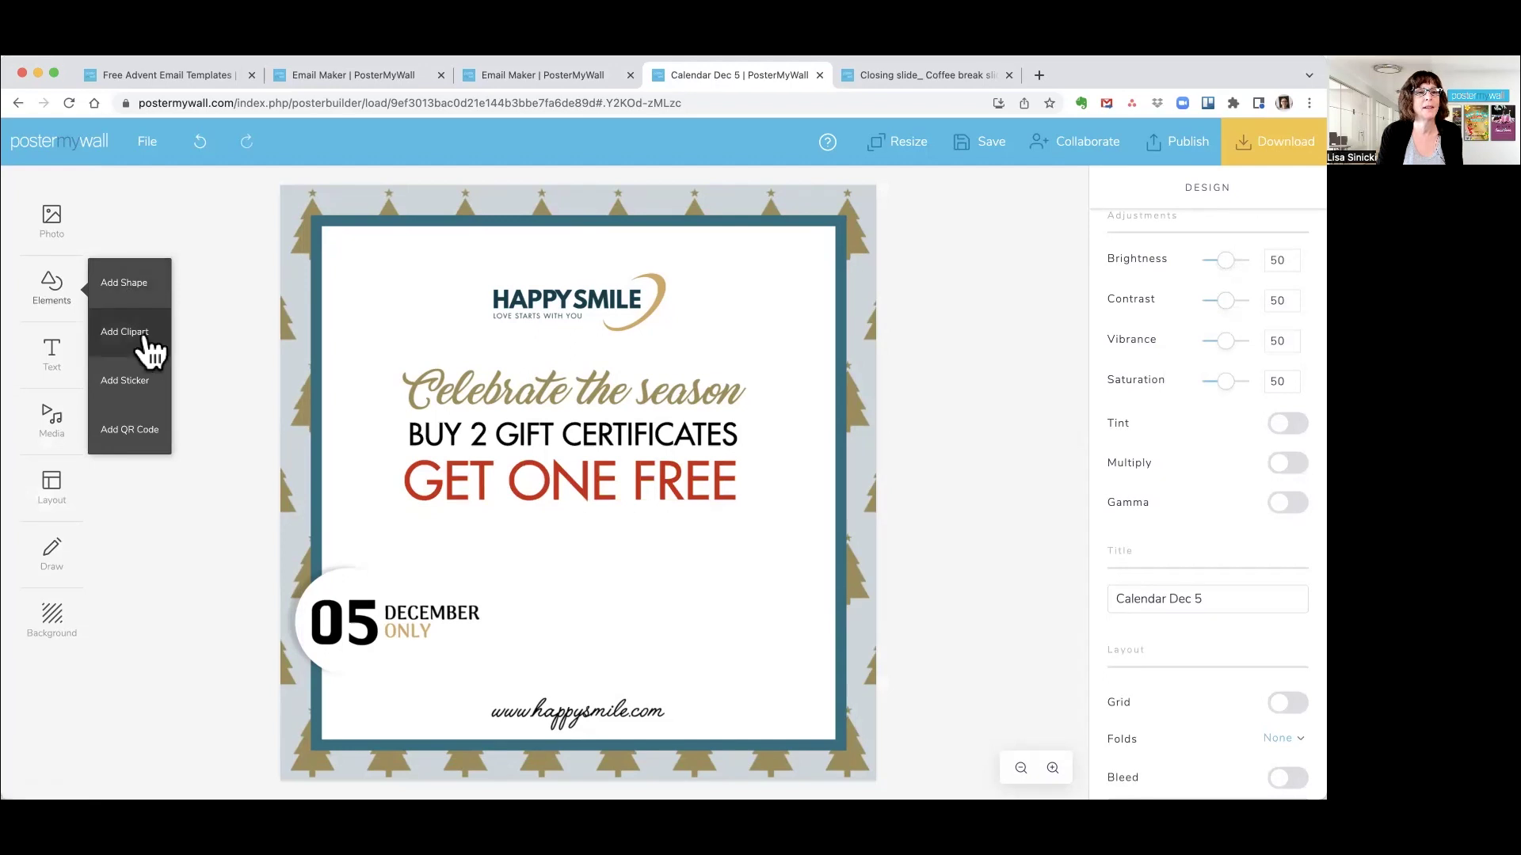
# Search the stickers for 'spa', add the foot-bath sticker, and drag it below GET ONE FREE
pyautogui.click(131, 383)
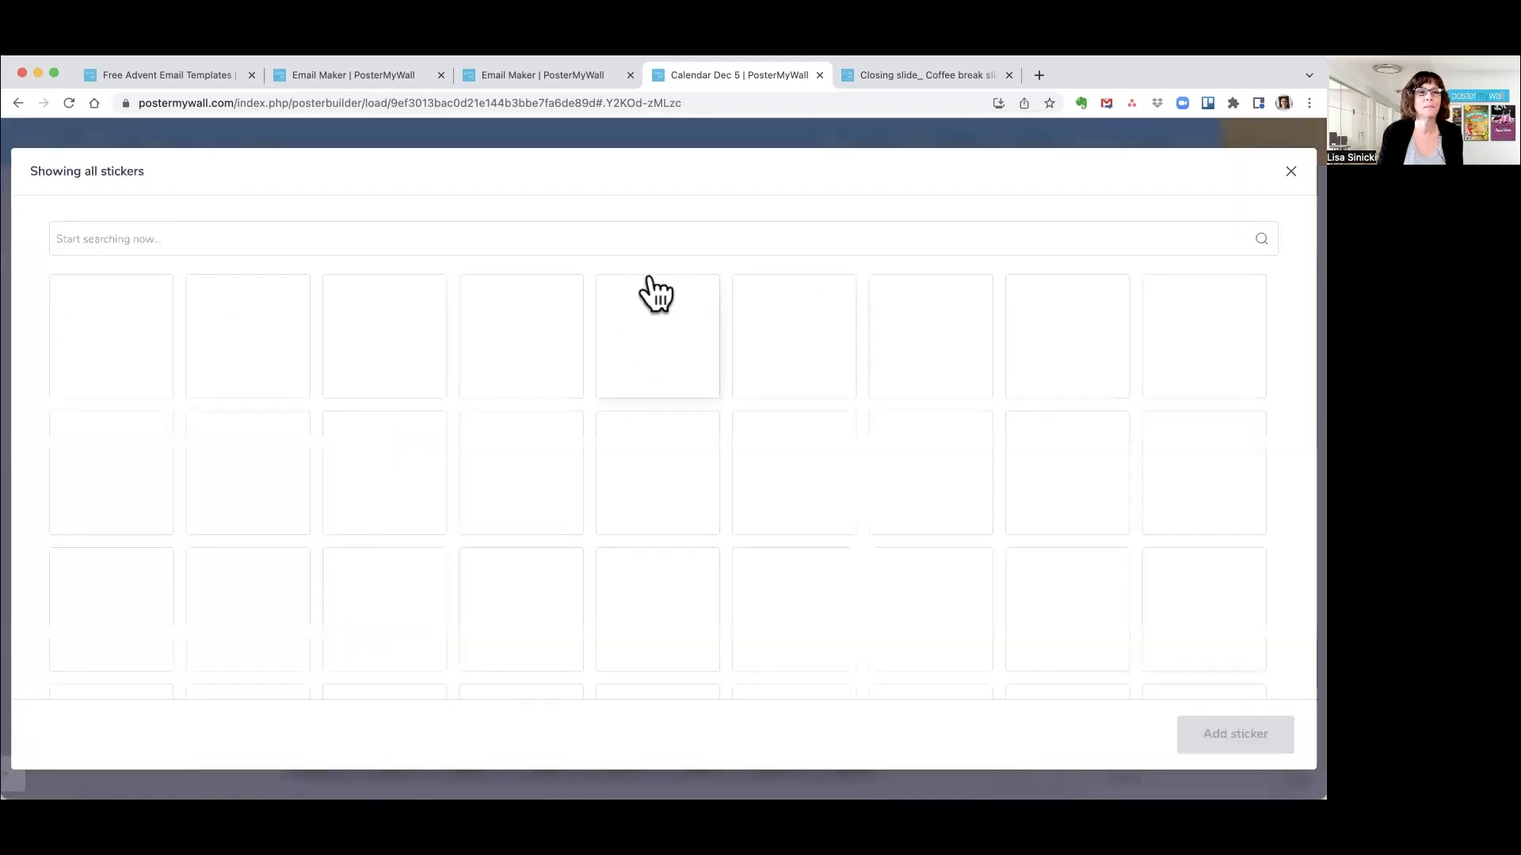
pyautogui.click(155, 239)
pyautogui.write('spat')
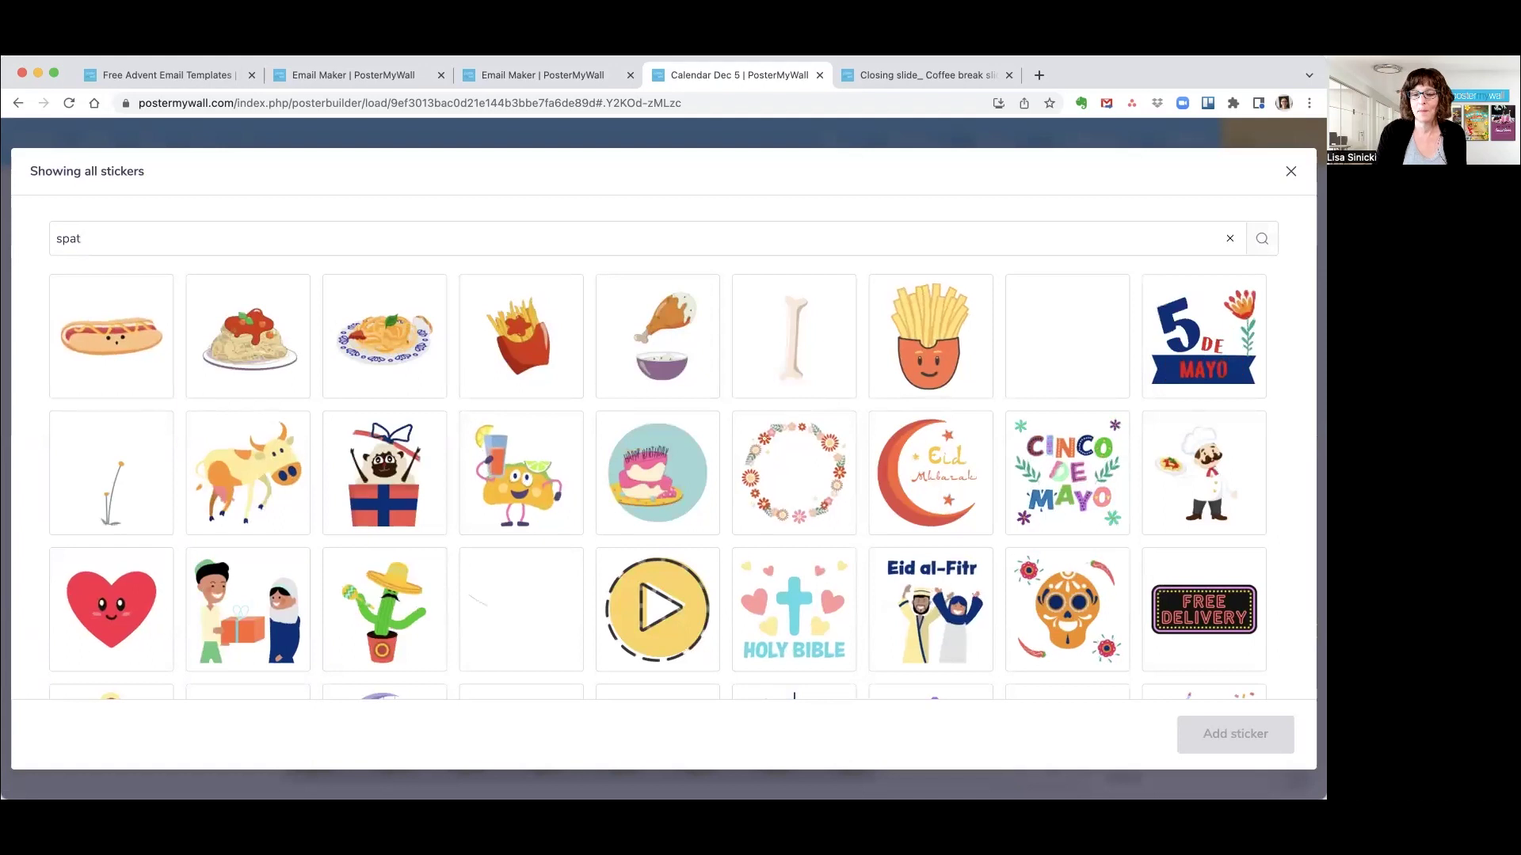
pyautogui.press('BackSpace')
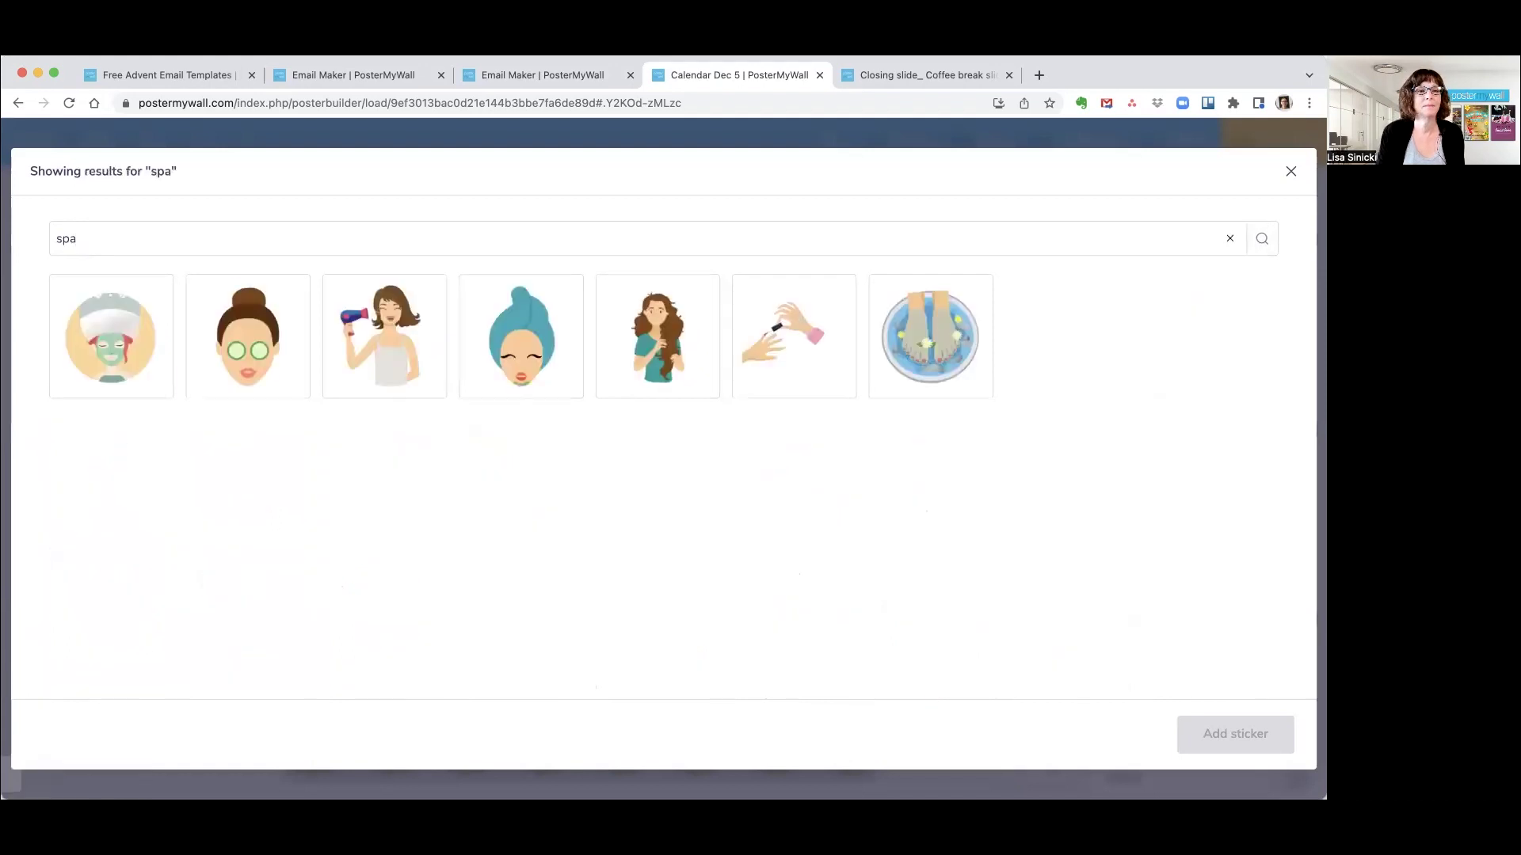
pyautogui.click(921, 336)
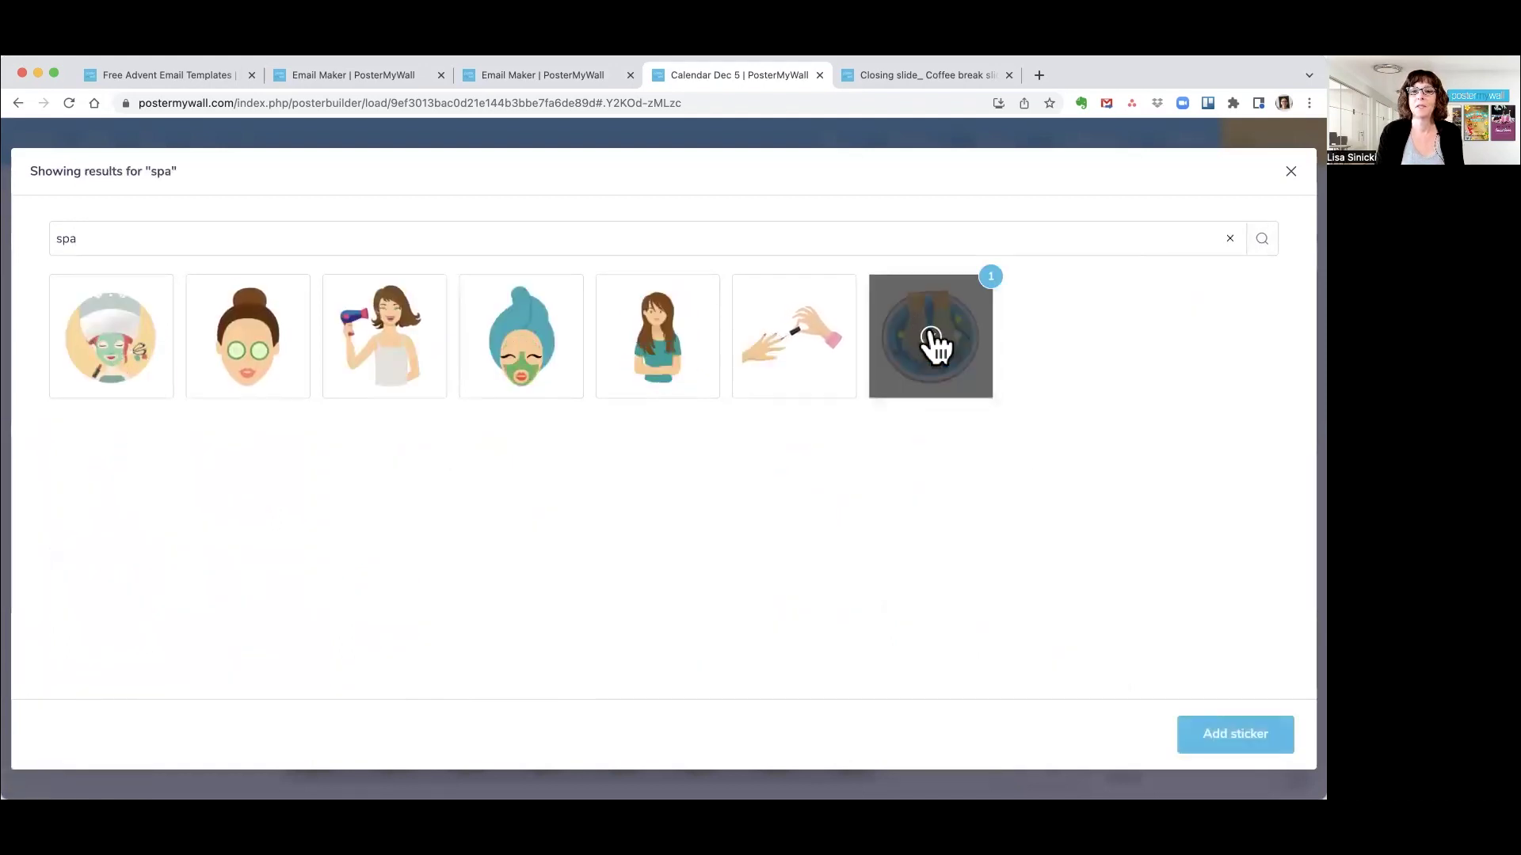
pyautogui.click(1205, 735)
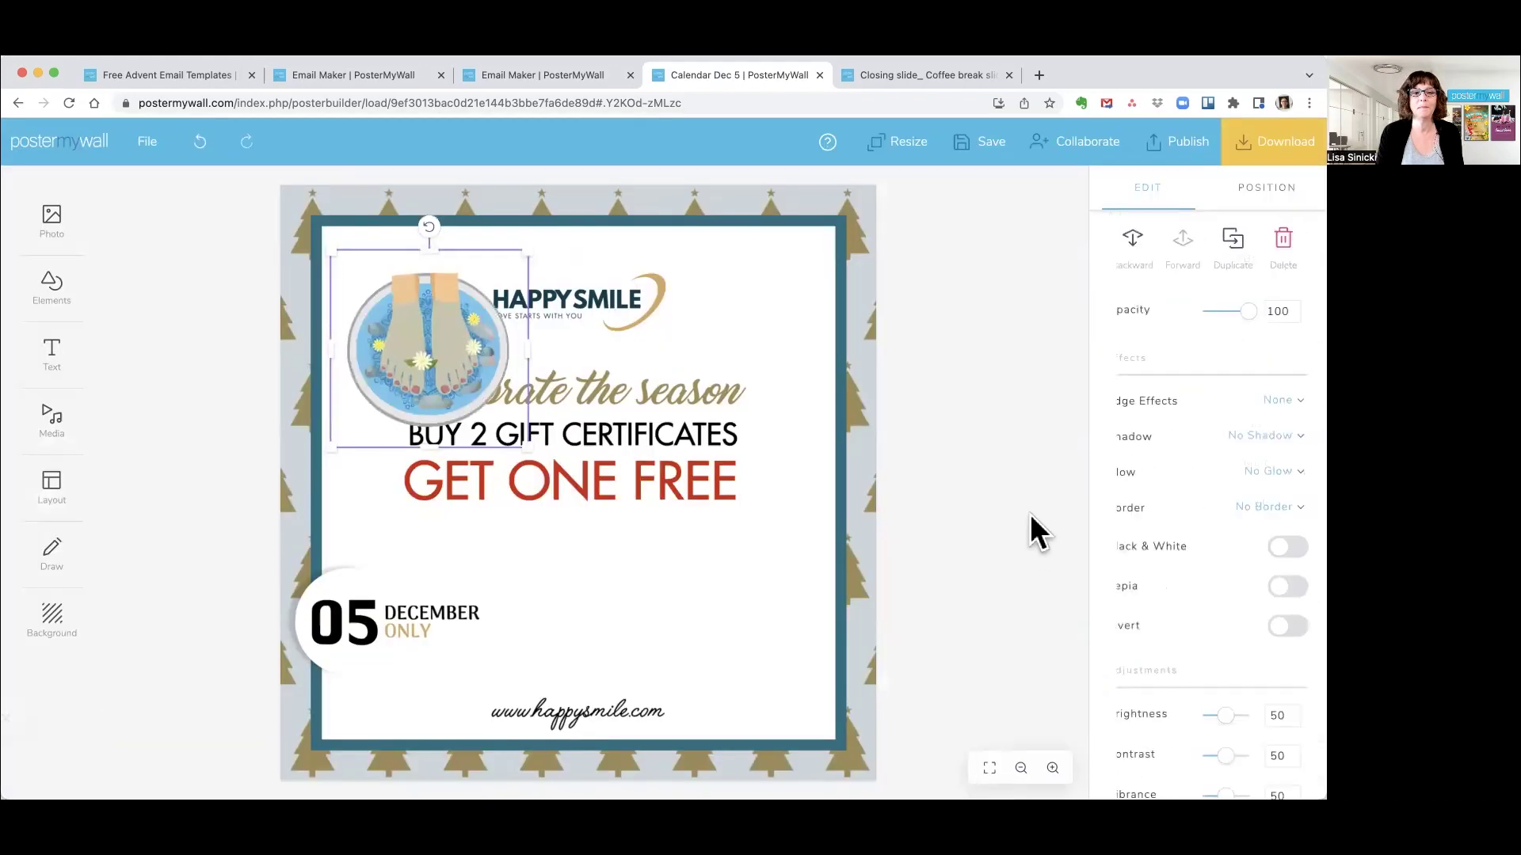
pyautogui.moveTo(397, 360); pyautogui.dragTo(545, 590)
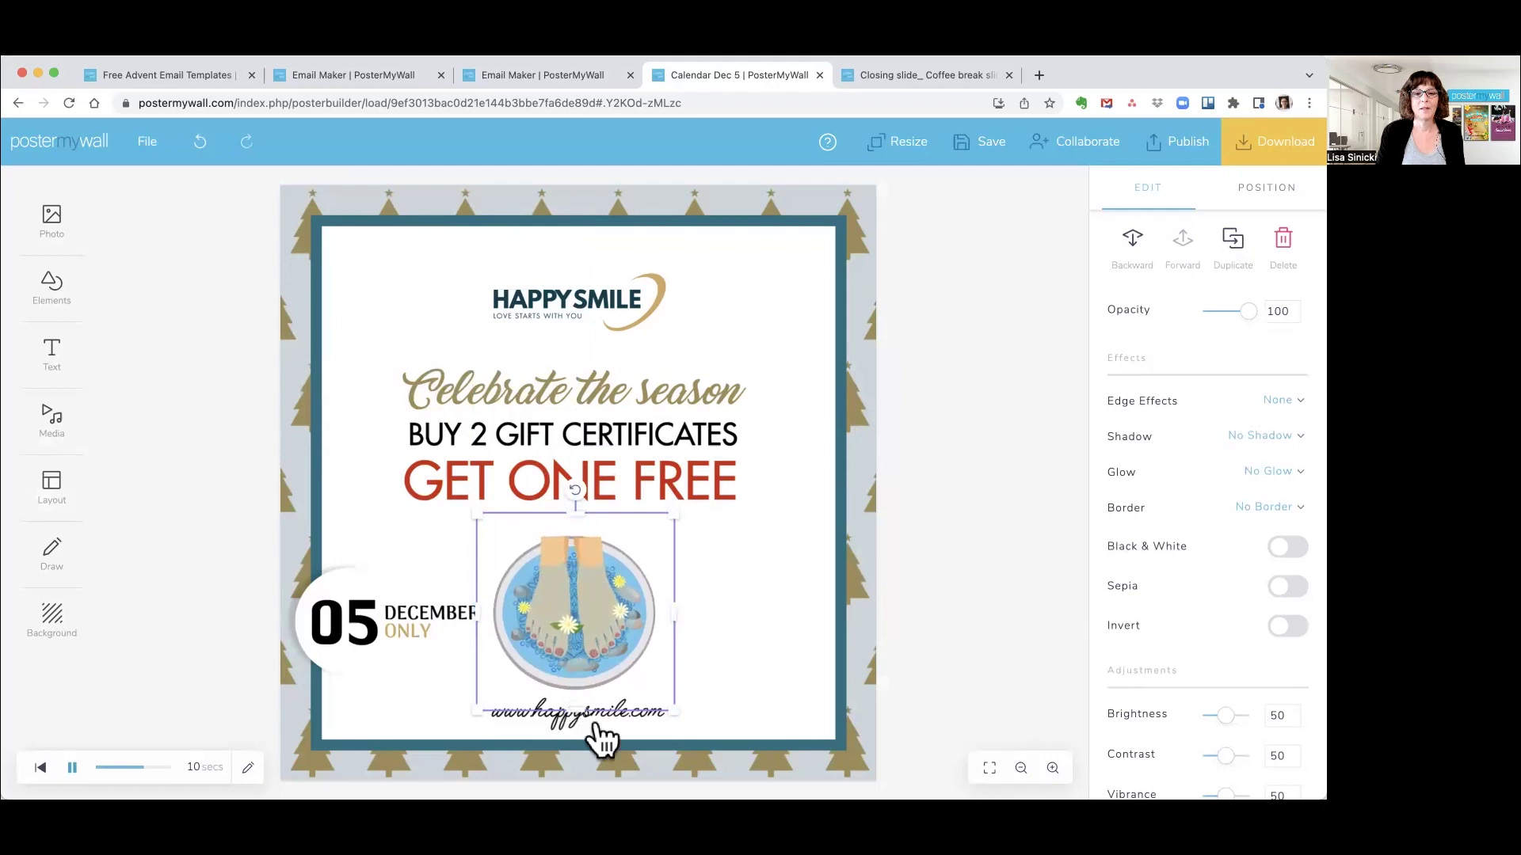
pyautogui.click(1032, 671)
pyautogui.click(555, 725)
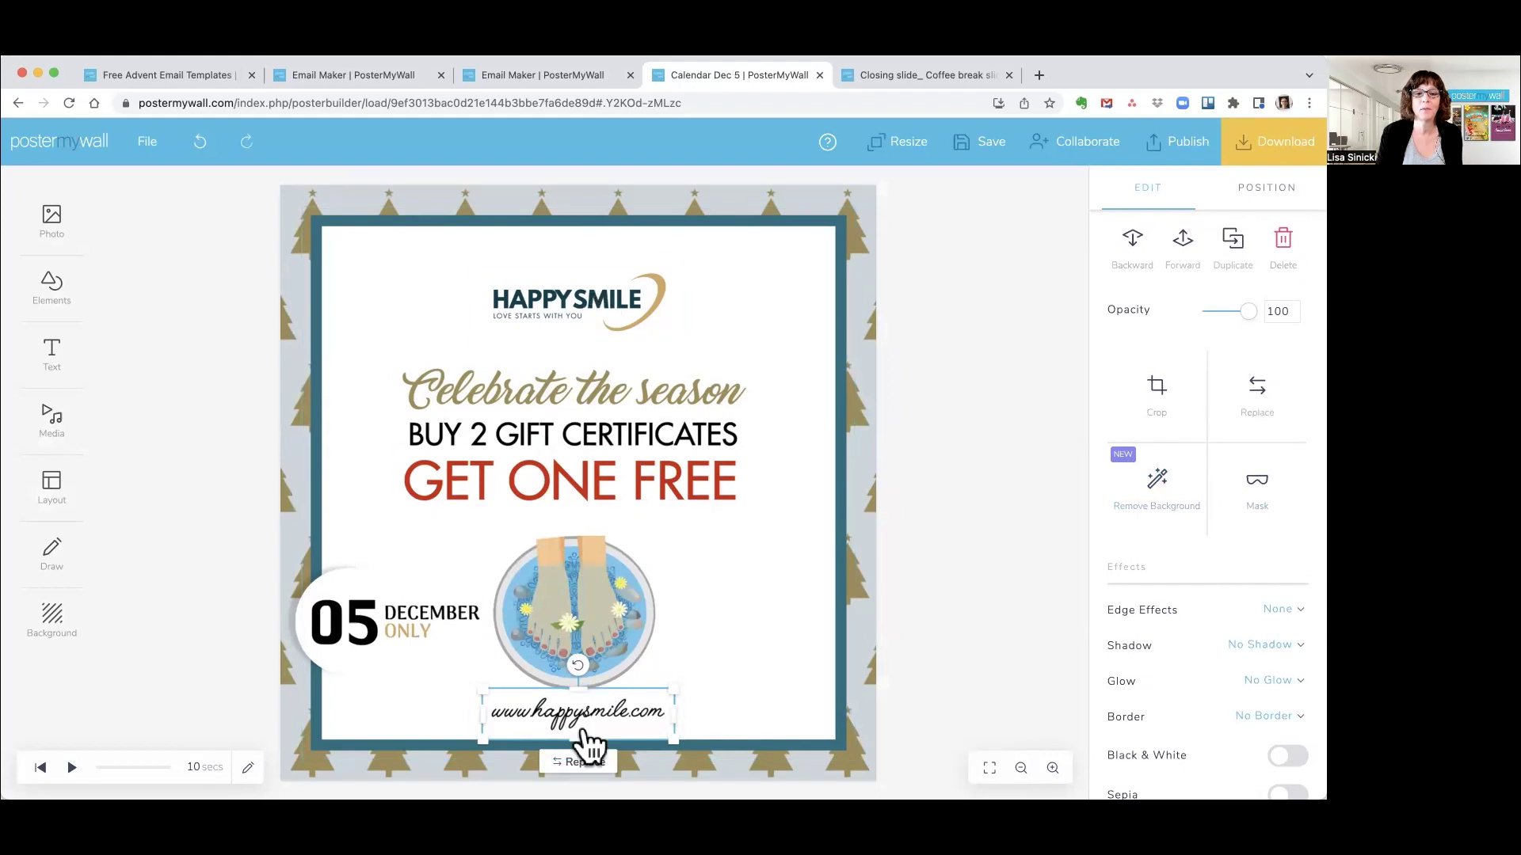
pyautogui.scroll(-10, 1192, 622)
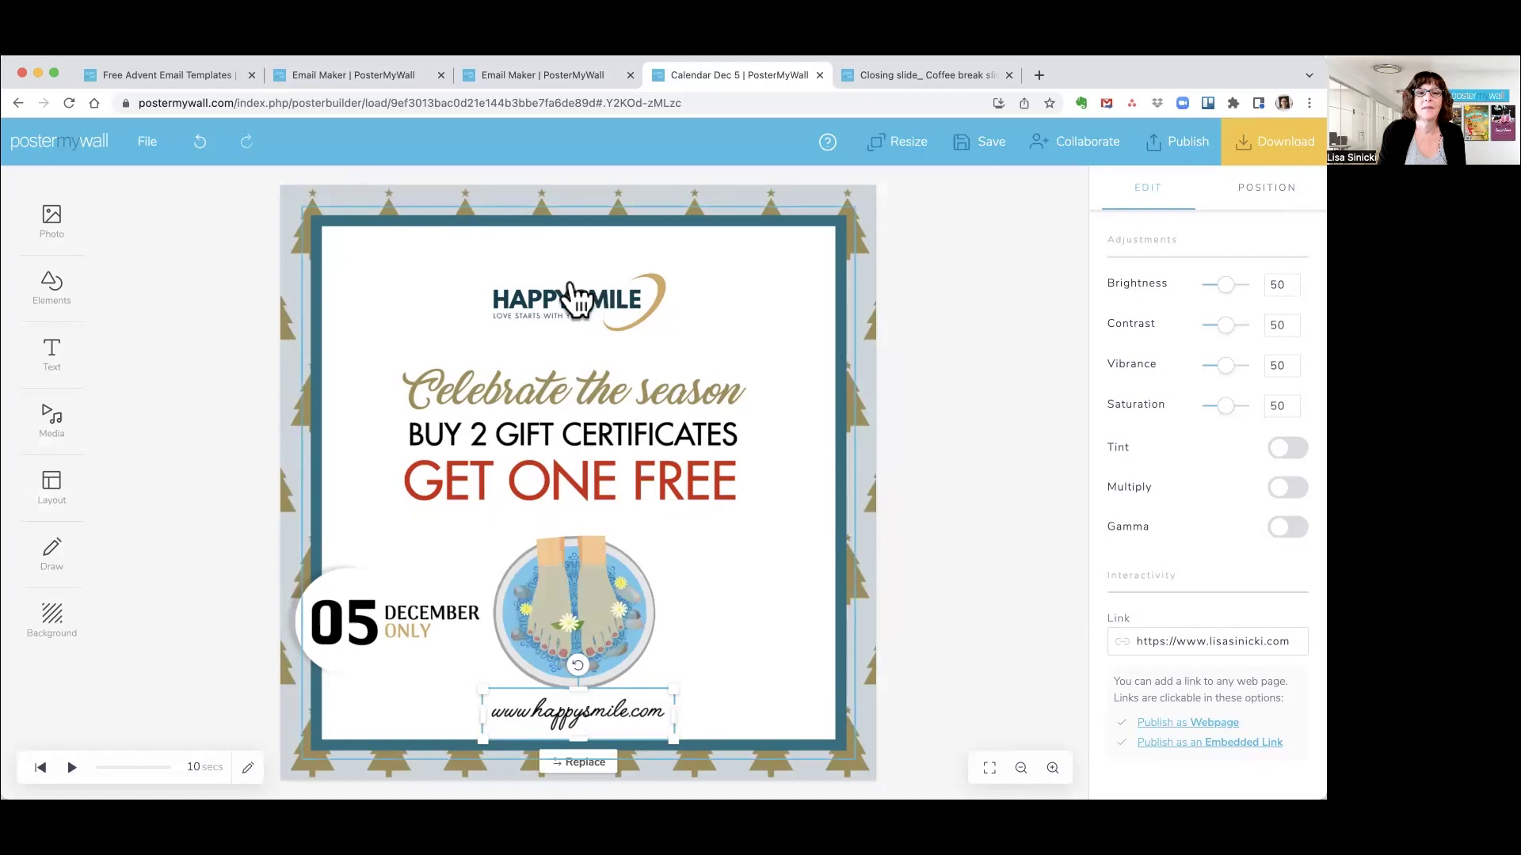
pyautogui.click(572, 307)
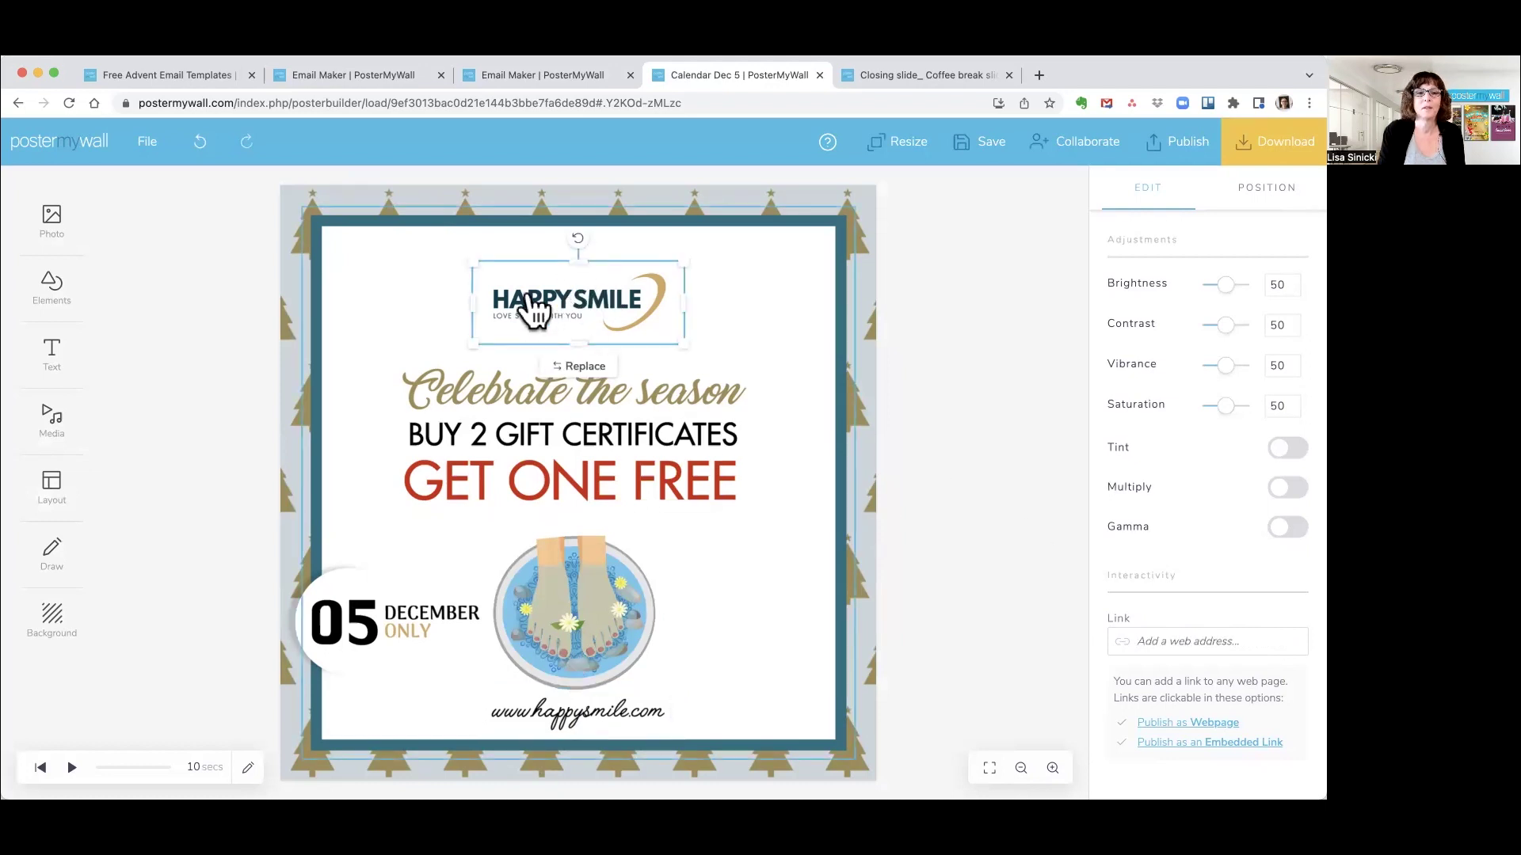
pyautogui.click(552, 400)
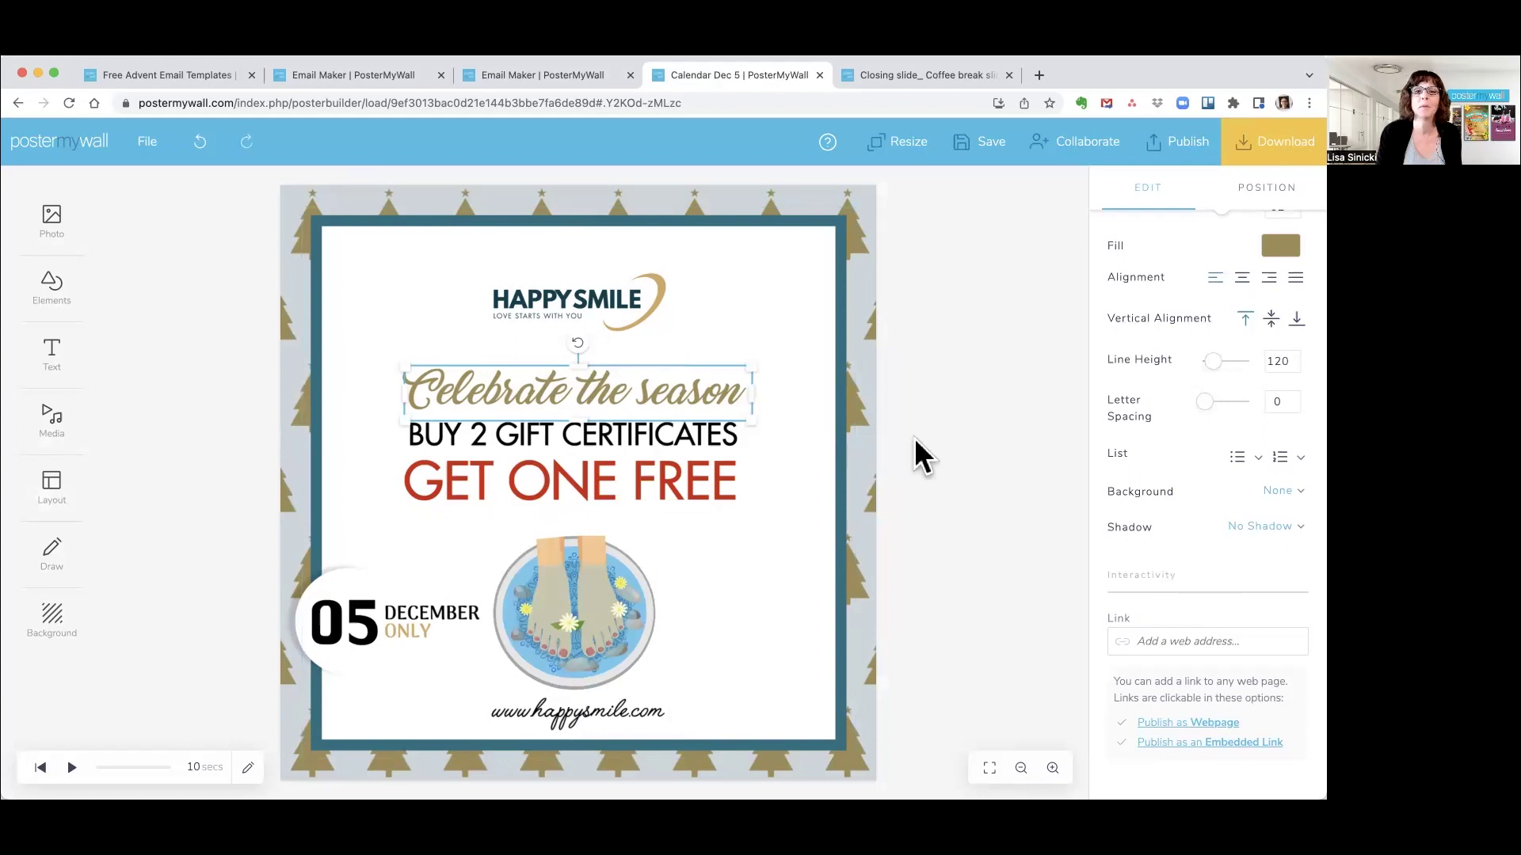
pyautogui.click(988, 150)
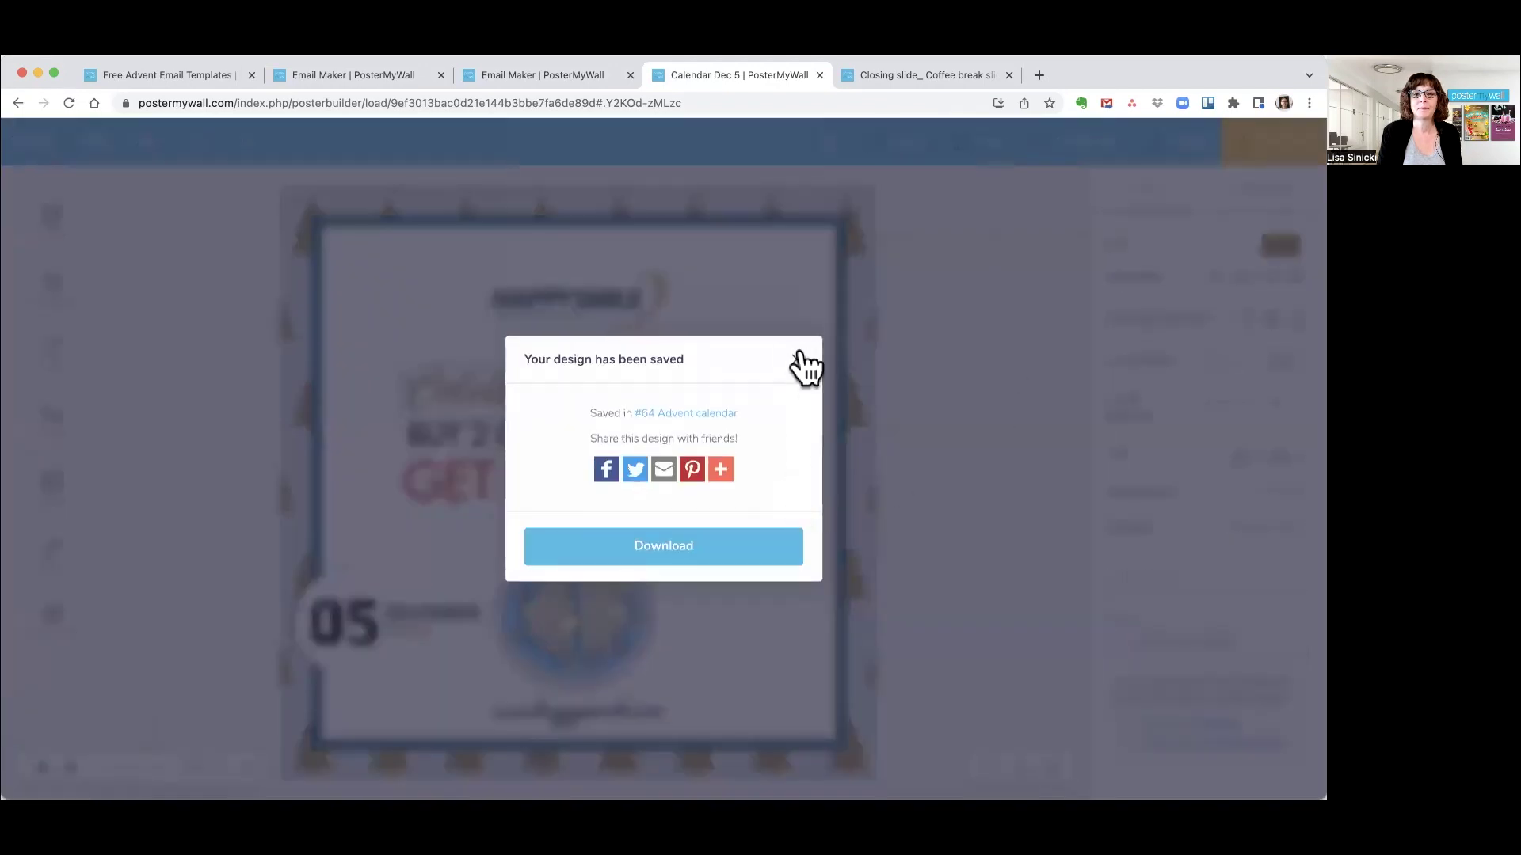
# Dismiss the save confirmation, deselect the text, and bring up the Publish options
pyautogui.click(799, 353)
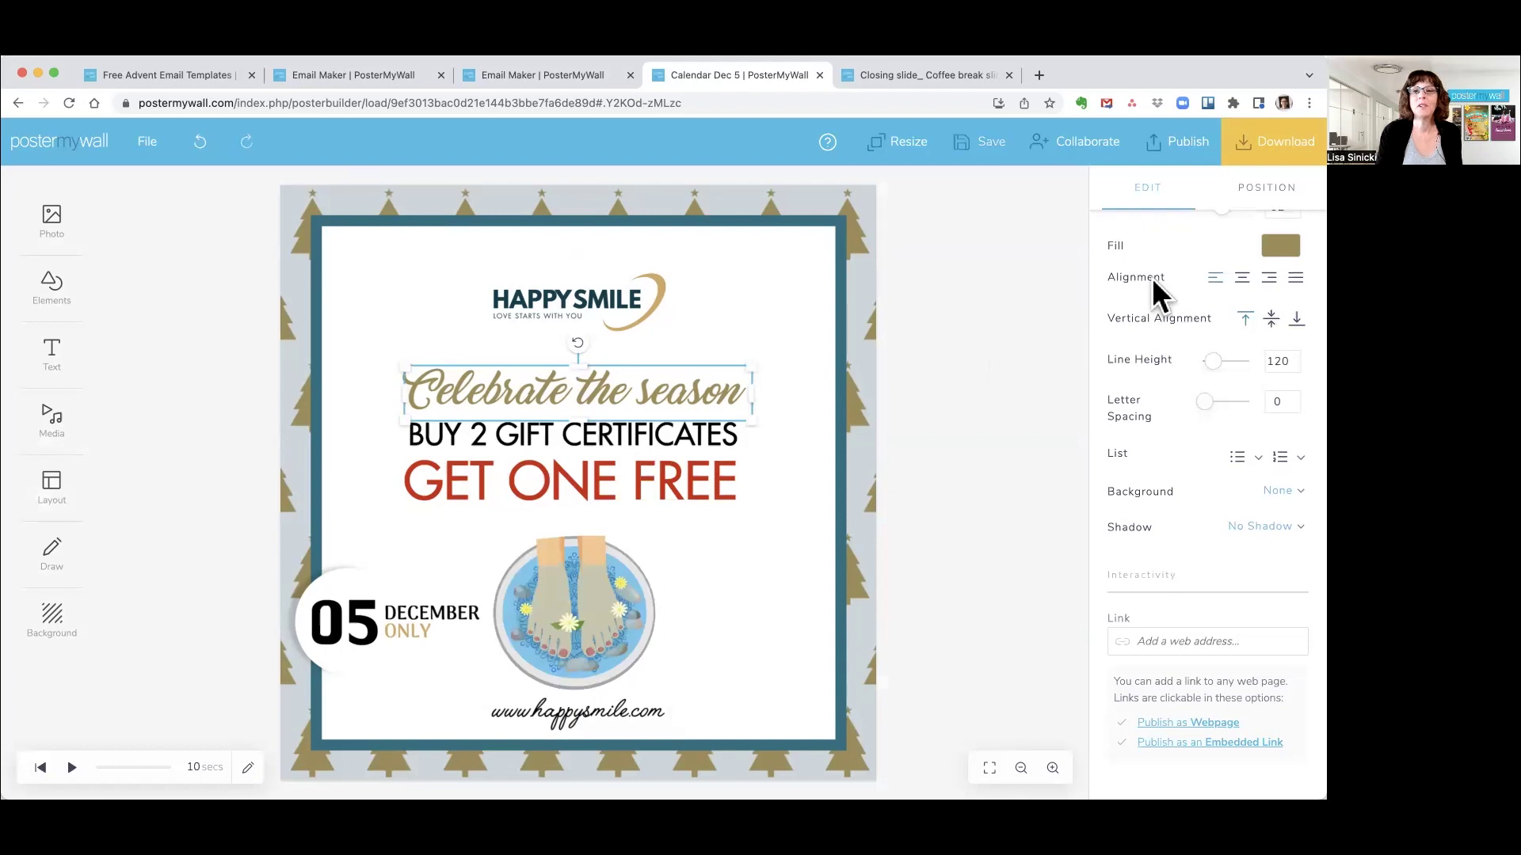
pyautogui.click(916, 413)
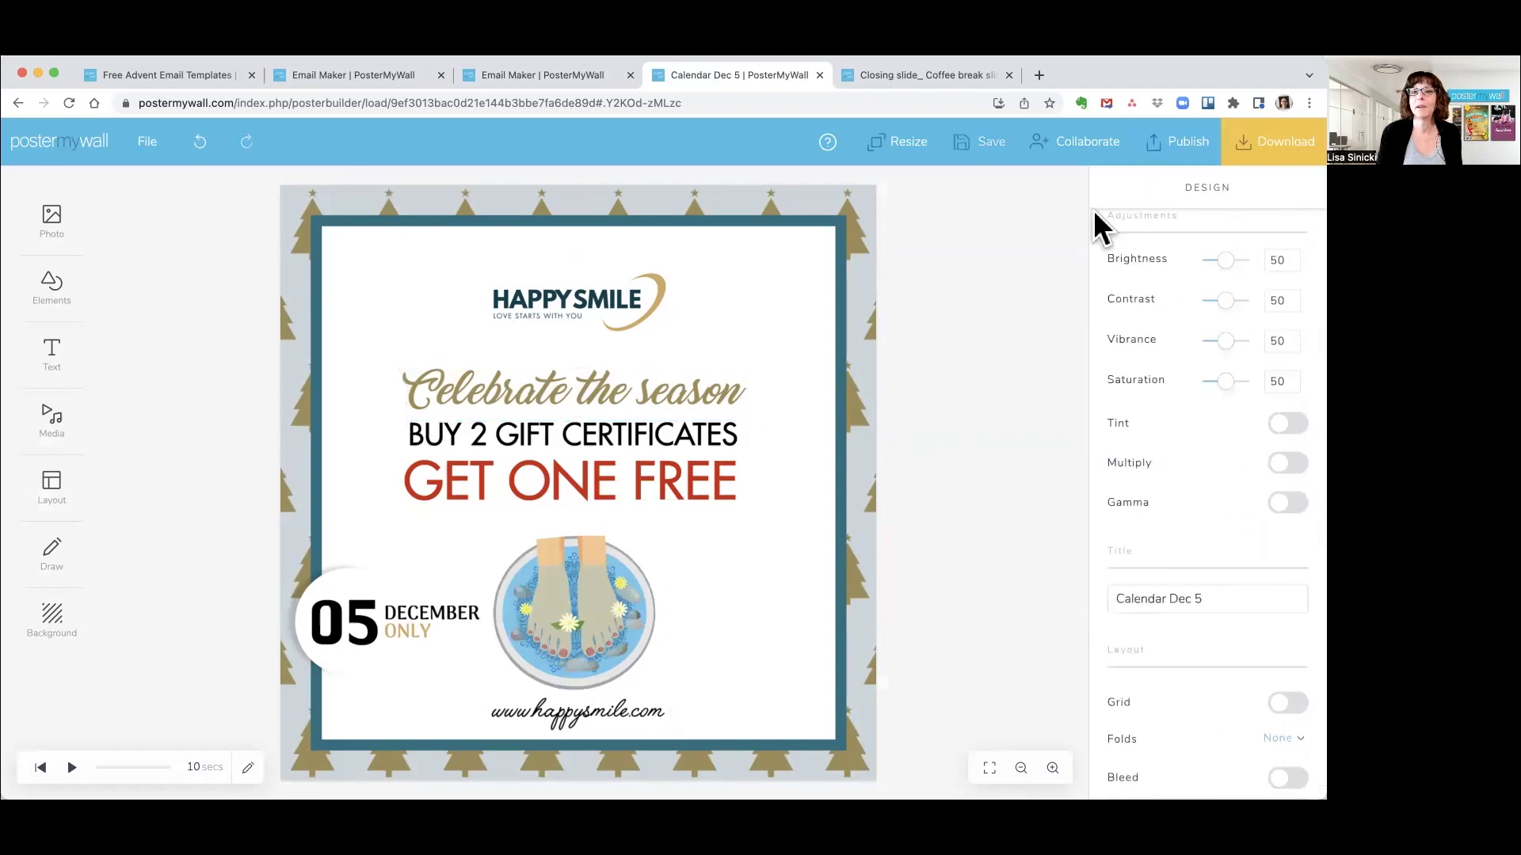
pyautogui.click(1180, 143)
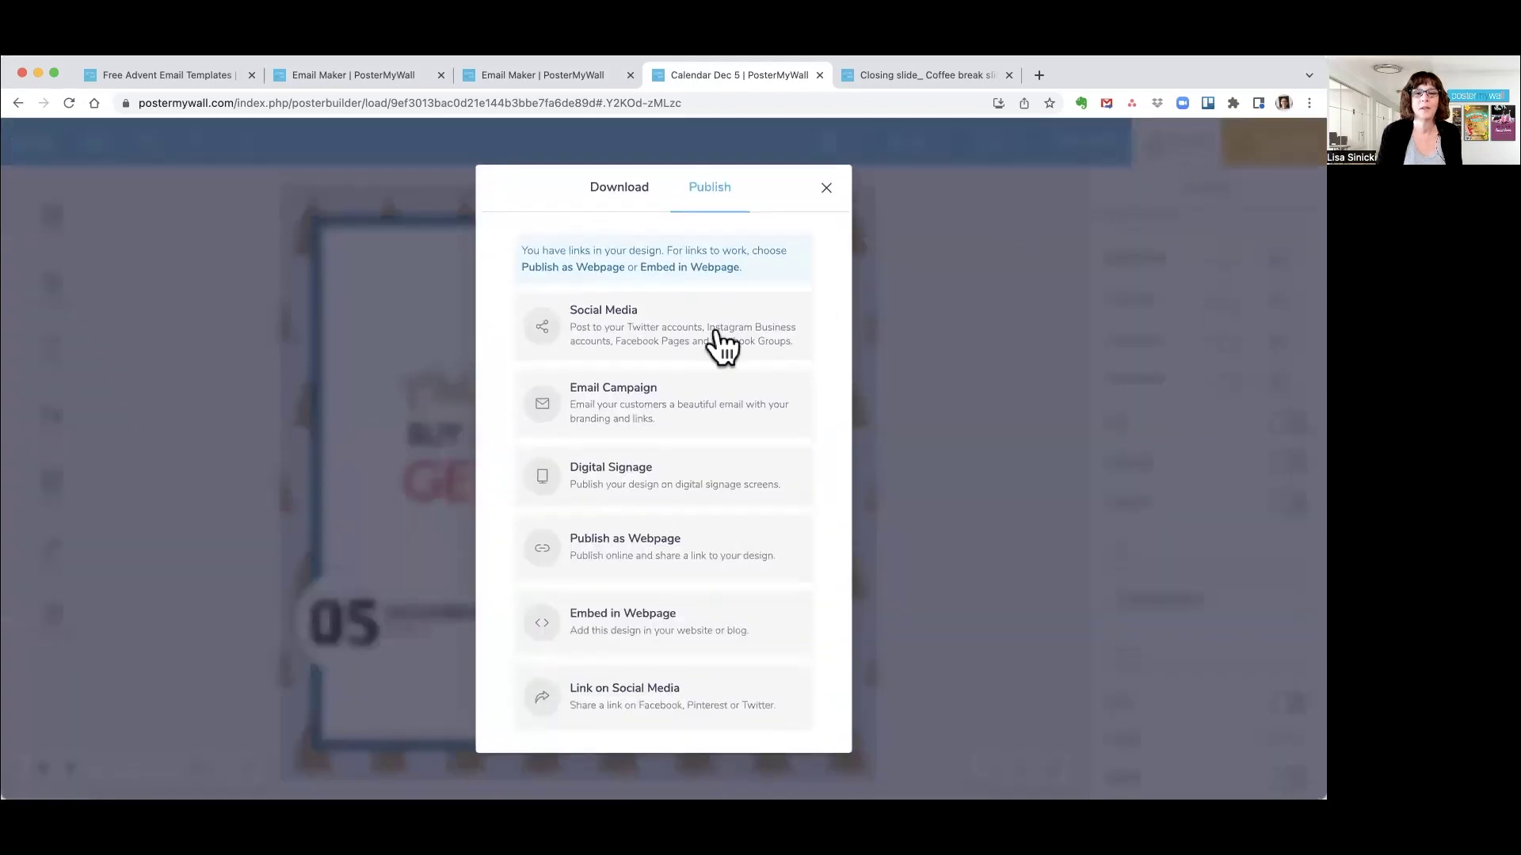
# Publish the poster as a webpage, load its copied link in a new tab, then close that tab
pyautogui.click(644, 542)
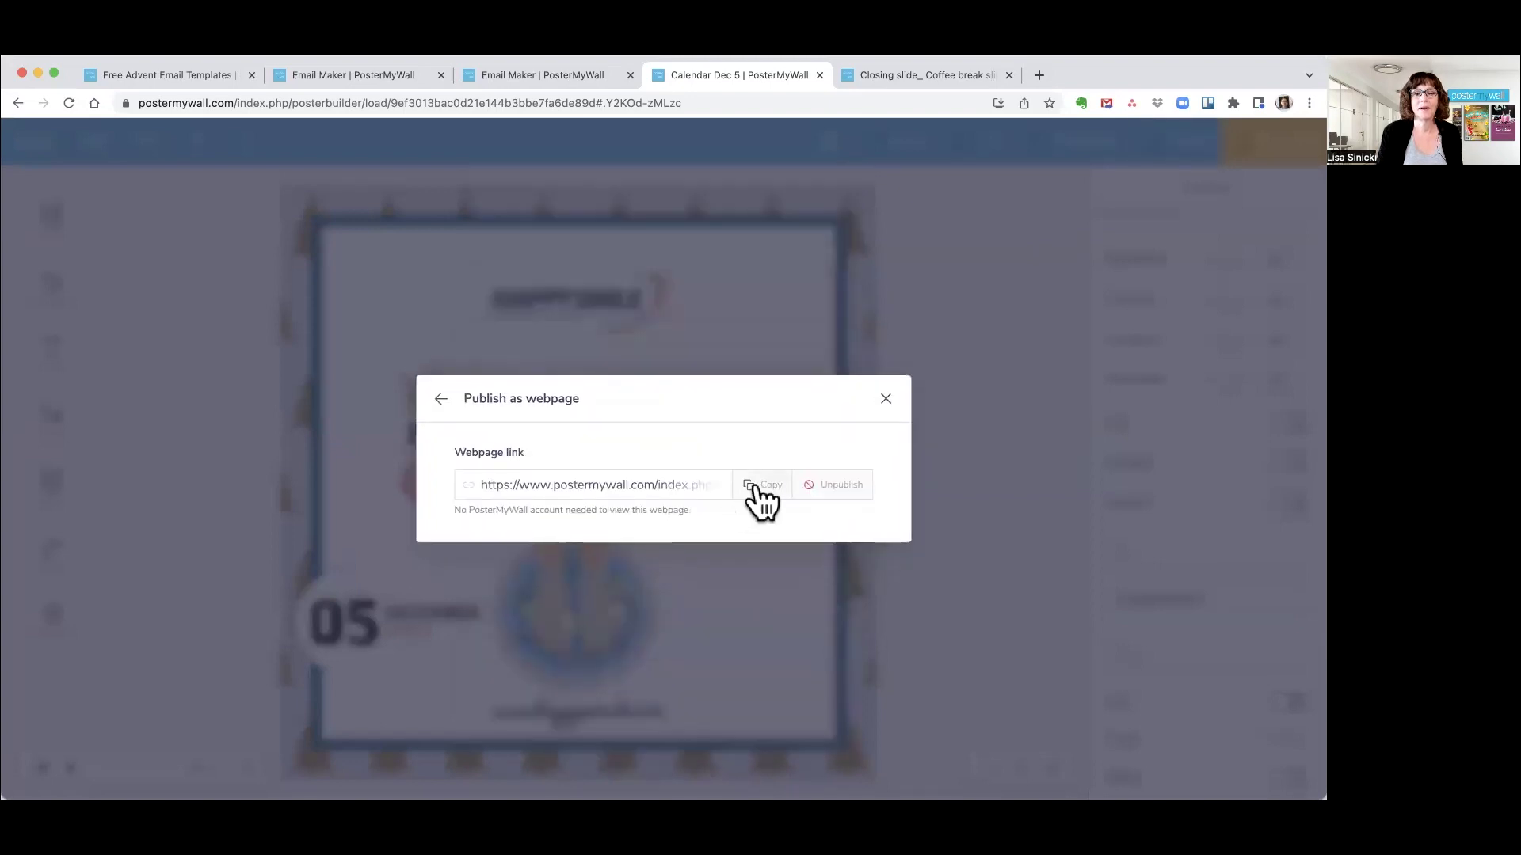
pyautogui.click(1040, 74)
pyautogui.click(696, 102)
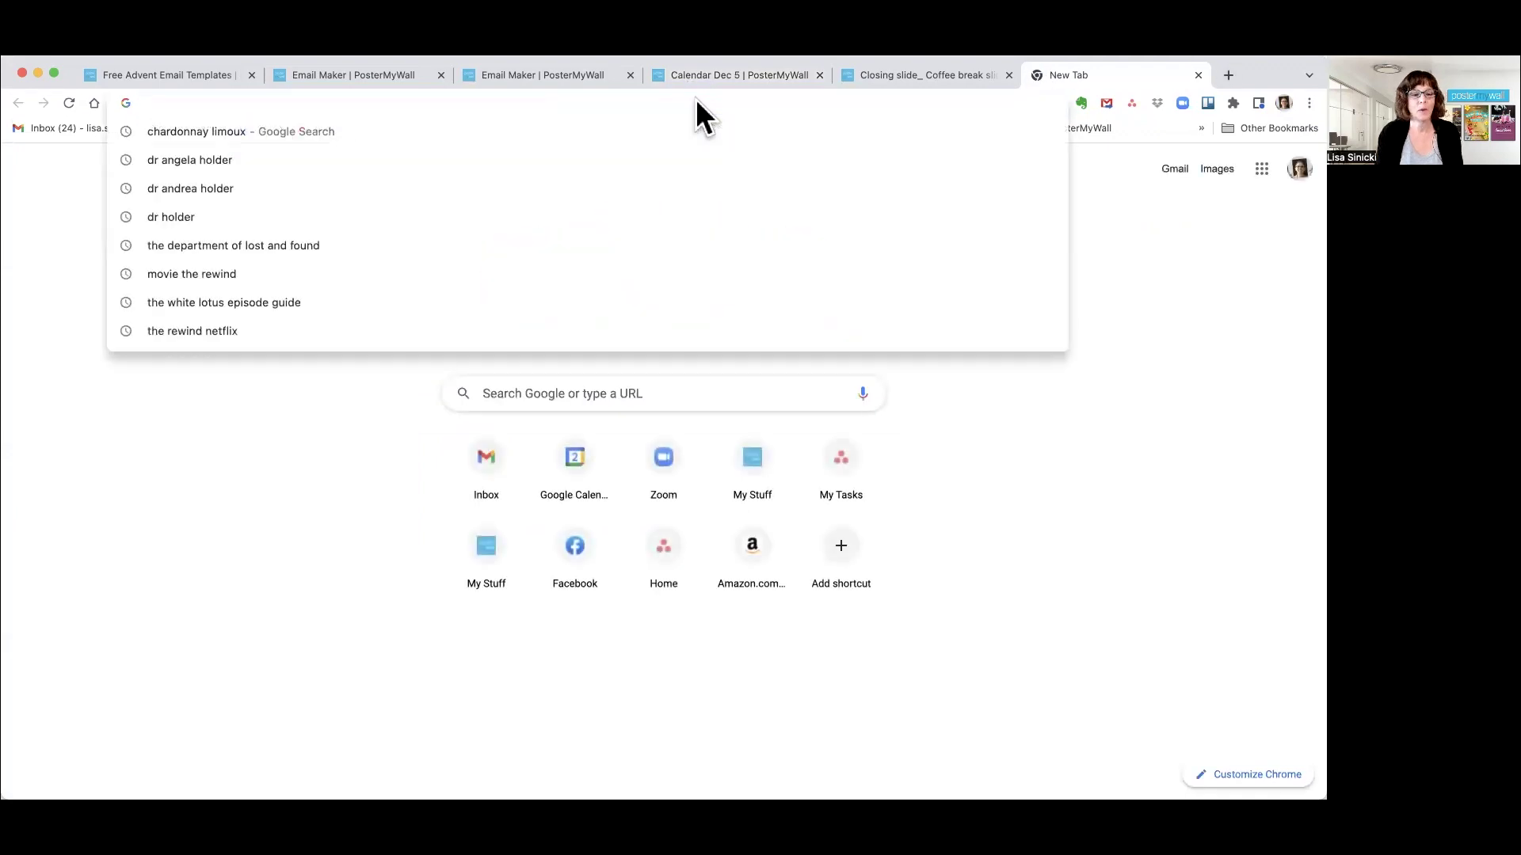
pyautogui.write('https://www.postermywall.com/index.php/posterbuilder/view/9ef3013bac0d21e144b3bbe7fa6de89d/0')
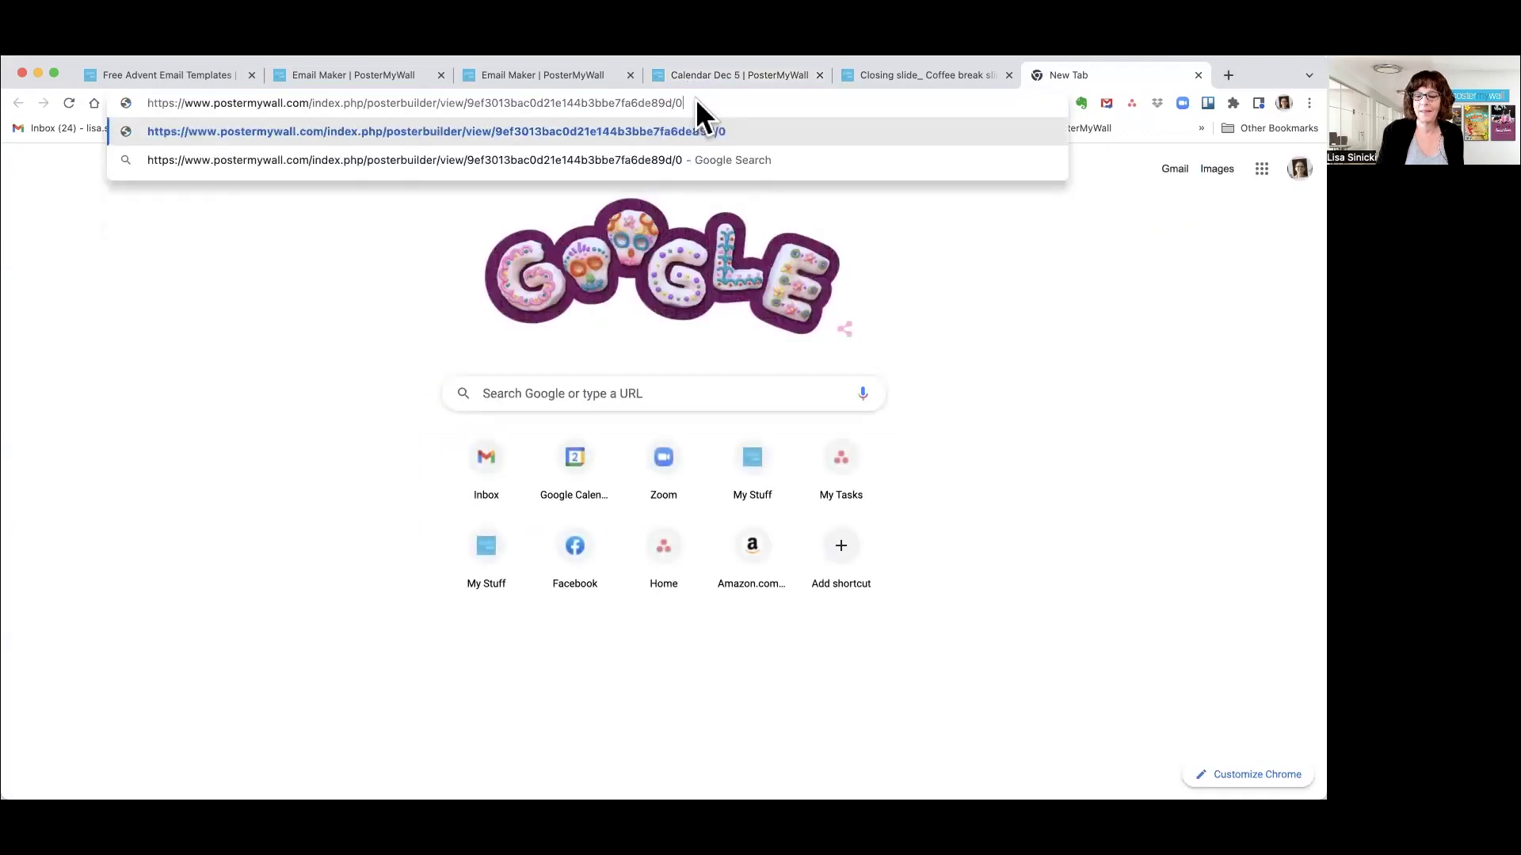
pyautogui.press('Return')
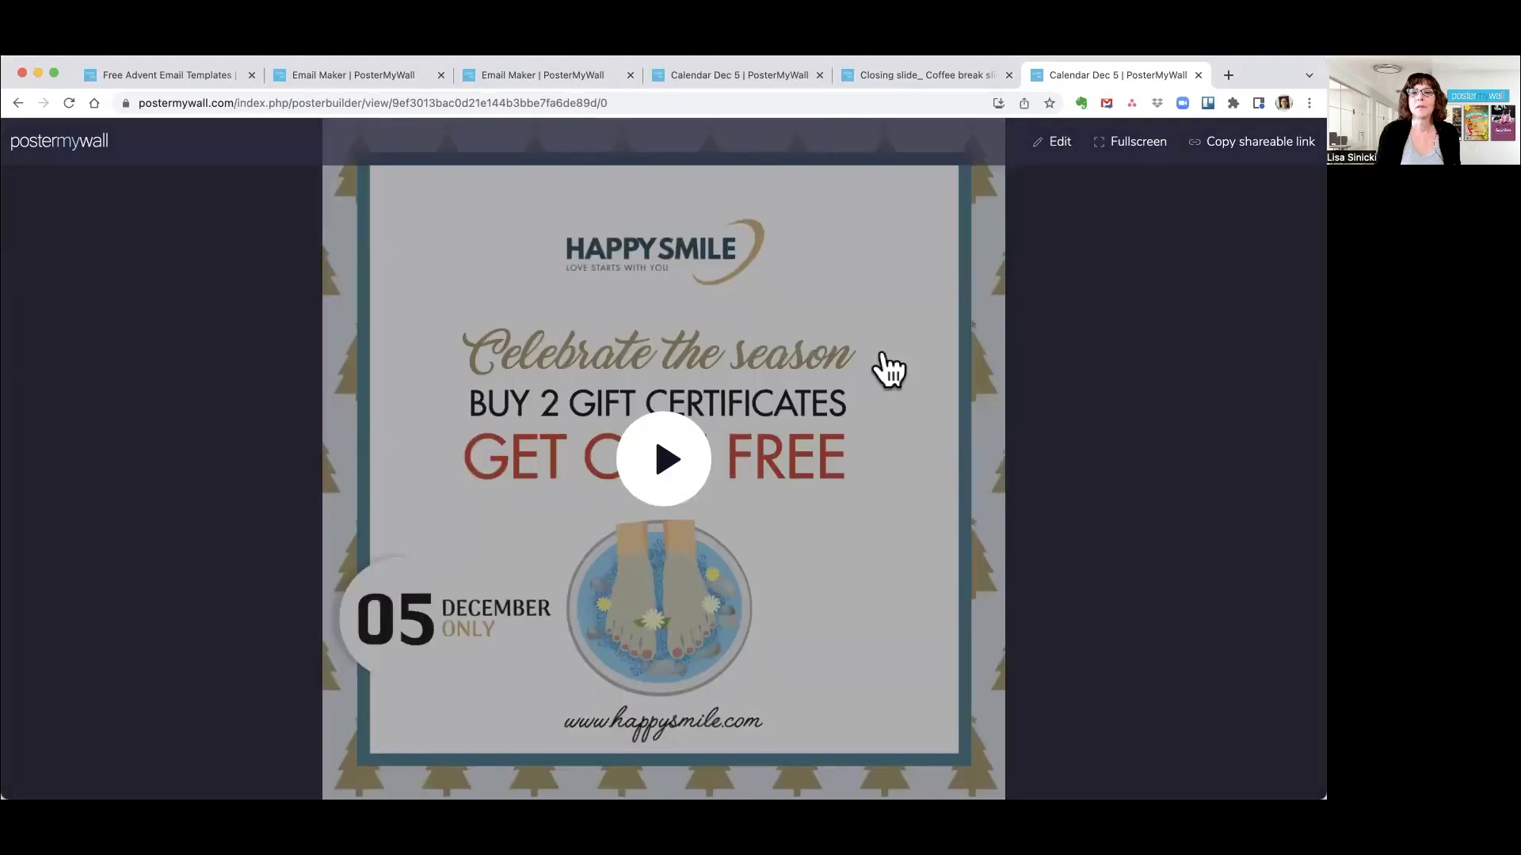
pyautogui.click(1197, 74)
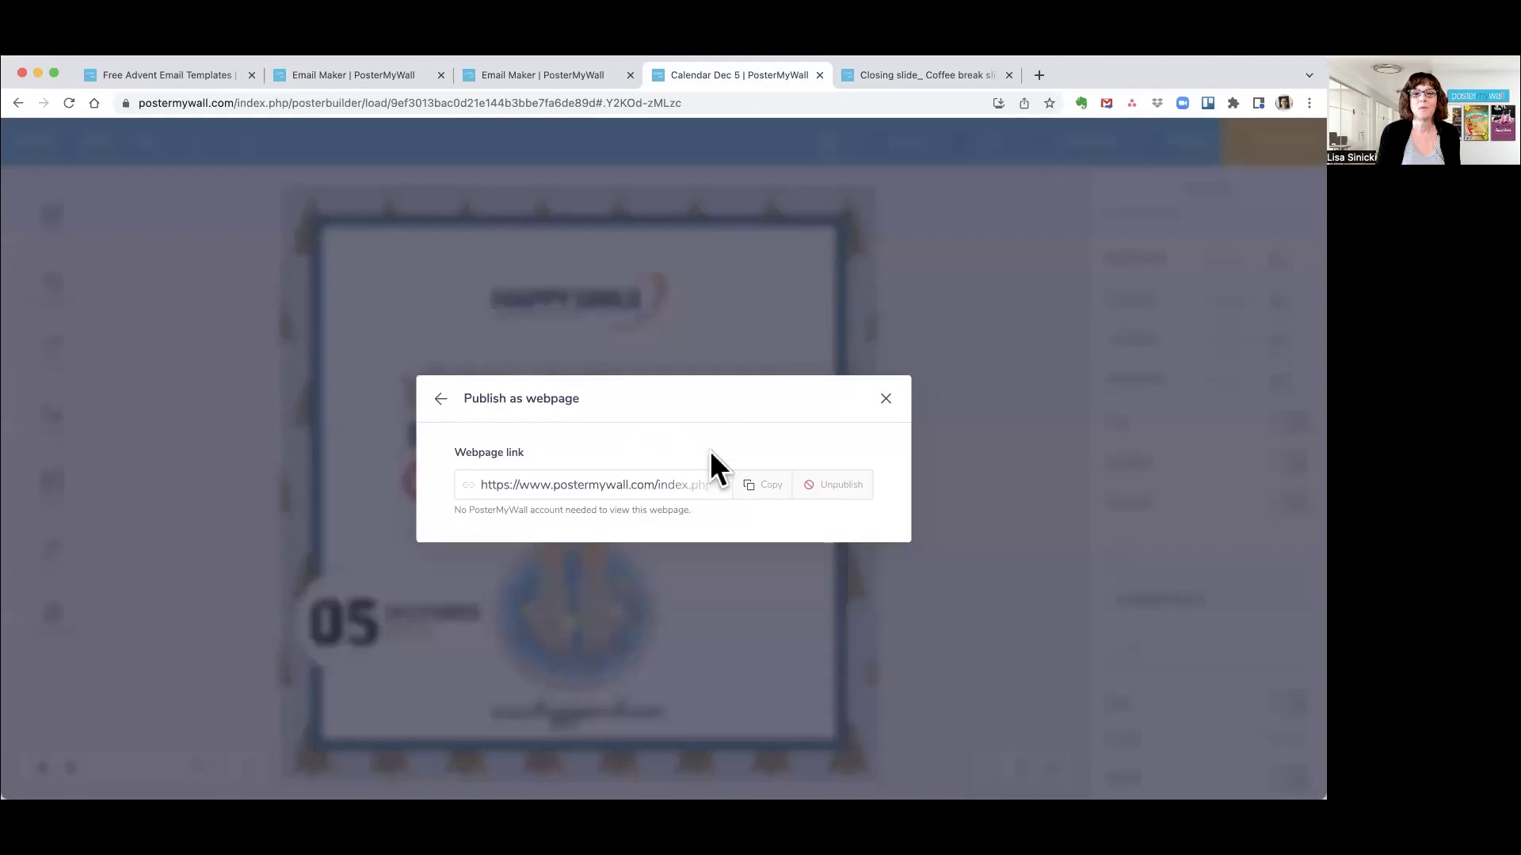
# Paste the Dec 5 post's web address as the link of the day 05 calendar tile
pyautogui.click(553, 75)
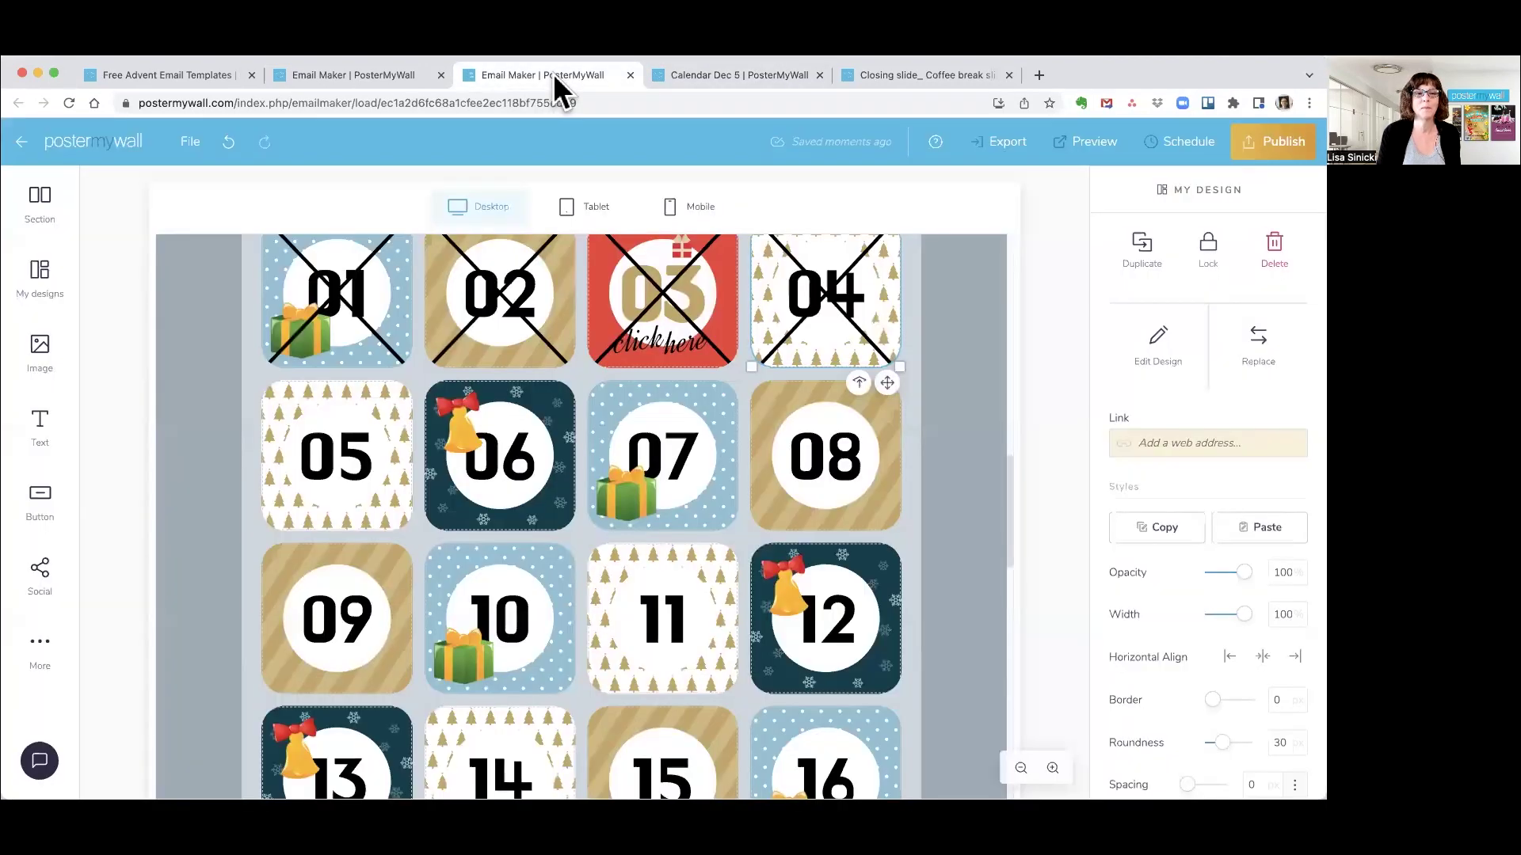
pyautogui.click(325, 466)
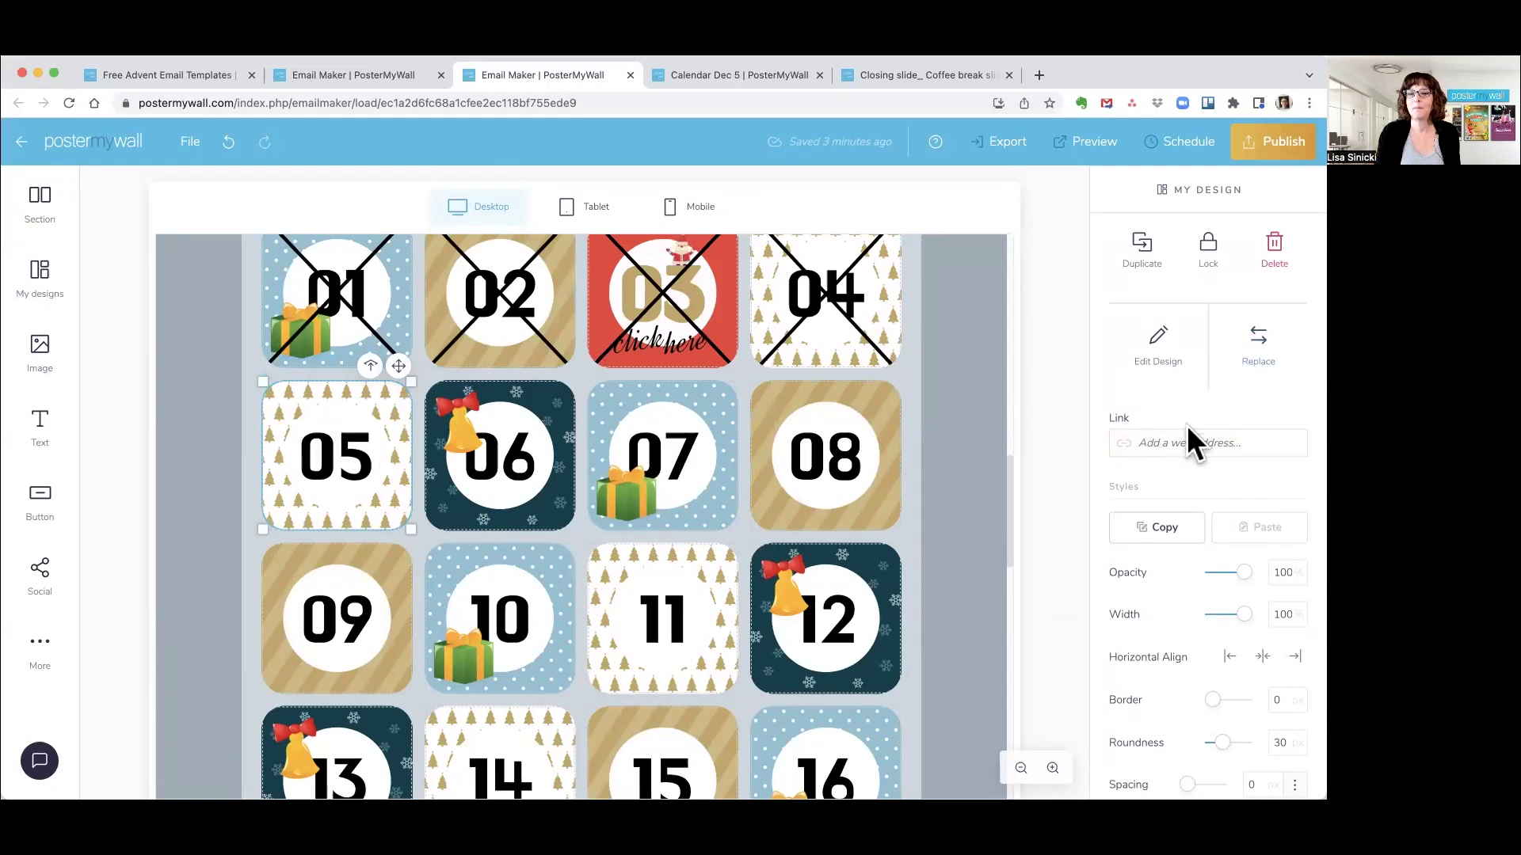
pyautogui.click(1169, 443)
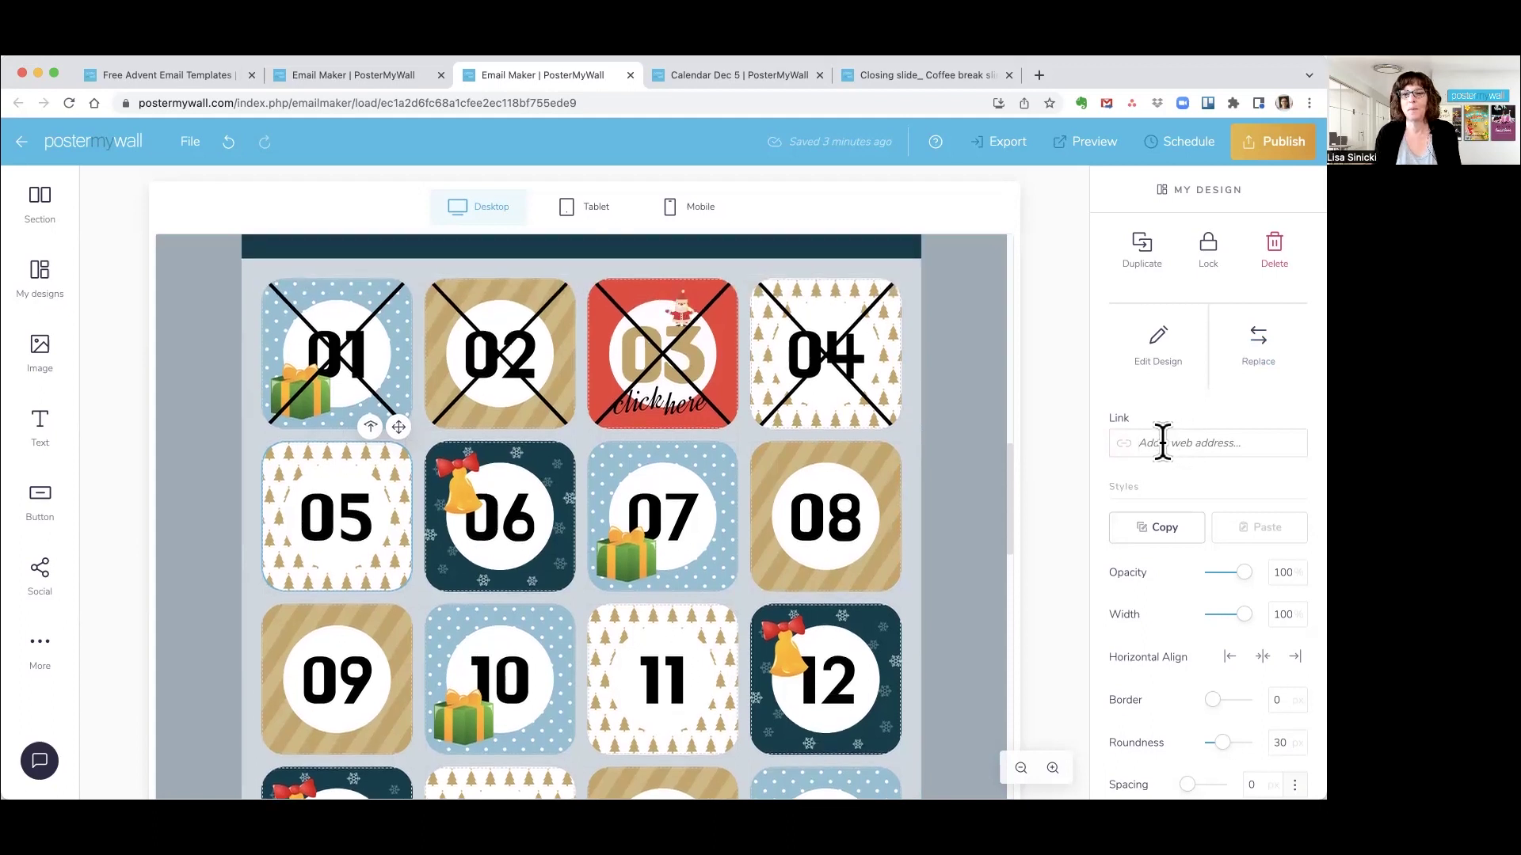
pyautogui.press('super+v')
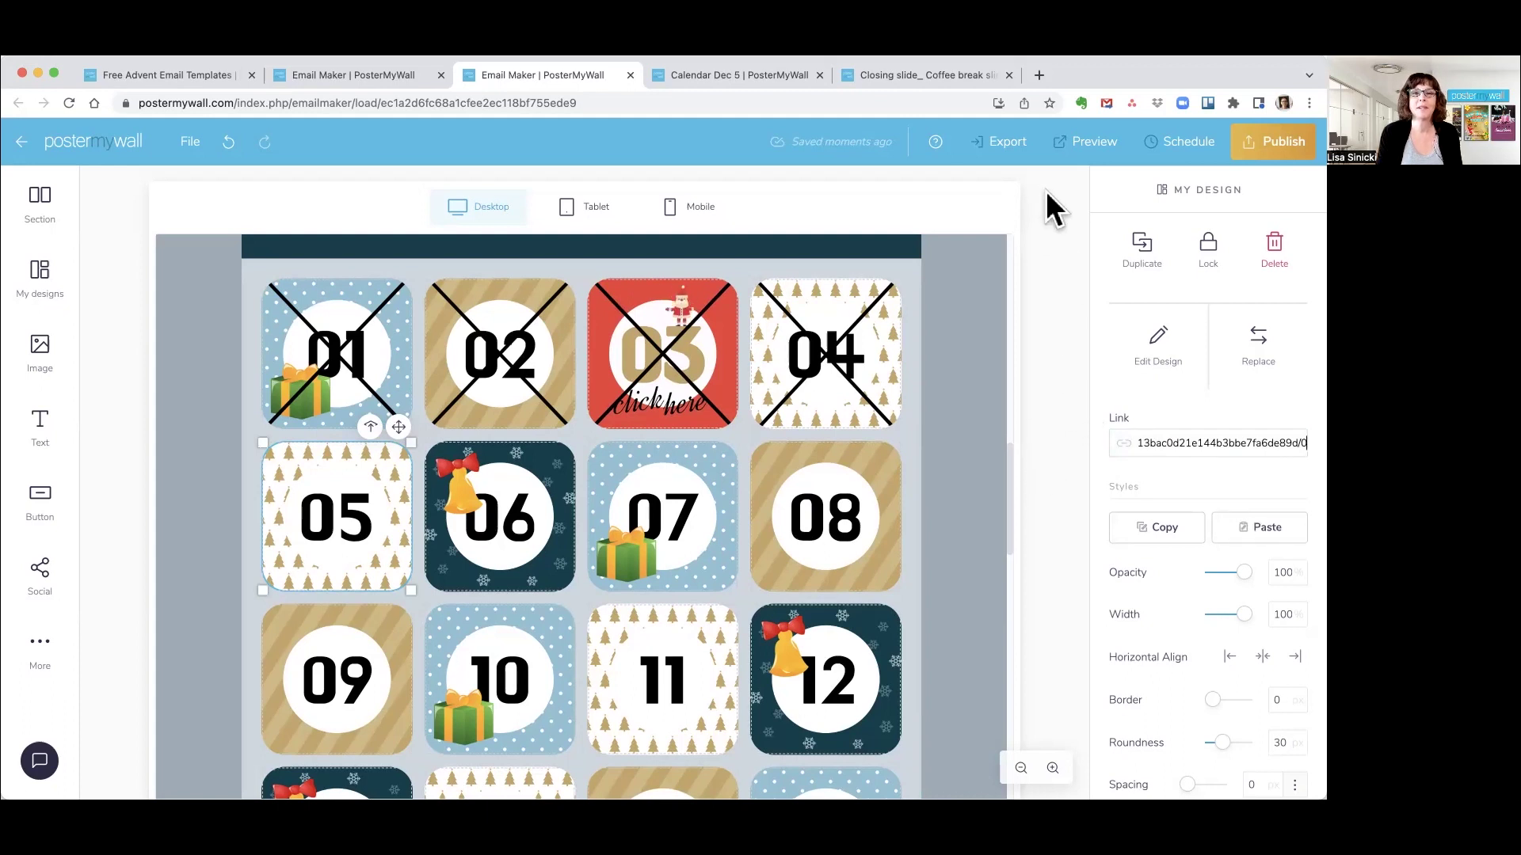
# Check the email in tablet, mobile and desktop previews, then start publishing it as a campaign
pyautogui.click(586, 212)
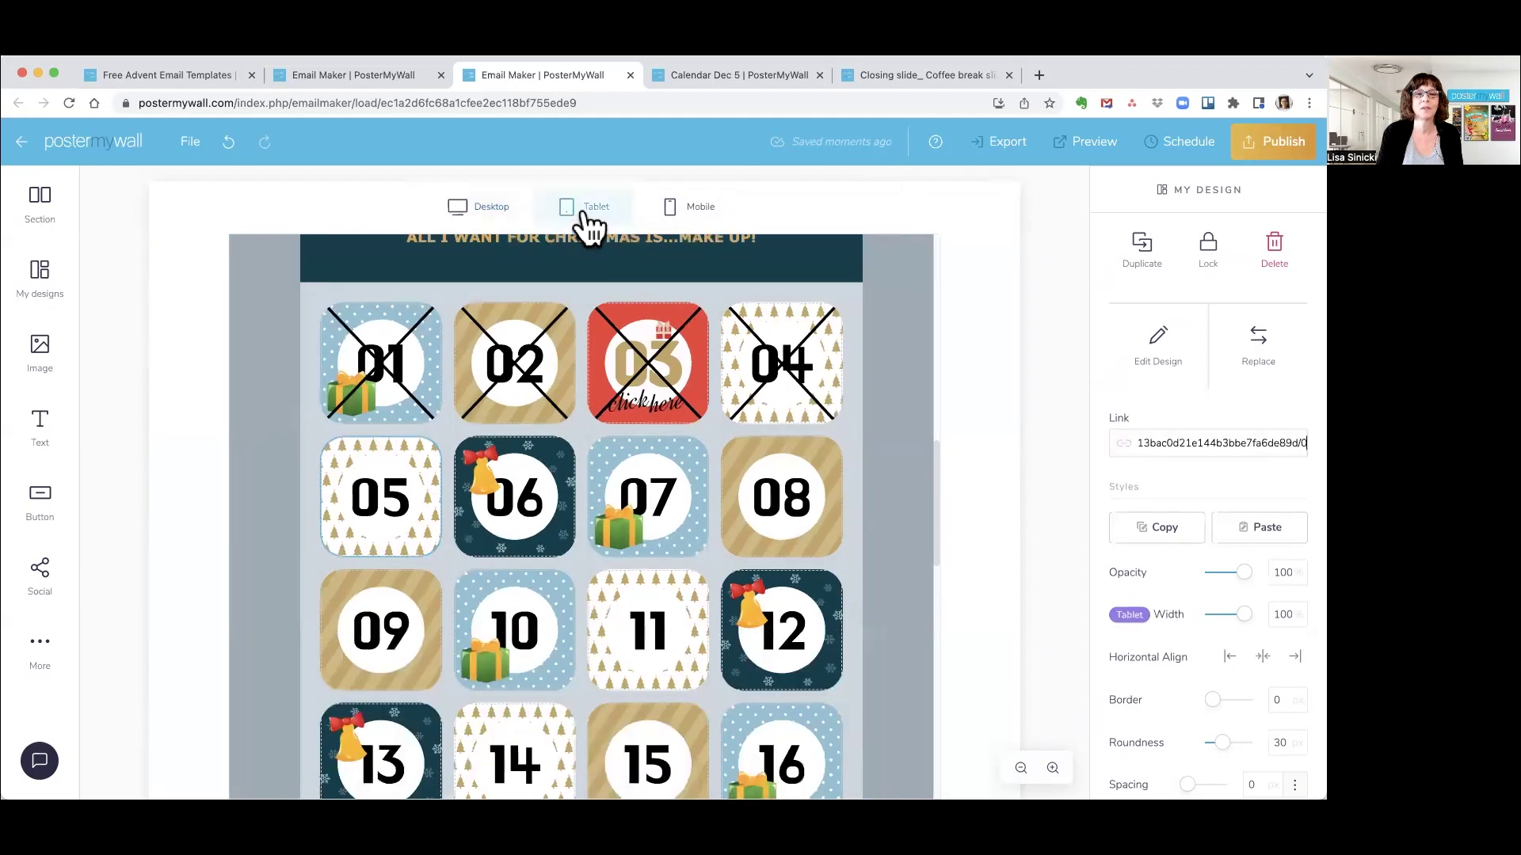
pyautogui.click(682, 209)
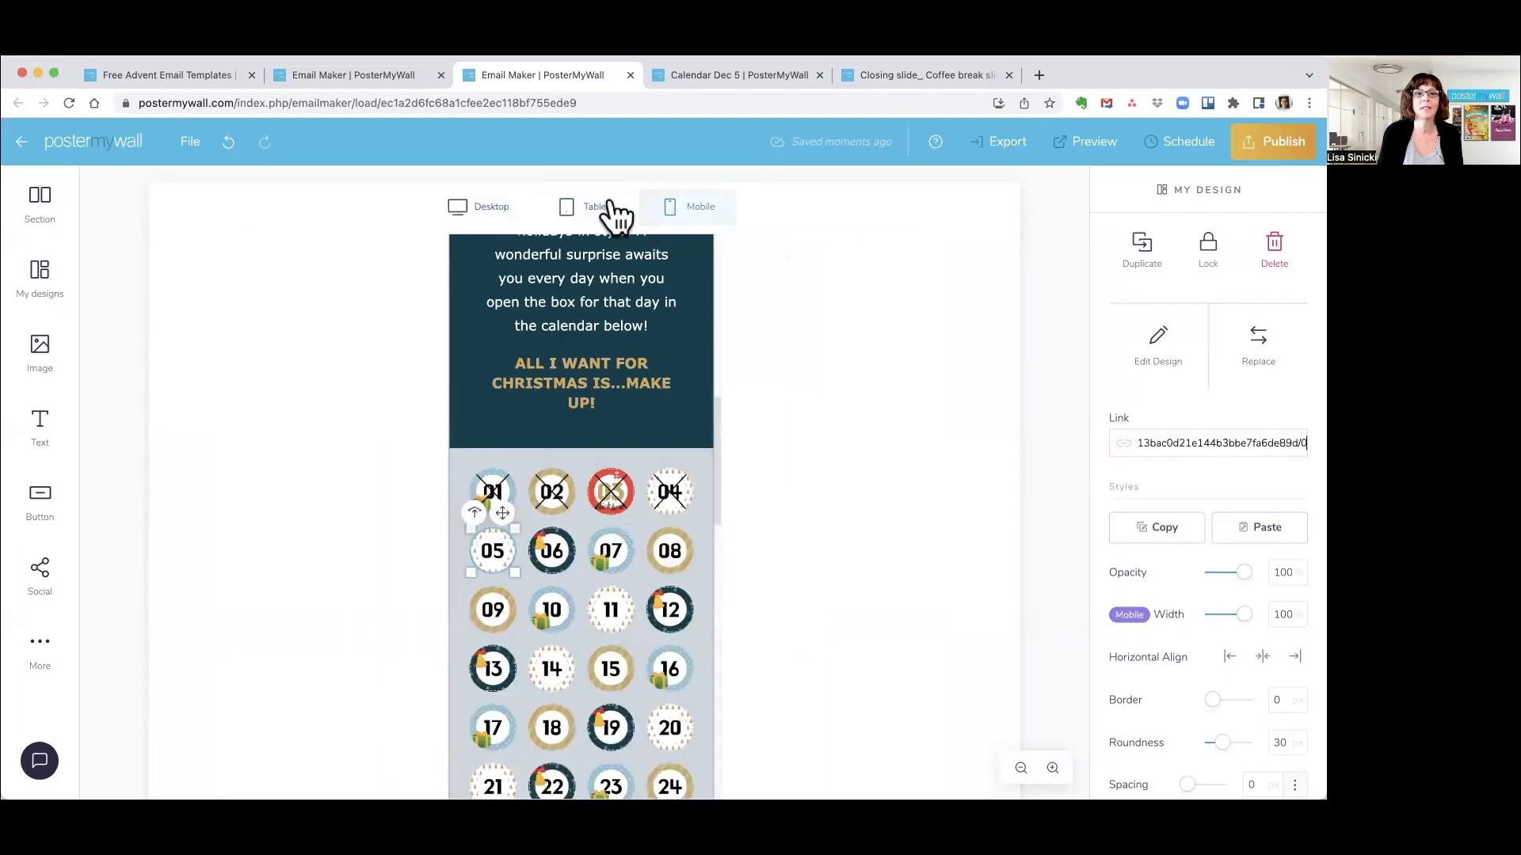
pyautogui.click(453, 208)
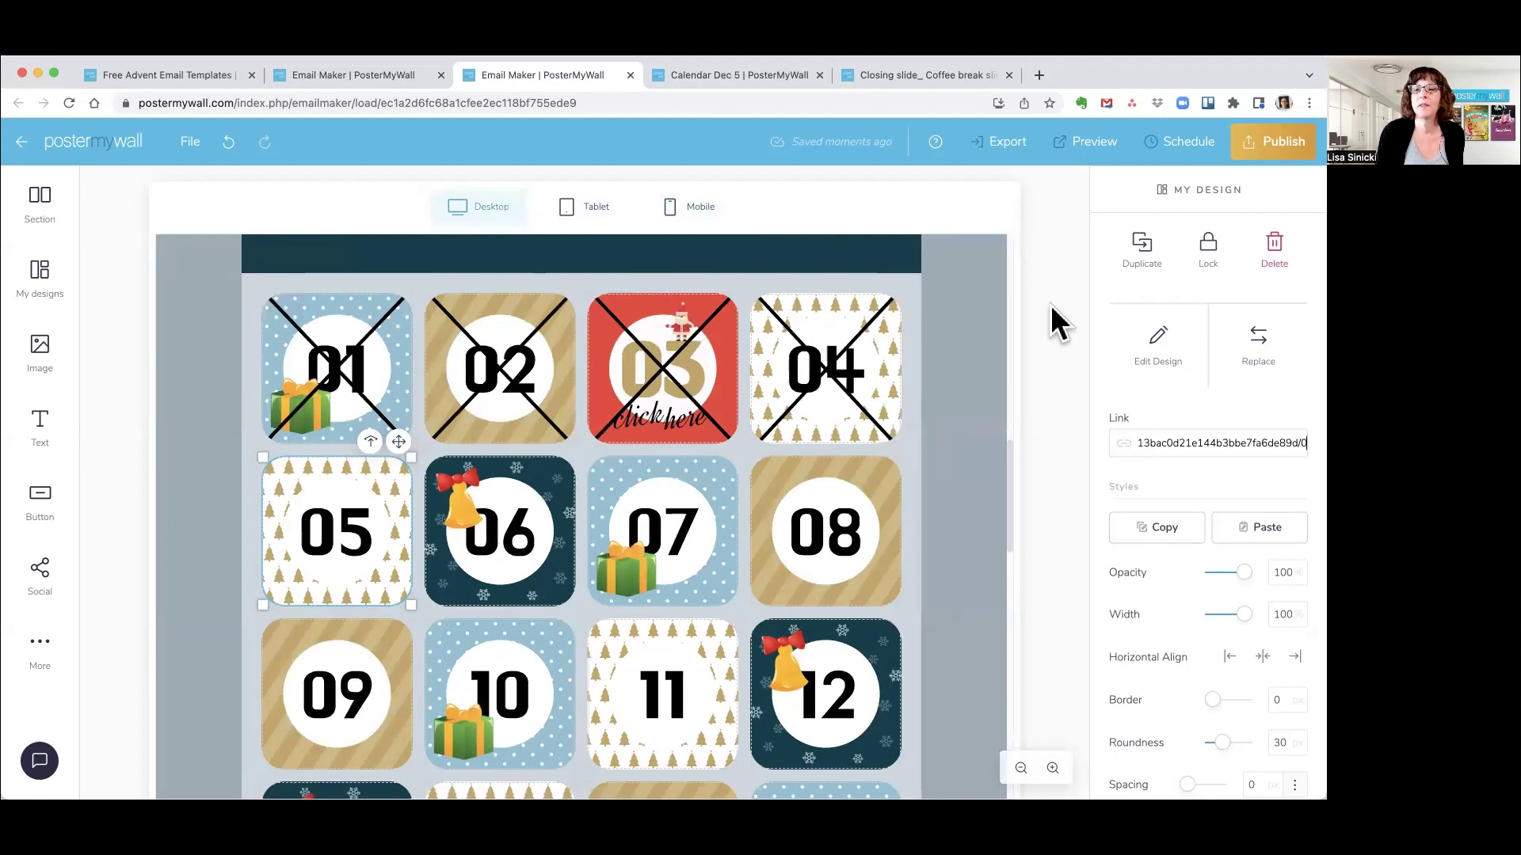
pyautogui.click(1277, 144)
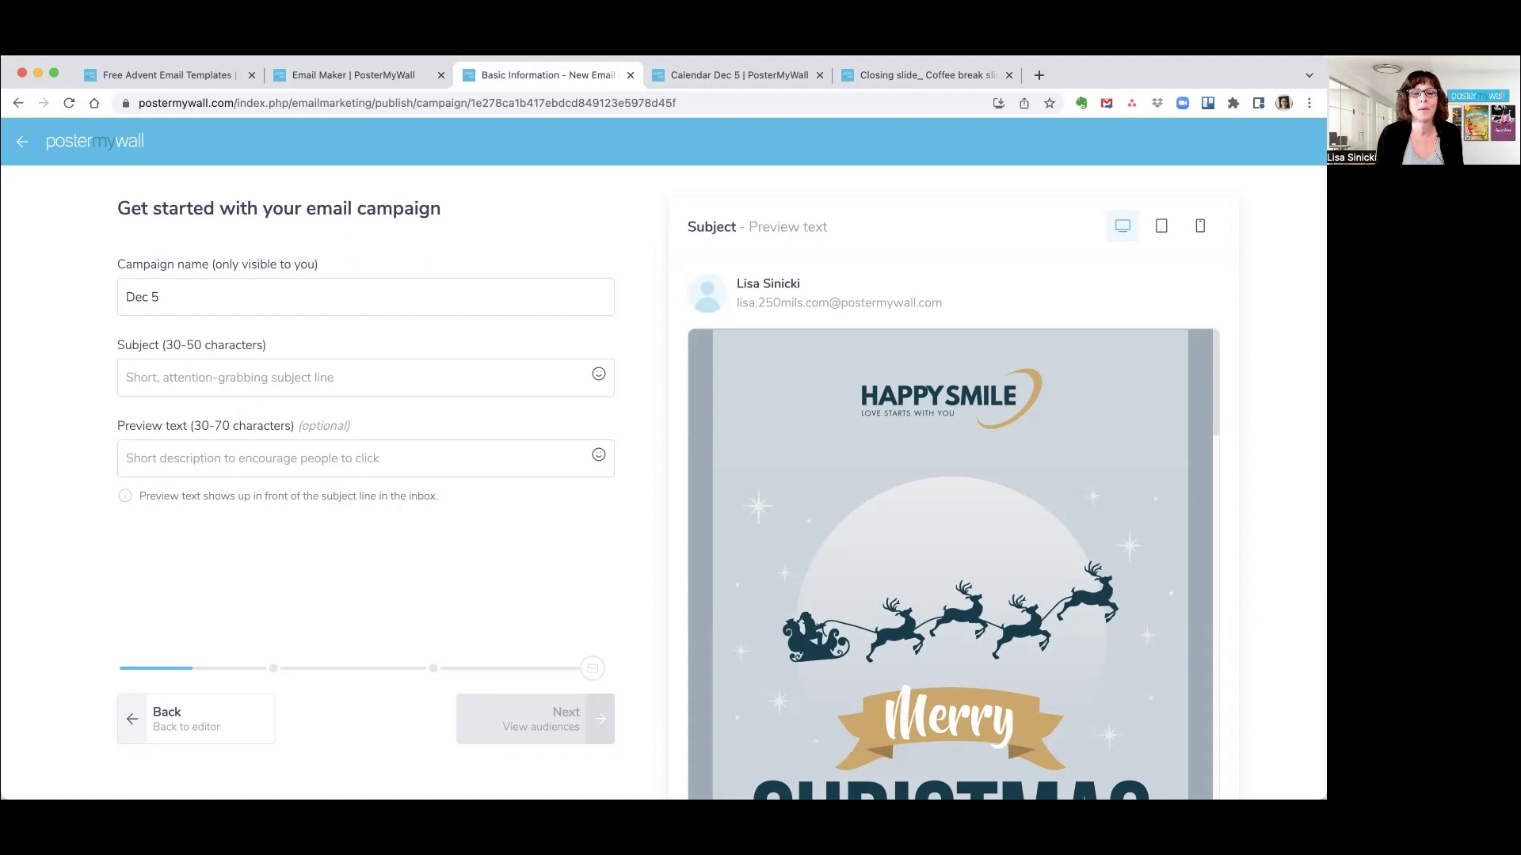
# Enter subject 'Best savings of the year' and preview text 'One day only', then continue to audiences
pyautogui.click(184, 382)
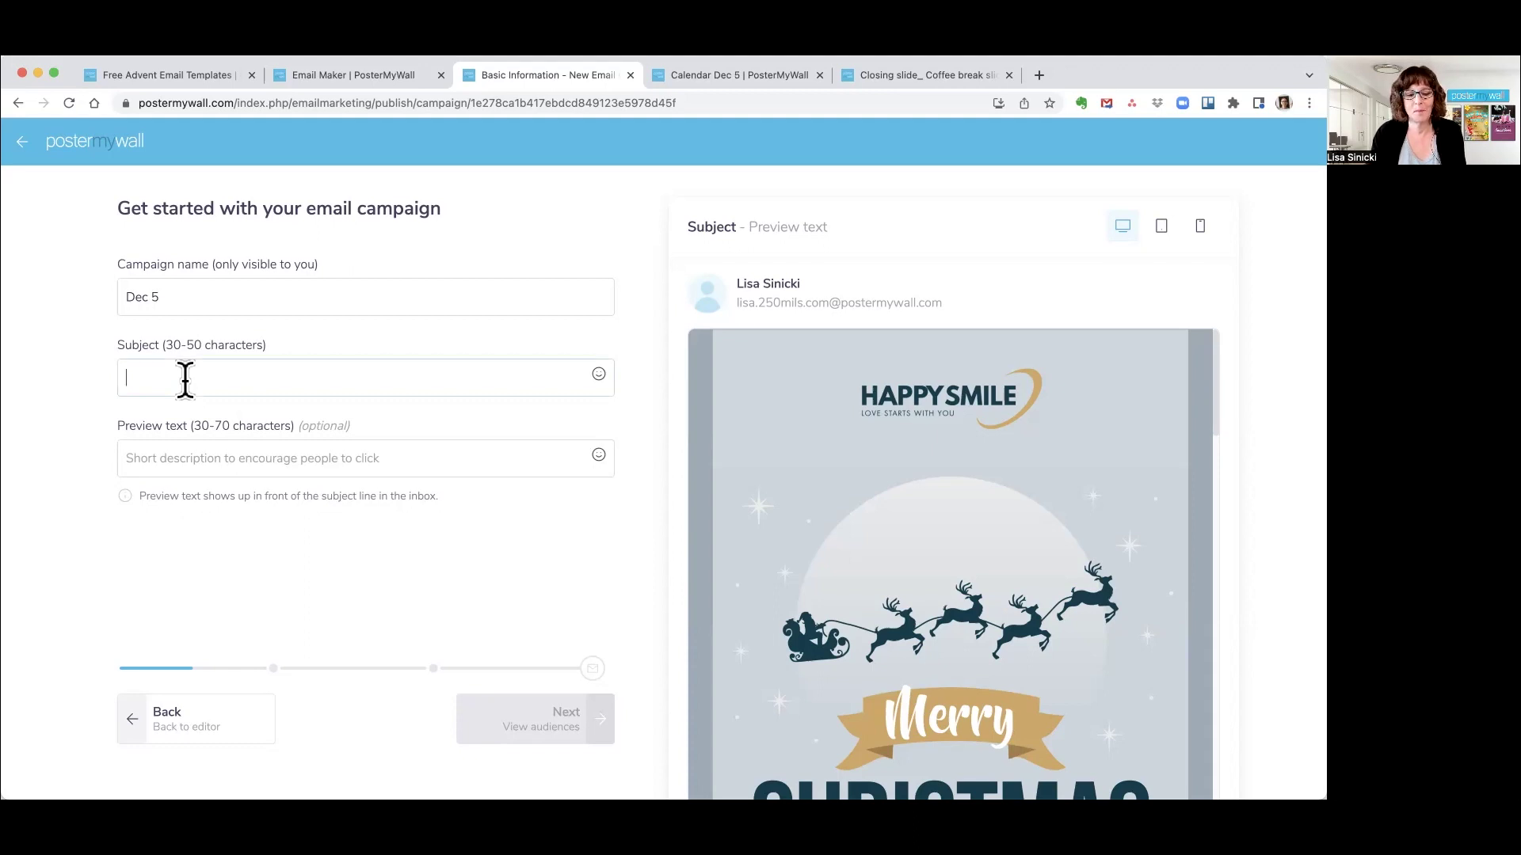
pyautogui.write('Best s')
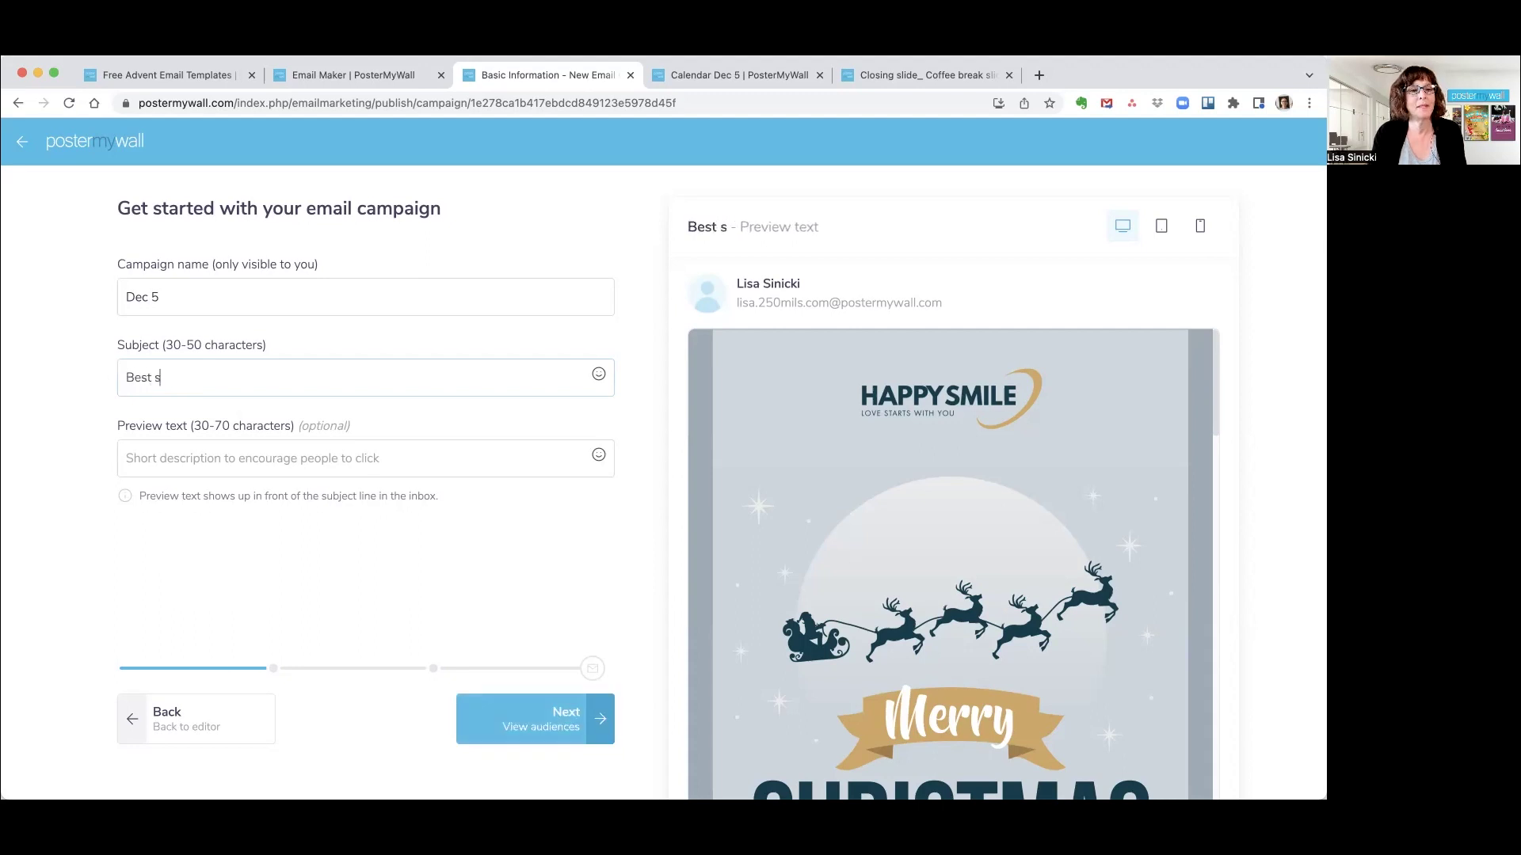
pyautogui.write('avings of')
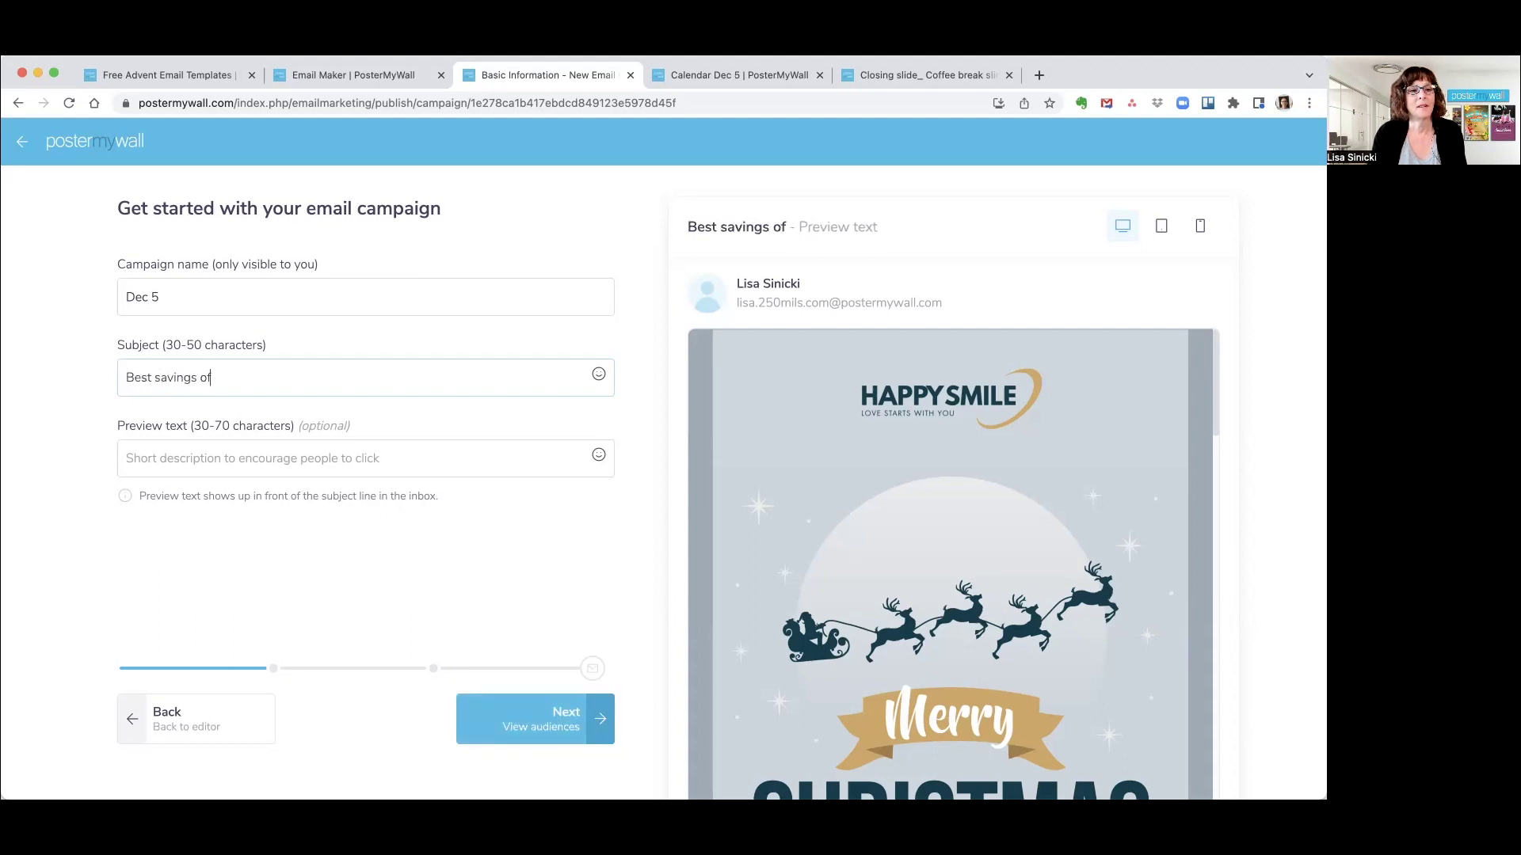
pyautogui.write(' the year')
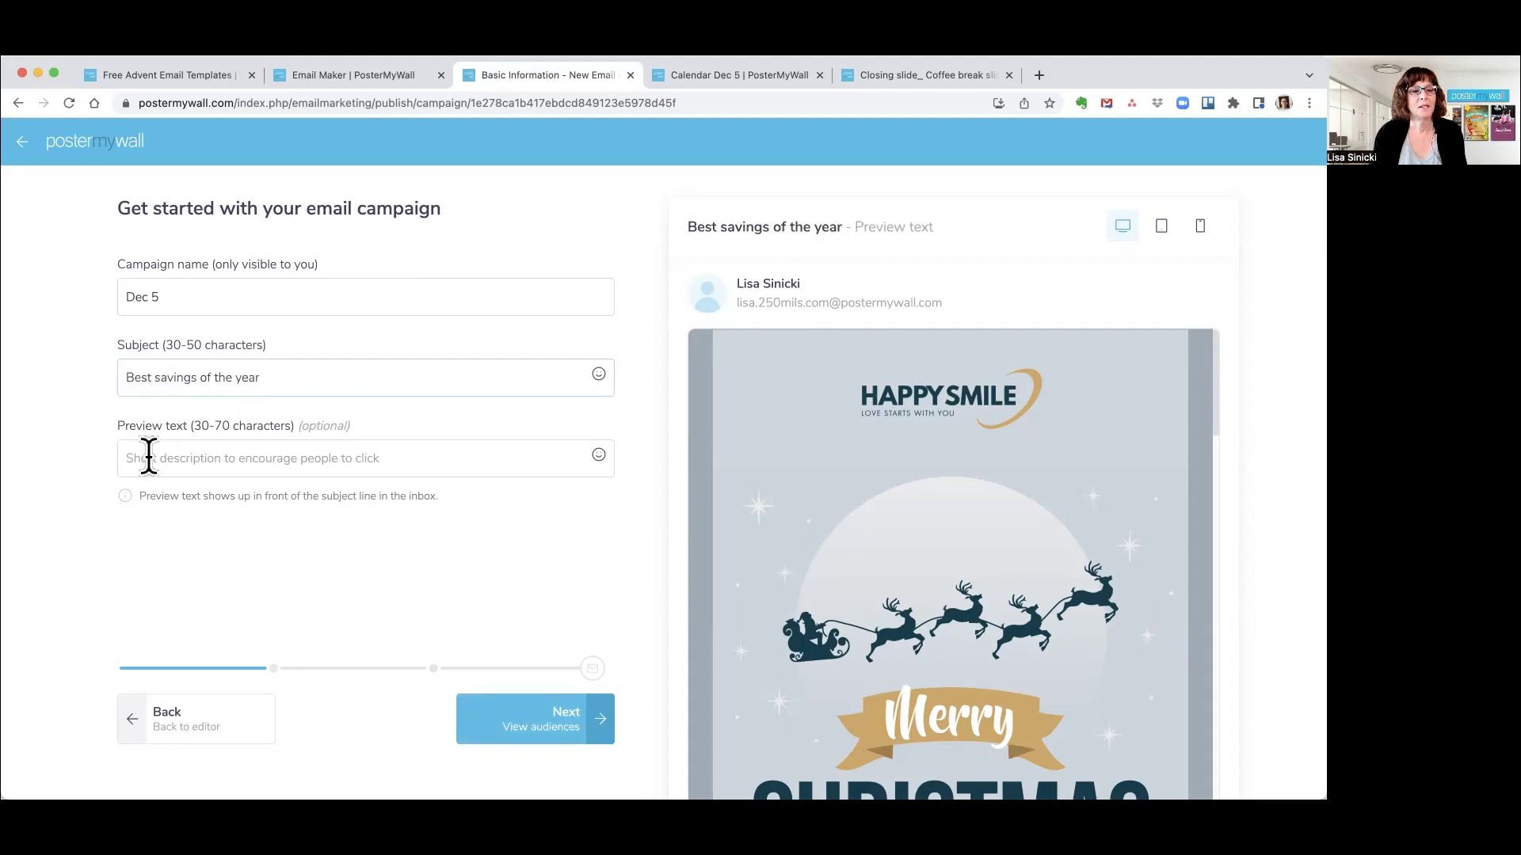
pyautogui.click(149, 457)
pyautogui.write('One d')
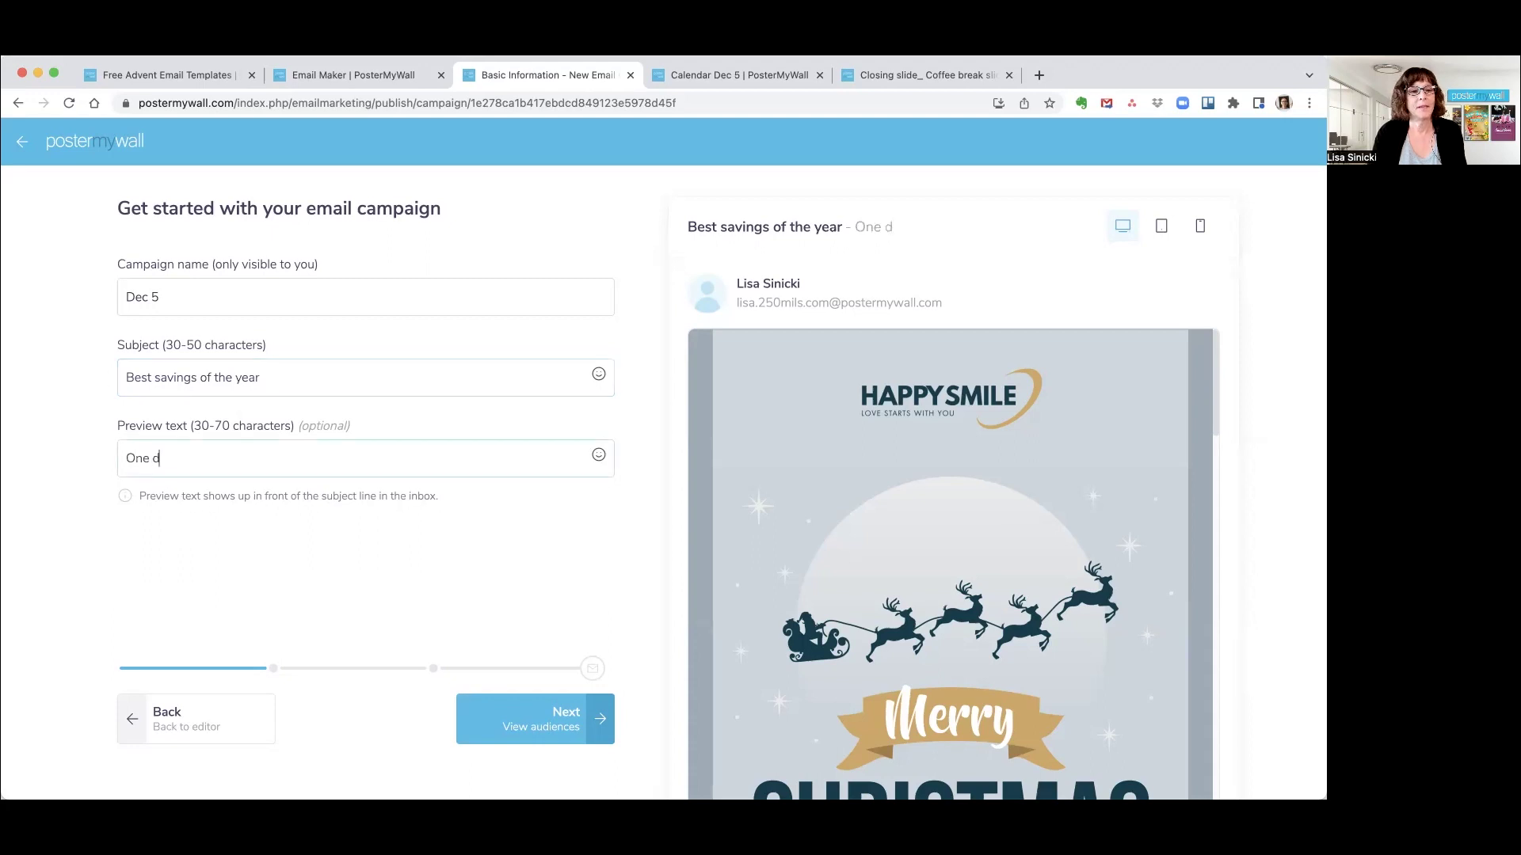
pyautogui.write('ay only')
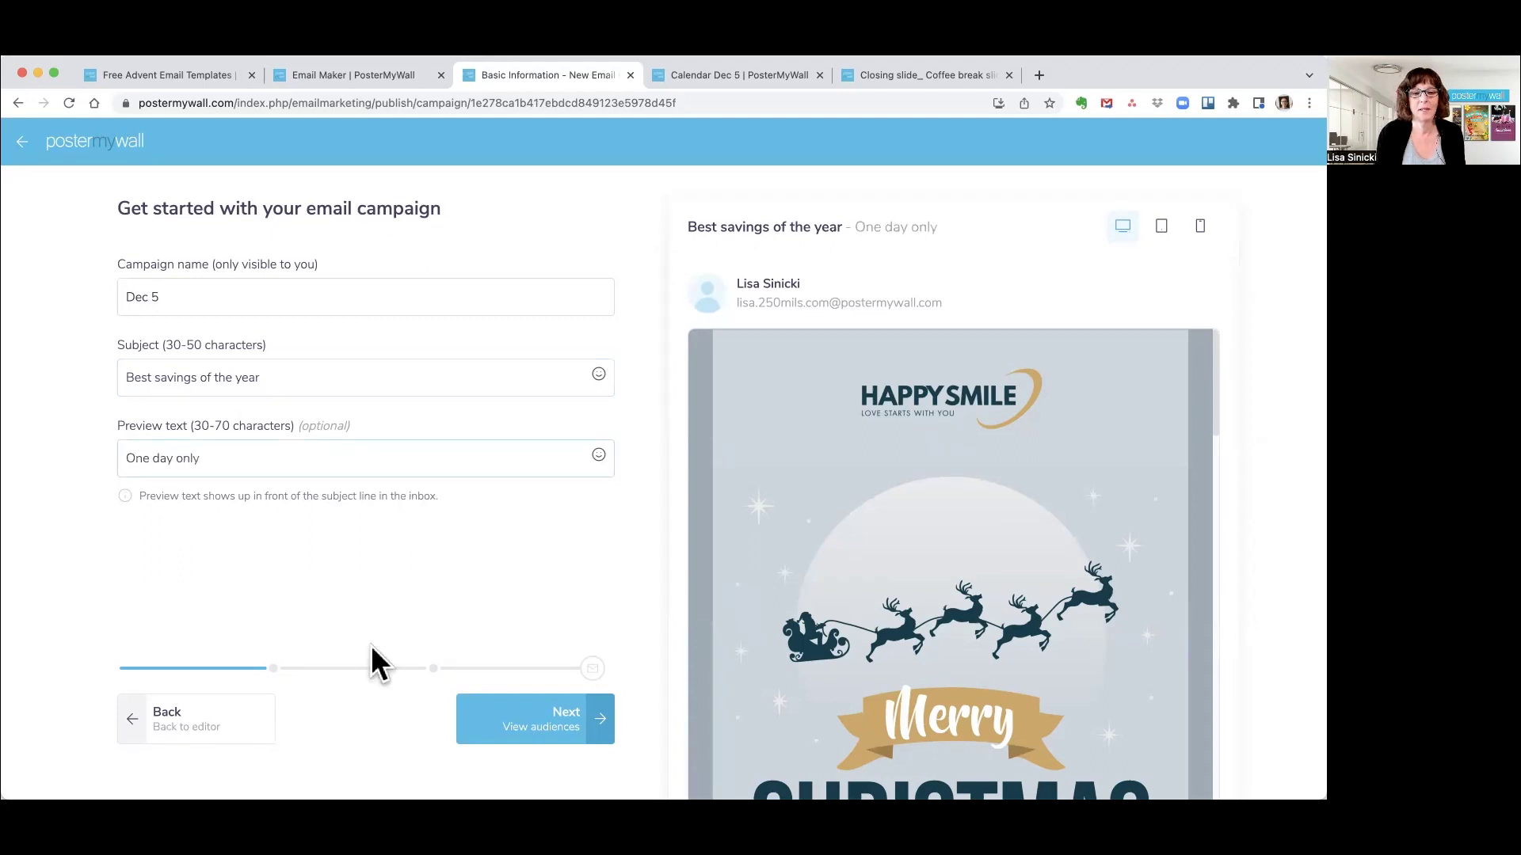
pyautogui.click(535, 718)
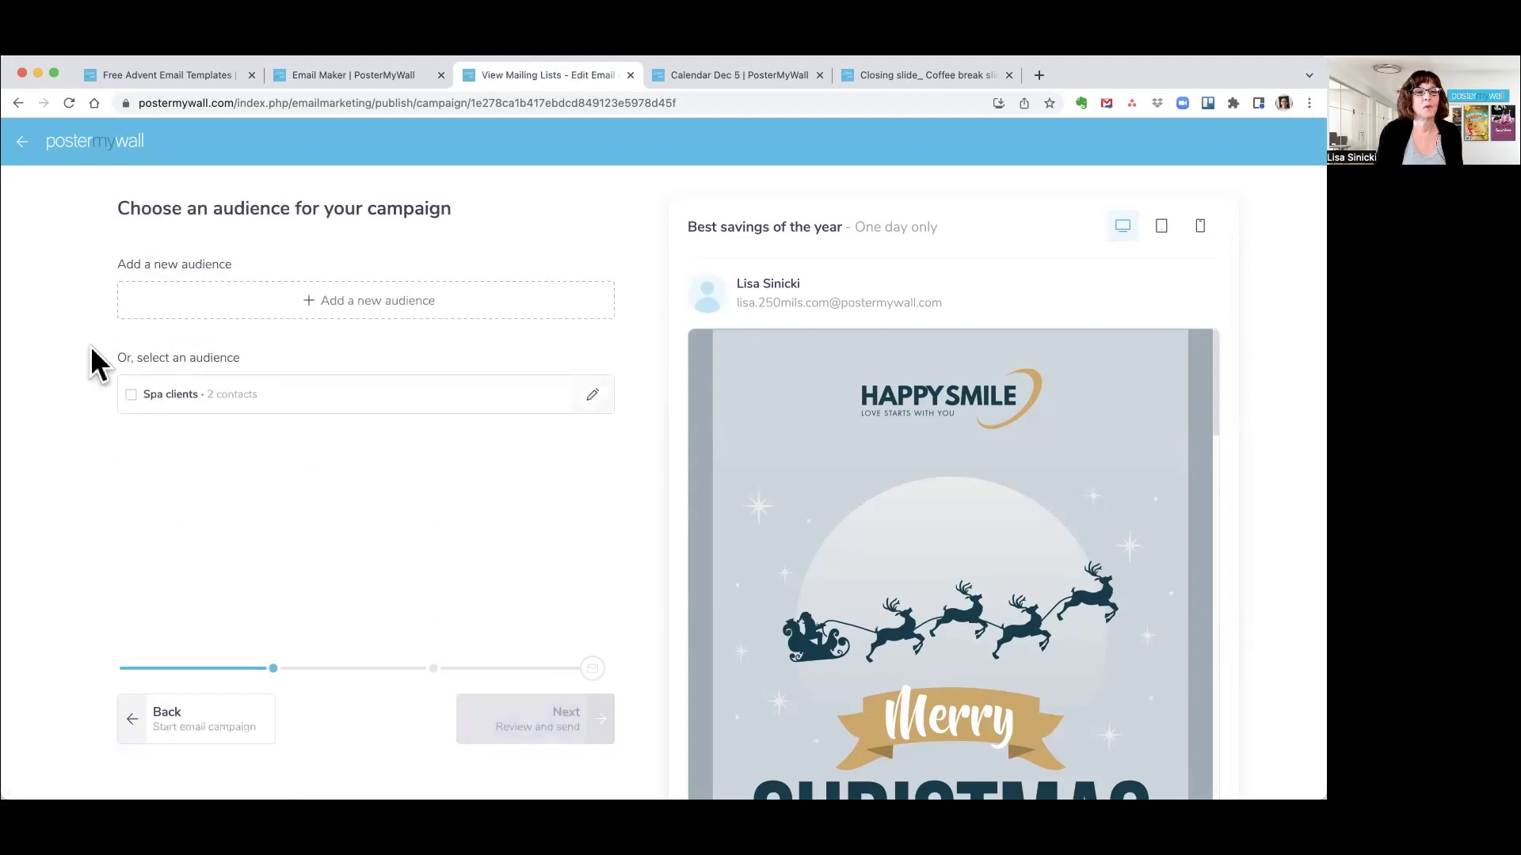
# Choose the Spa clients audience and review the campaign in tablet, phone and desktop previews
pyautogui.click(131, 396)
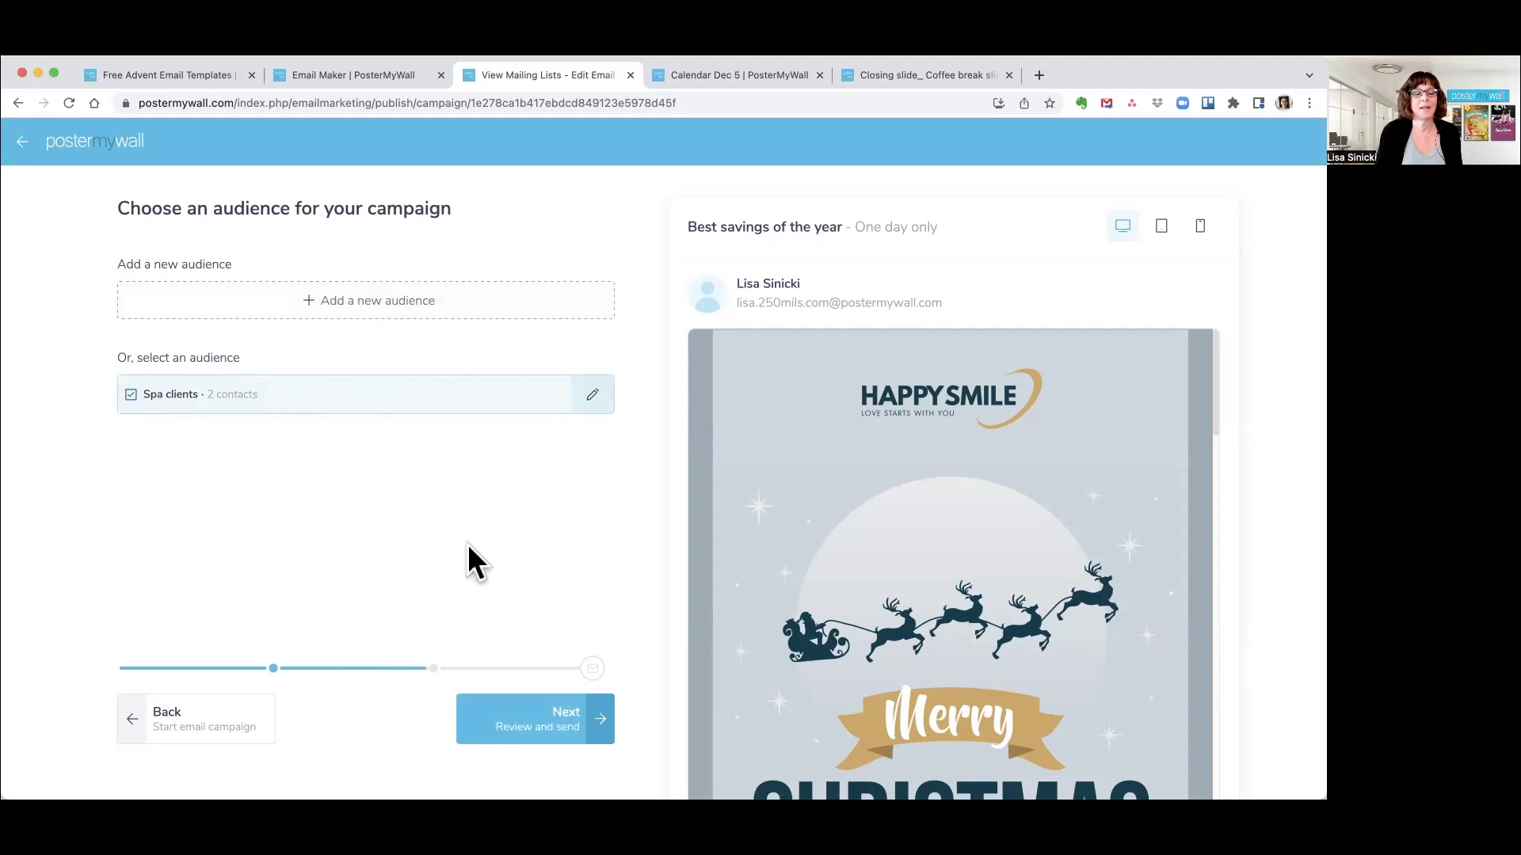
pyautogui.click(610, 730)
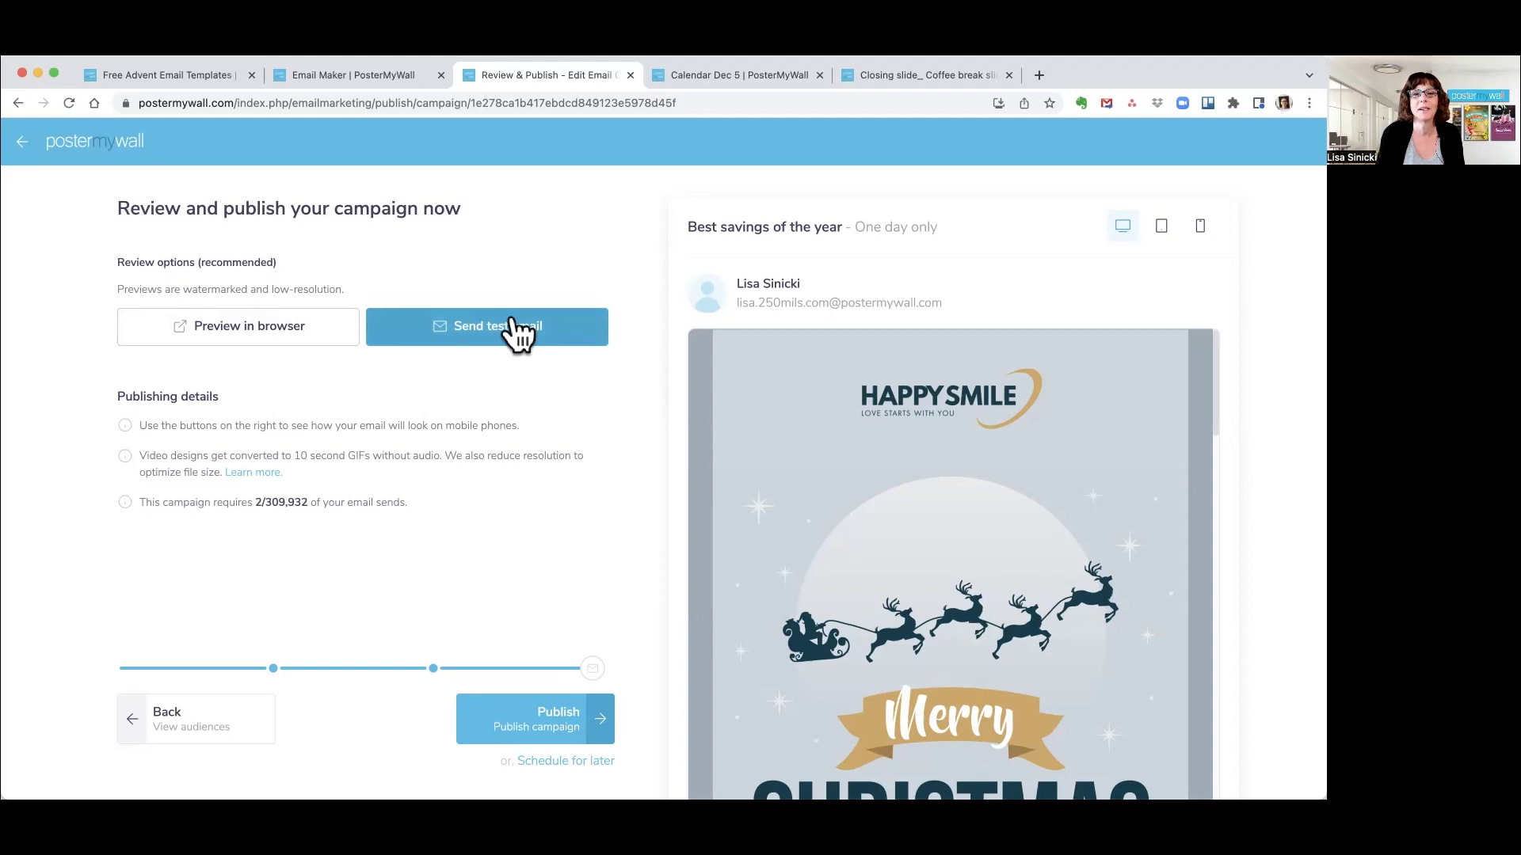
pyautogui.click(1162, 230)
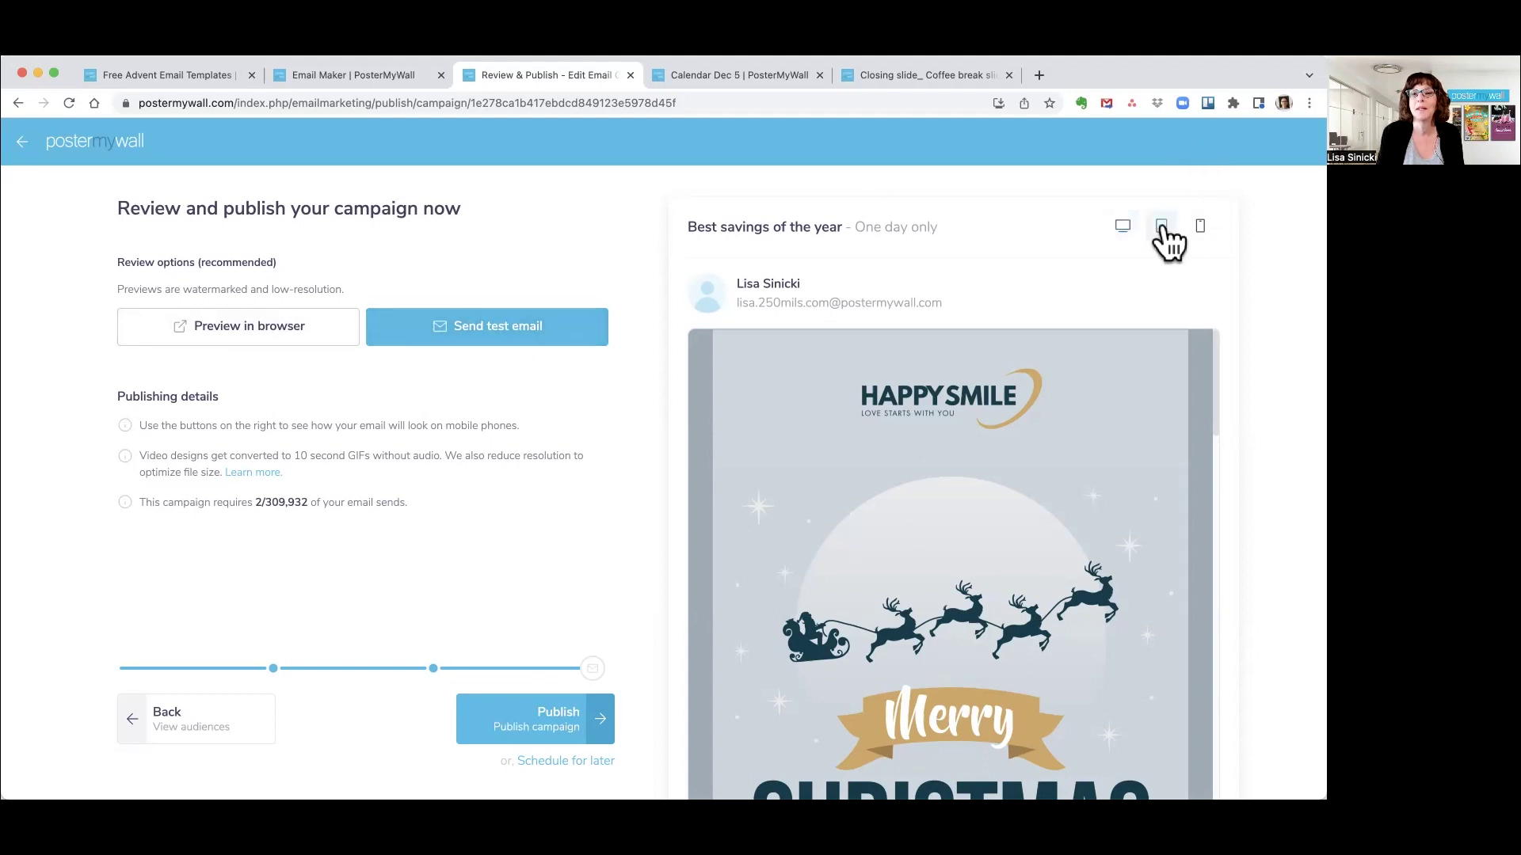
pyautogui.click(1199, 227)
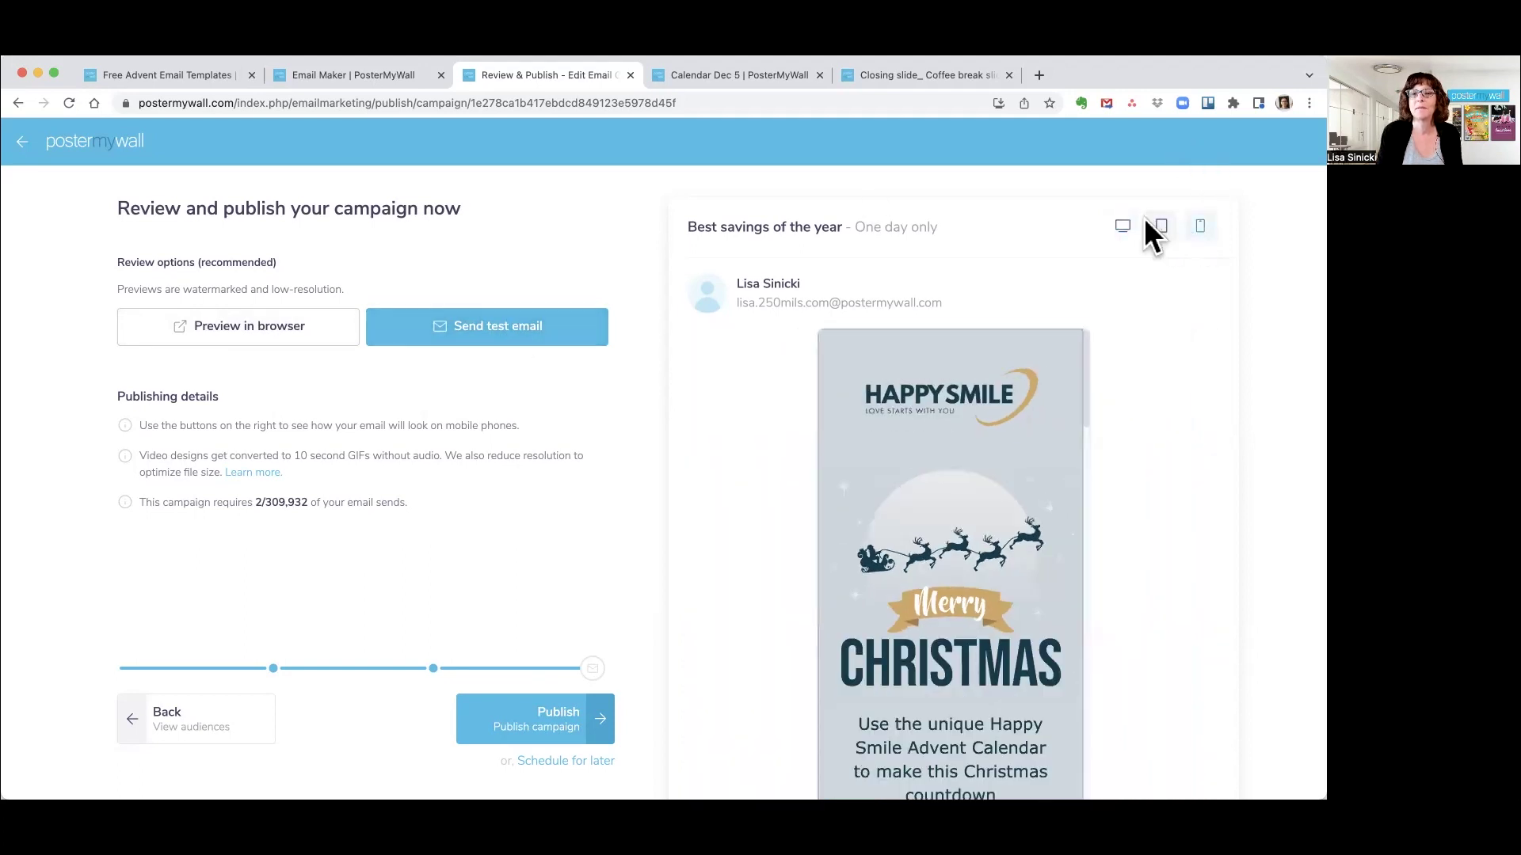
pyautogui.click(1123, 228)
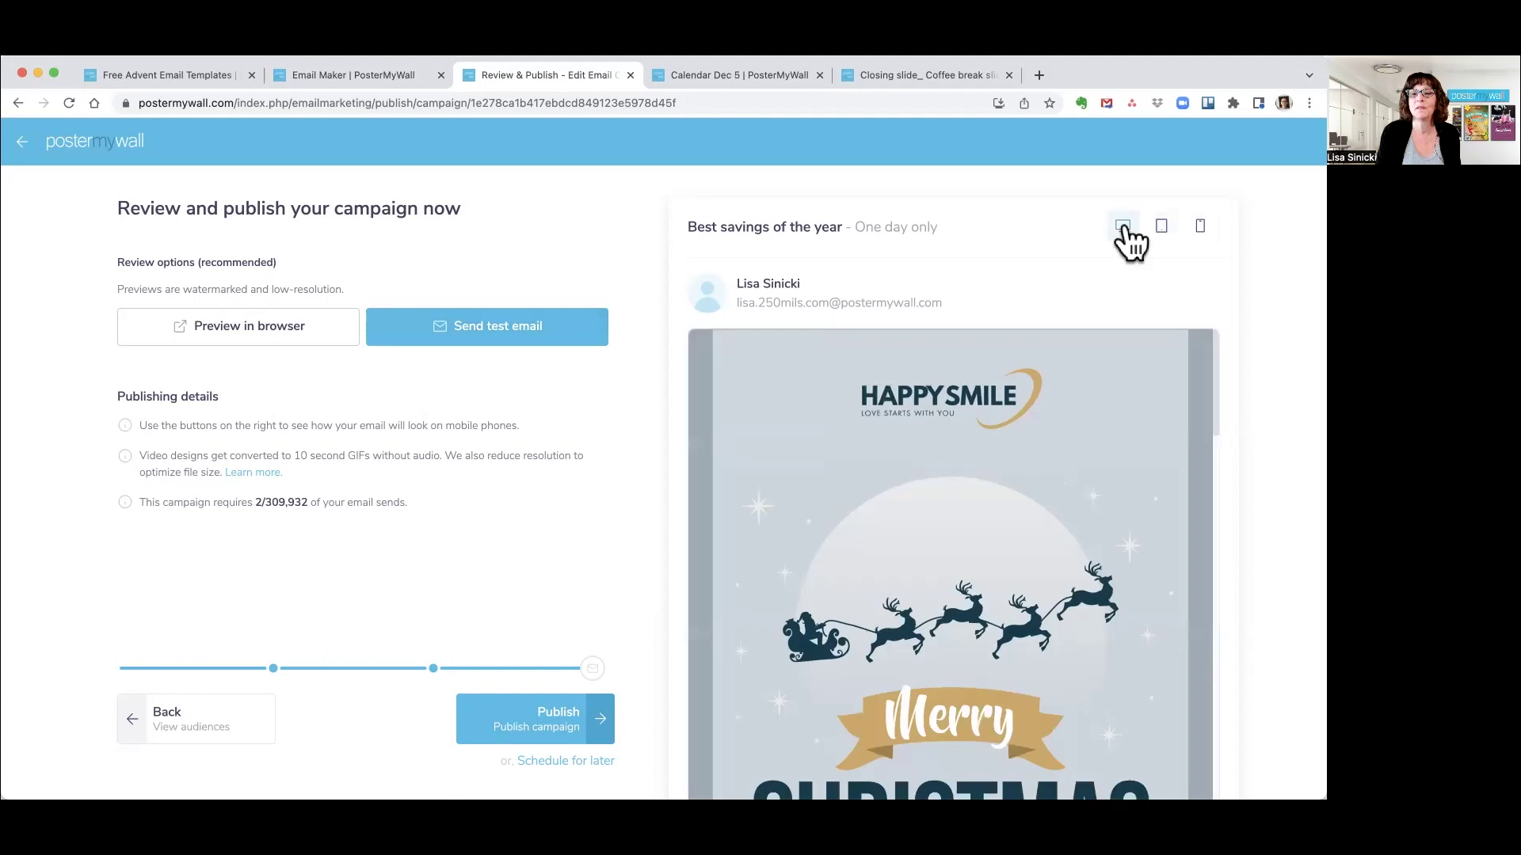
# Send a test email of the campaign to the prefilled address
pyautogui.click(504, 337)
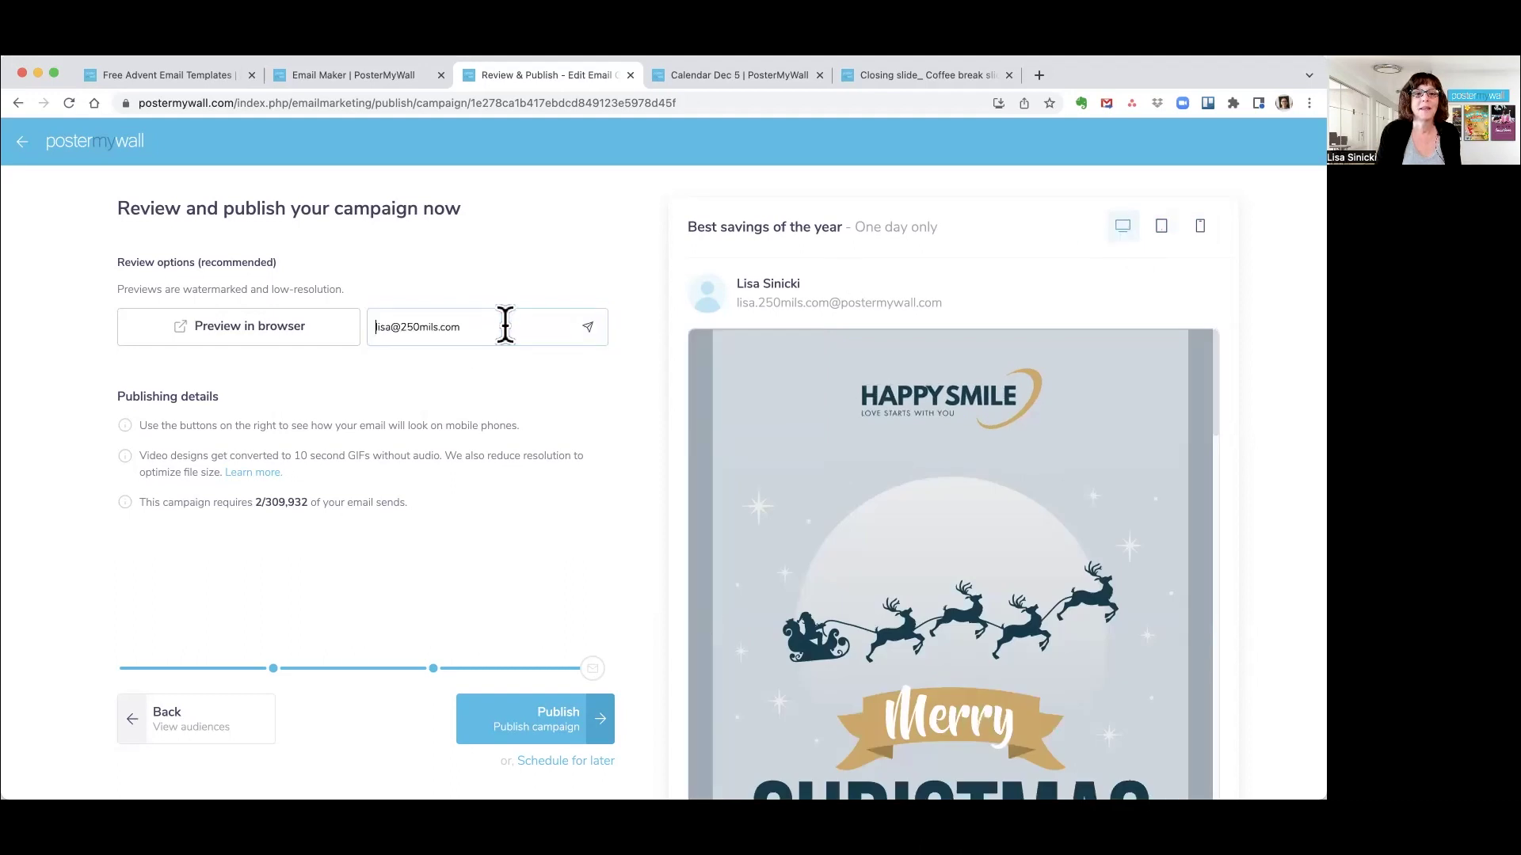
pyautogui.click(594, 333)
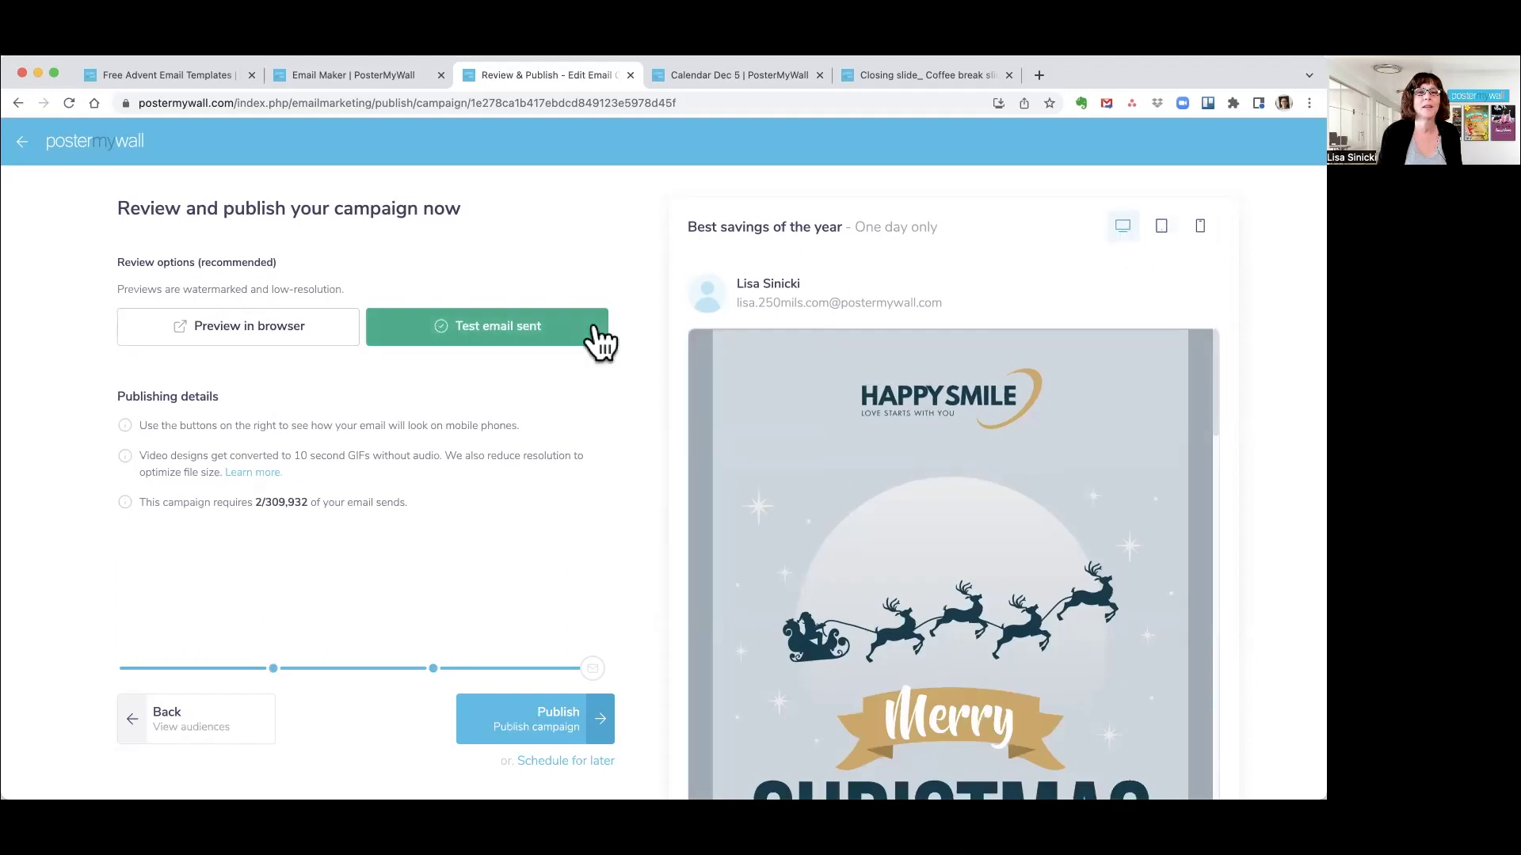
pyautogui.click(1039, 74)
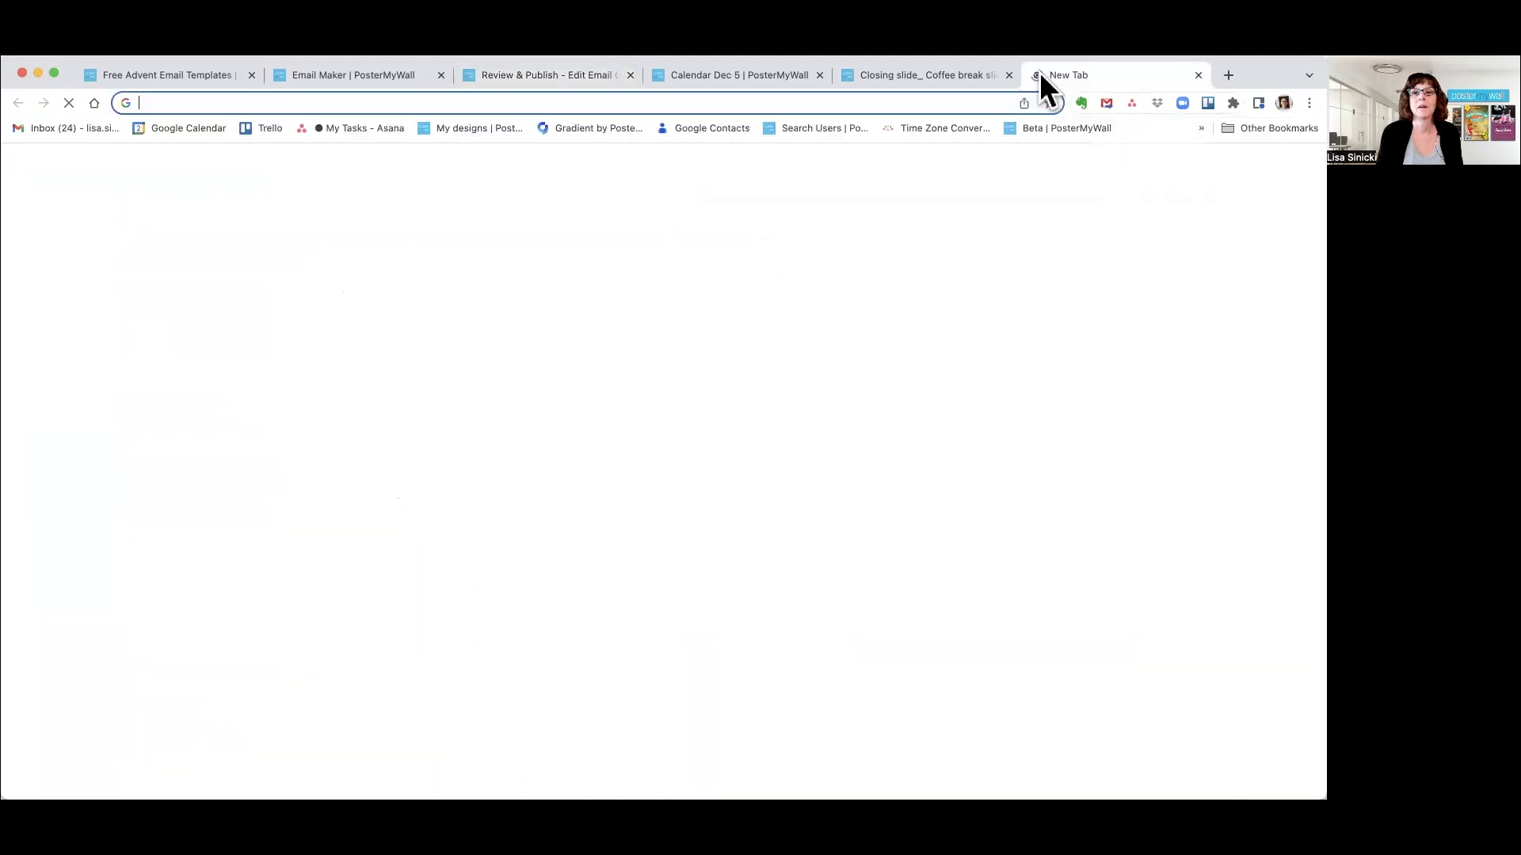
# Open the 'Best savings of the year' email from the Gmail inbox and follow its day 05 tile
pyautogui.click(38, 127)
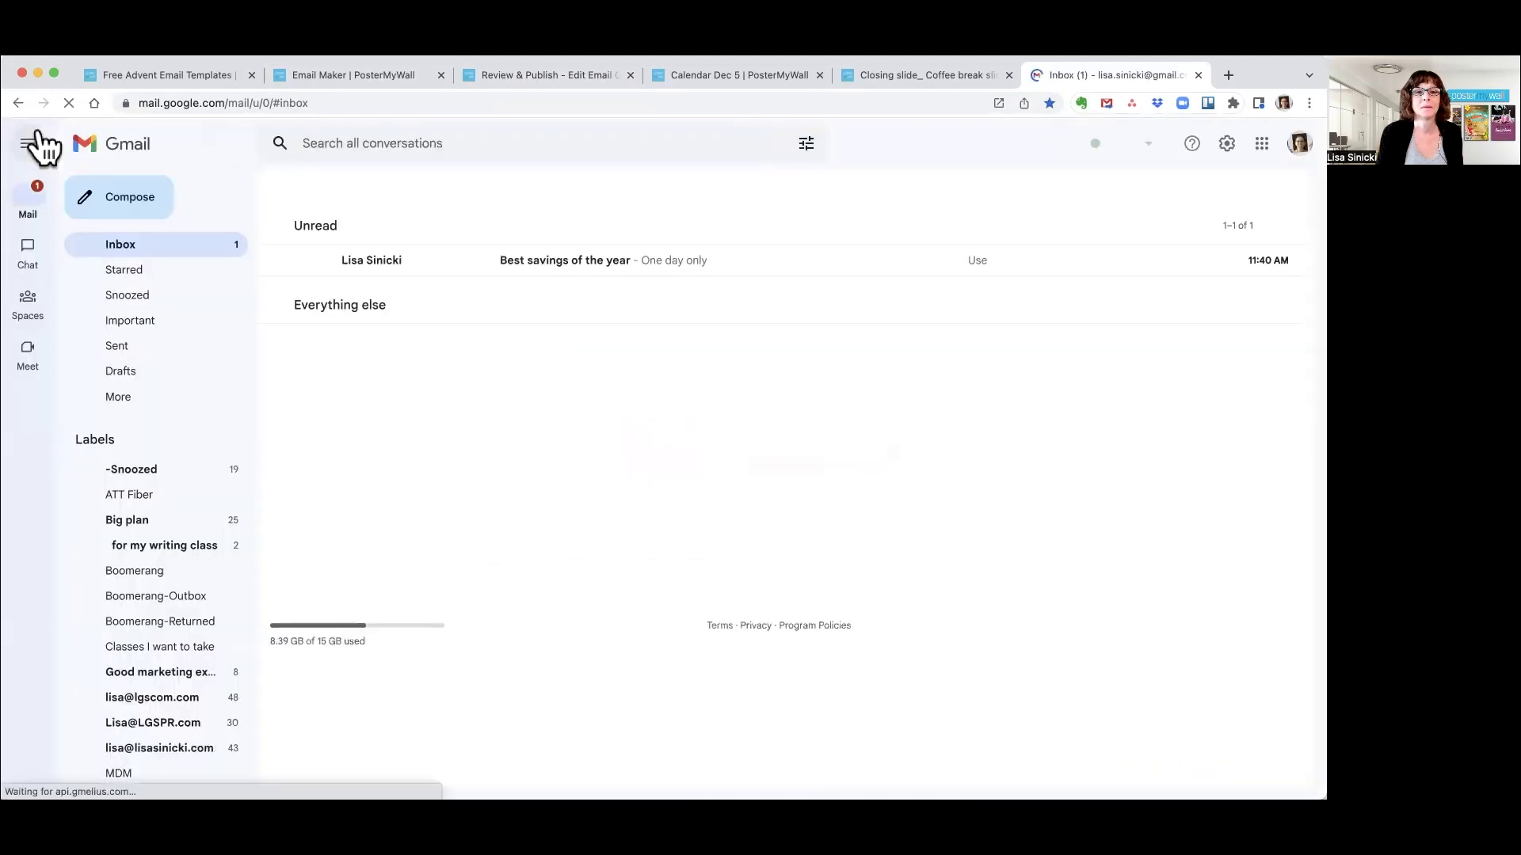
pyautogui.click(524, 261)
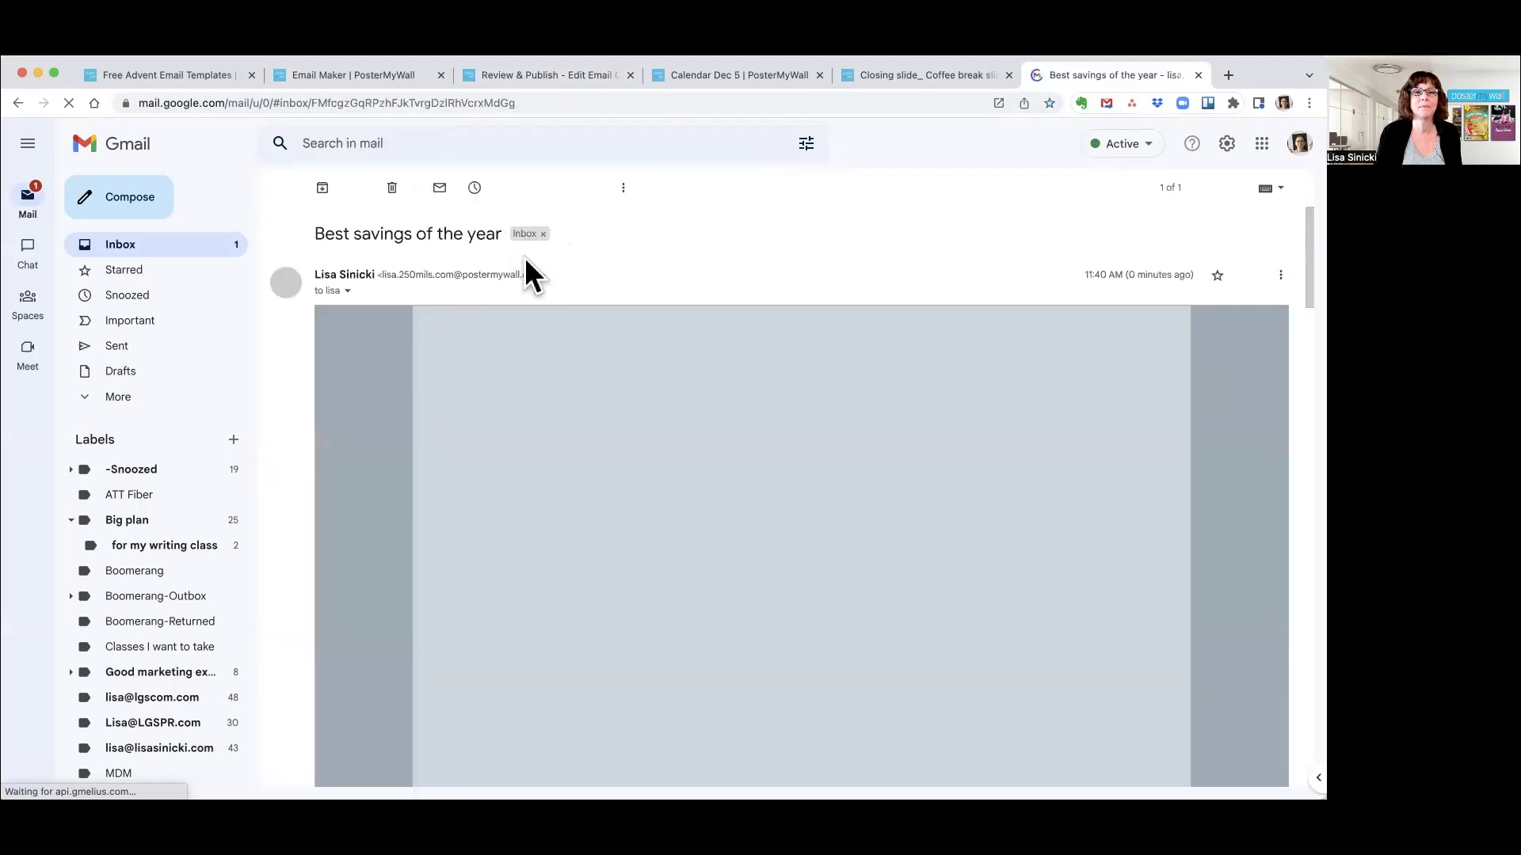
pyautogui.scroll(-10, 357, 598)
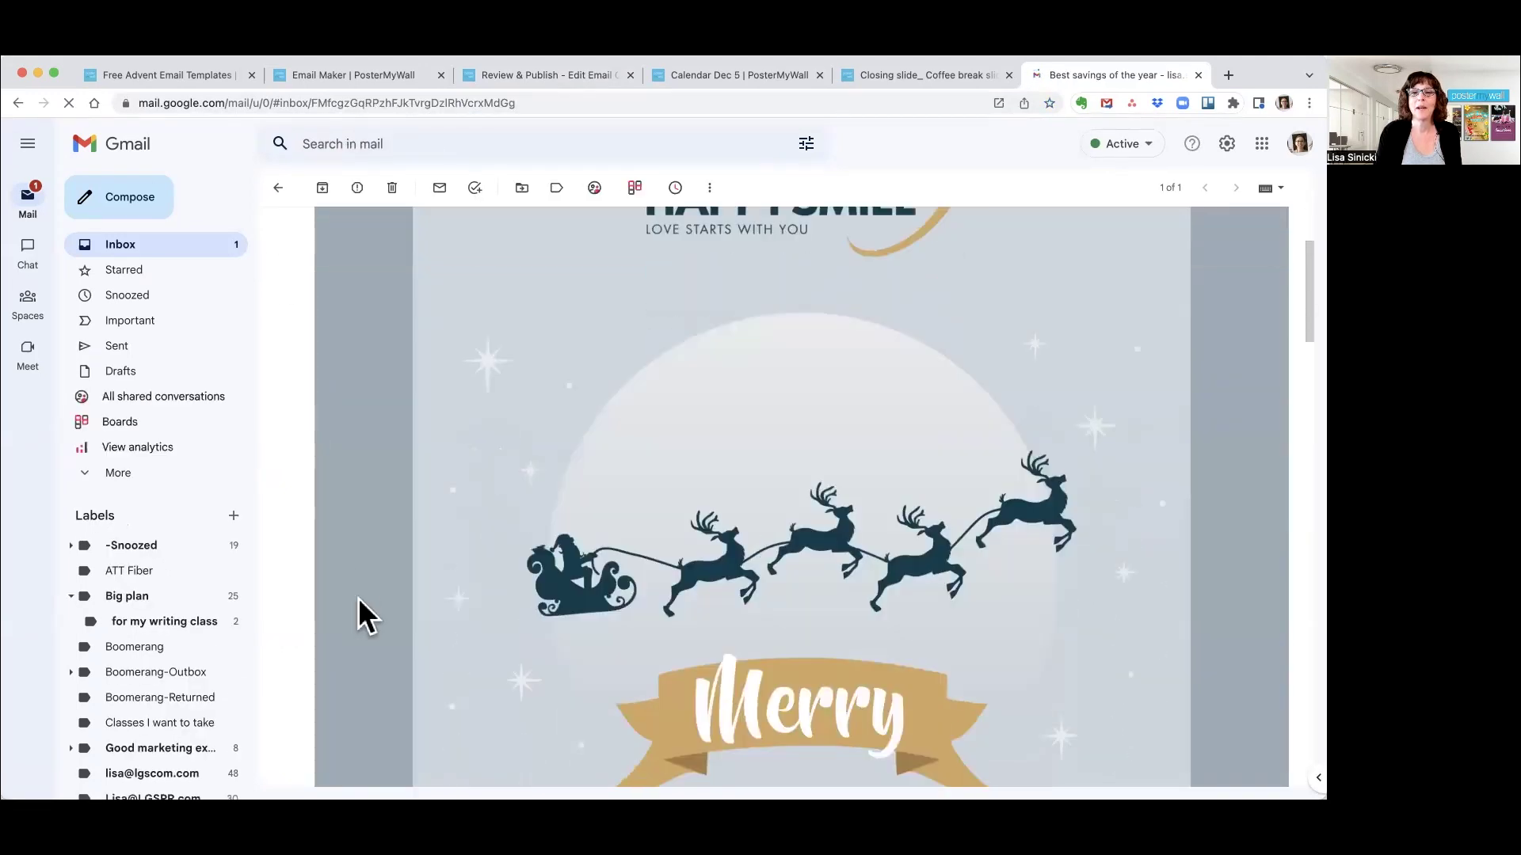
pyautogui.scroll(-3, 358, 597)
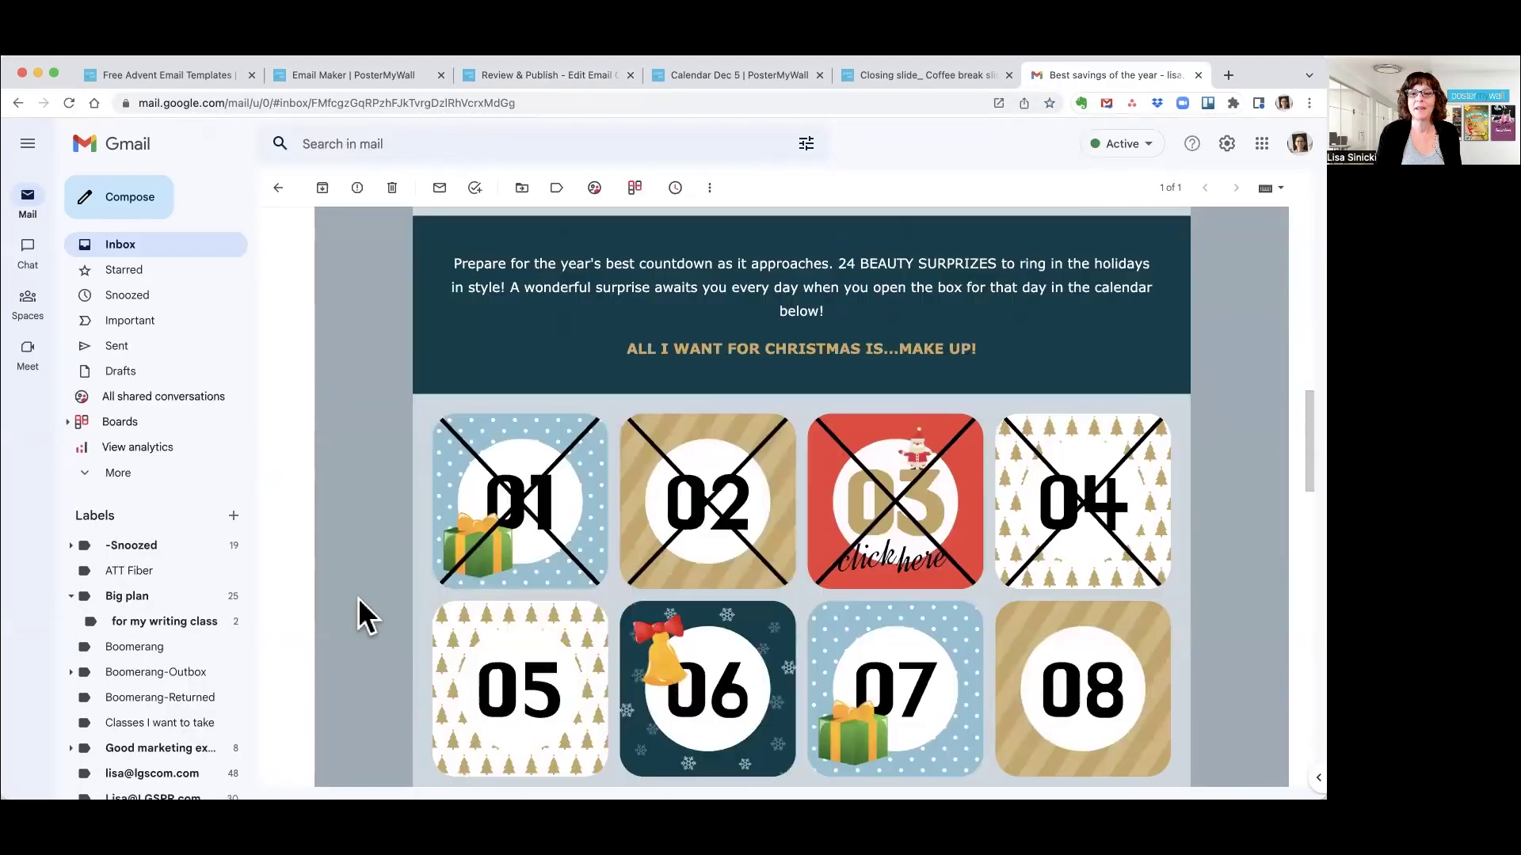
pyautogui.scroll(-3, 581, 550)
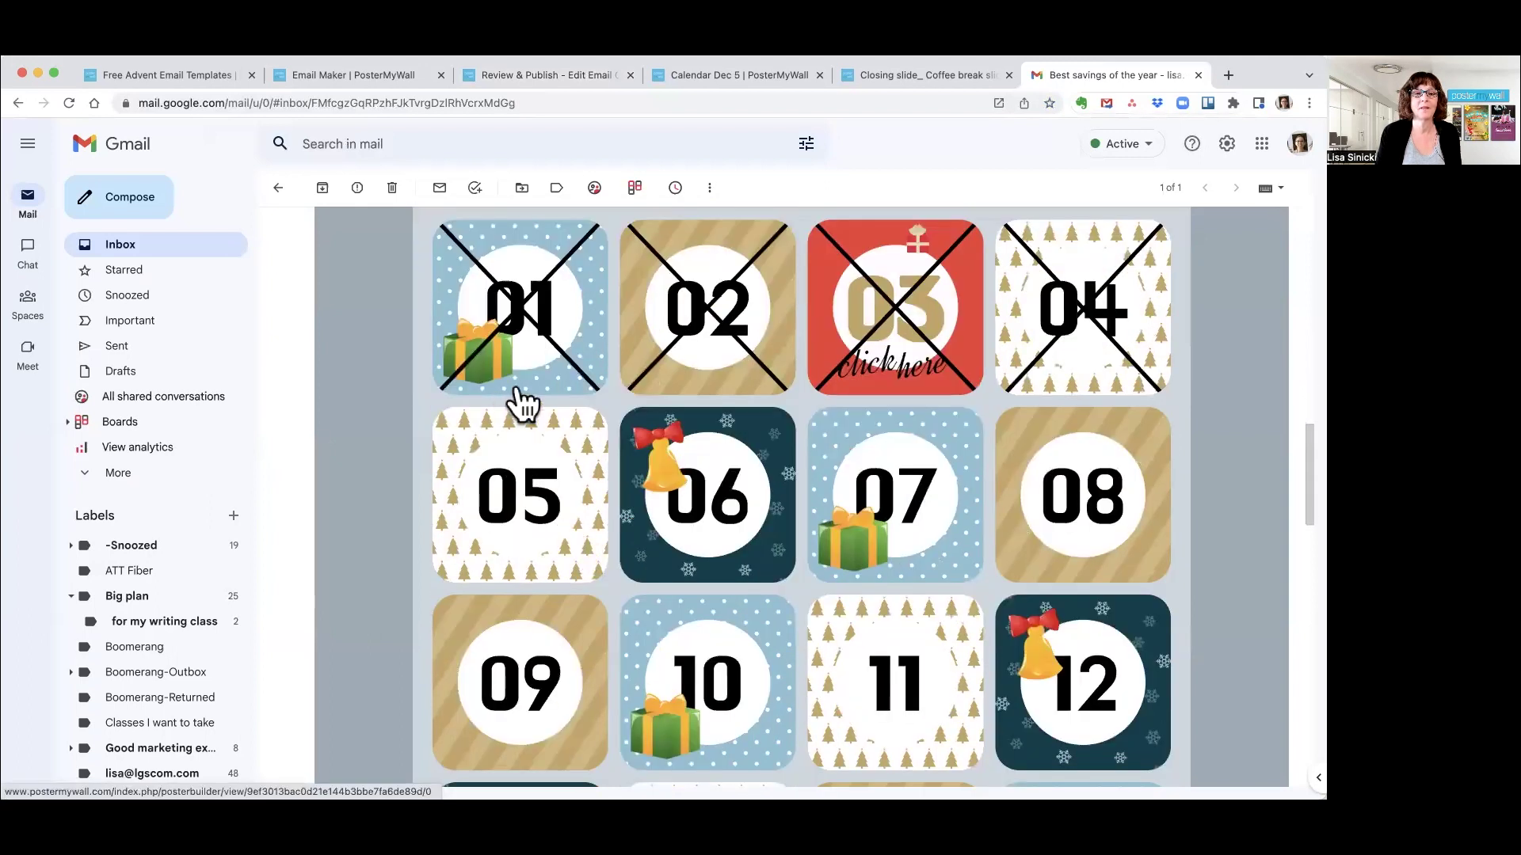
pyautogui.scroll(-2, 519, 404)
pyautogui.click(526, 428)
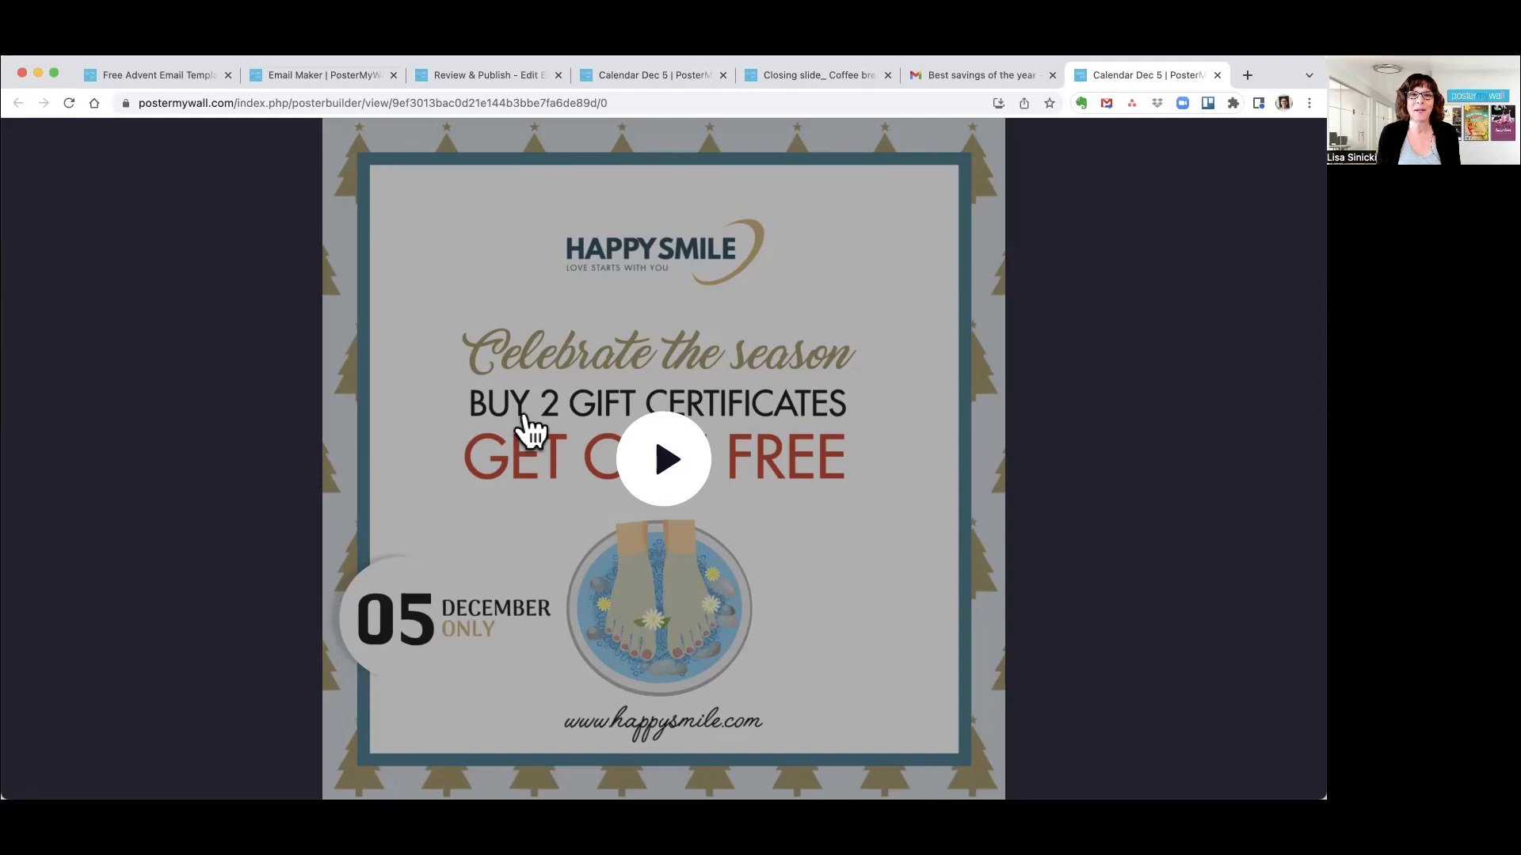
# Switch to the 'Closing slide_ Coffee break' tab showing the Design Coffee Break slide
pyautogui.press('super+5')
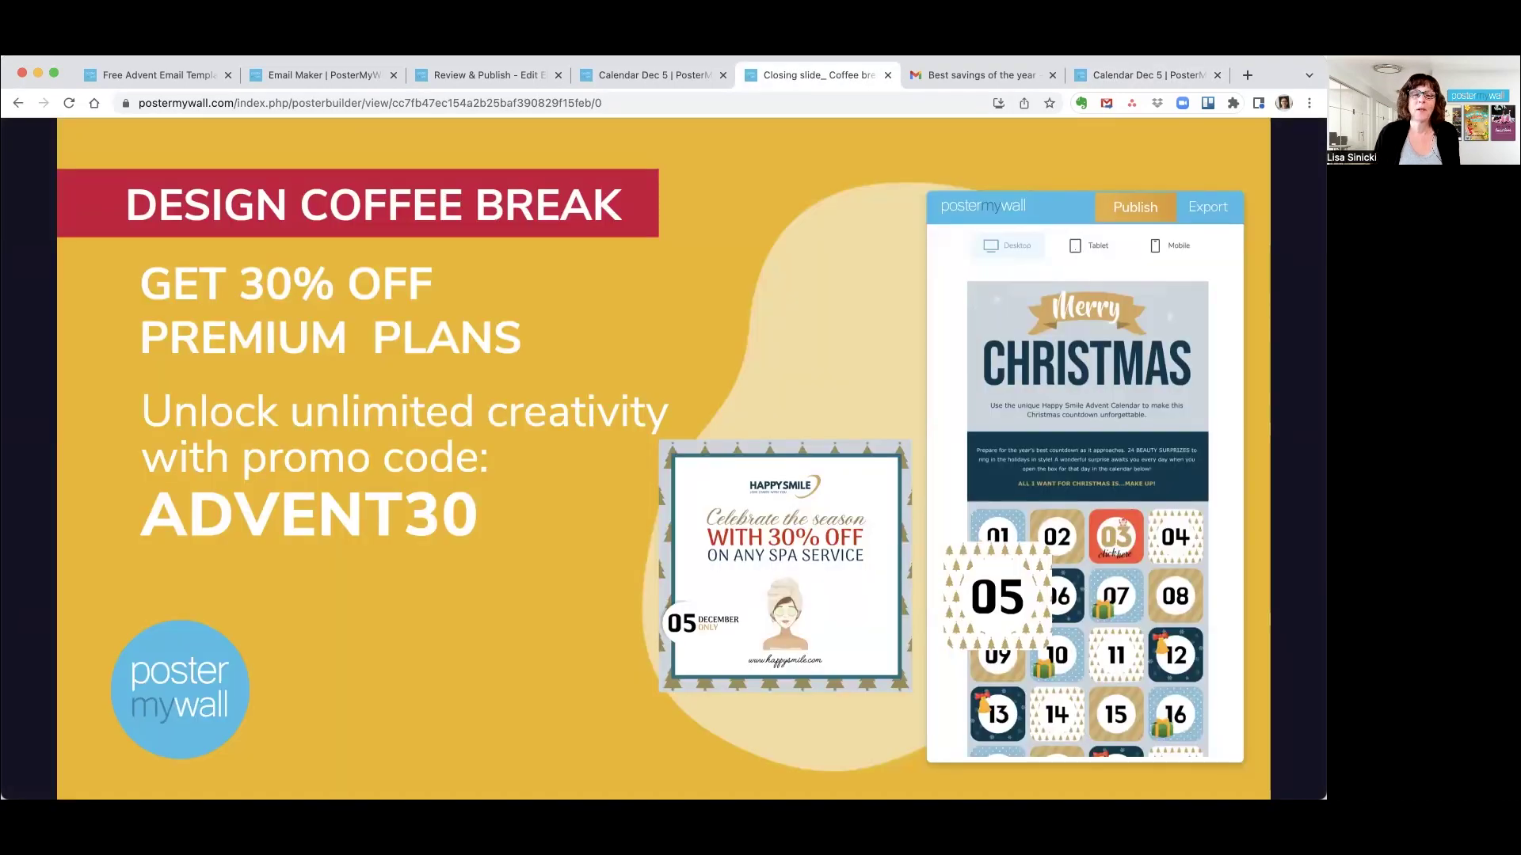